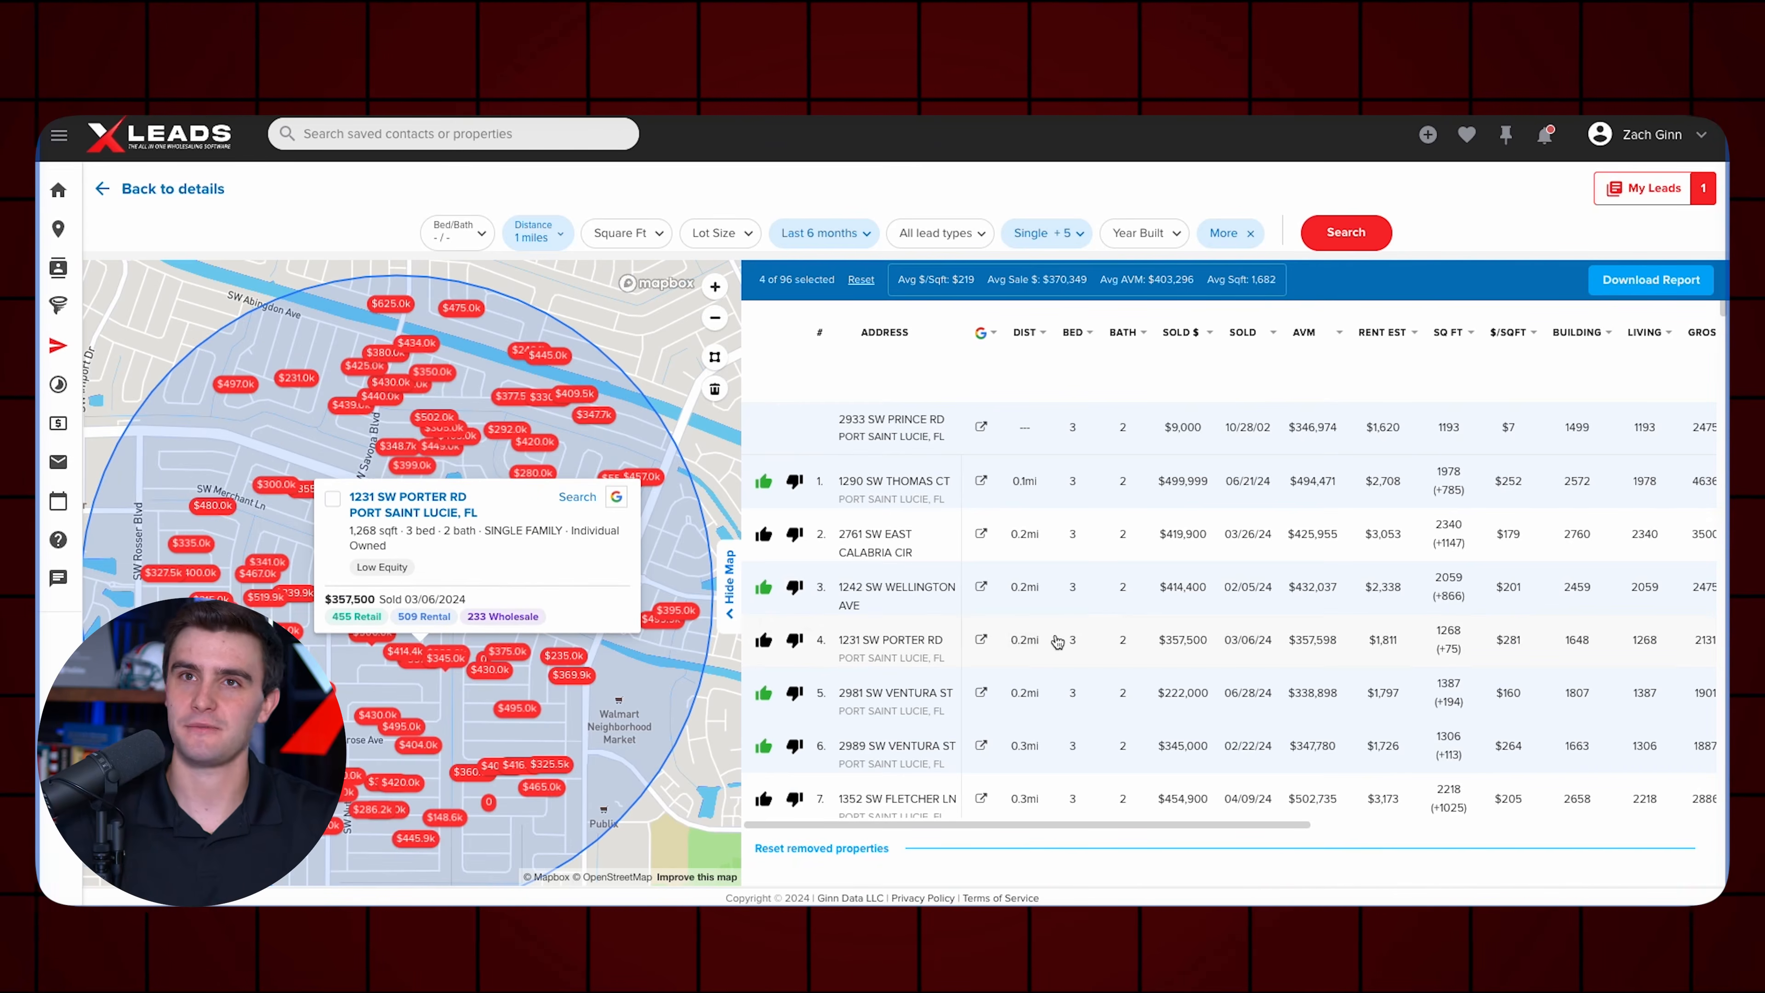
Narrow the comparables search to a 0.5-mile distance and check the available sale date ranges.
click(536, 232)
click(573, 323)
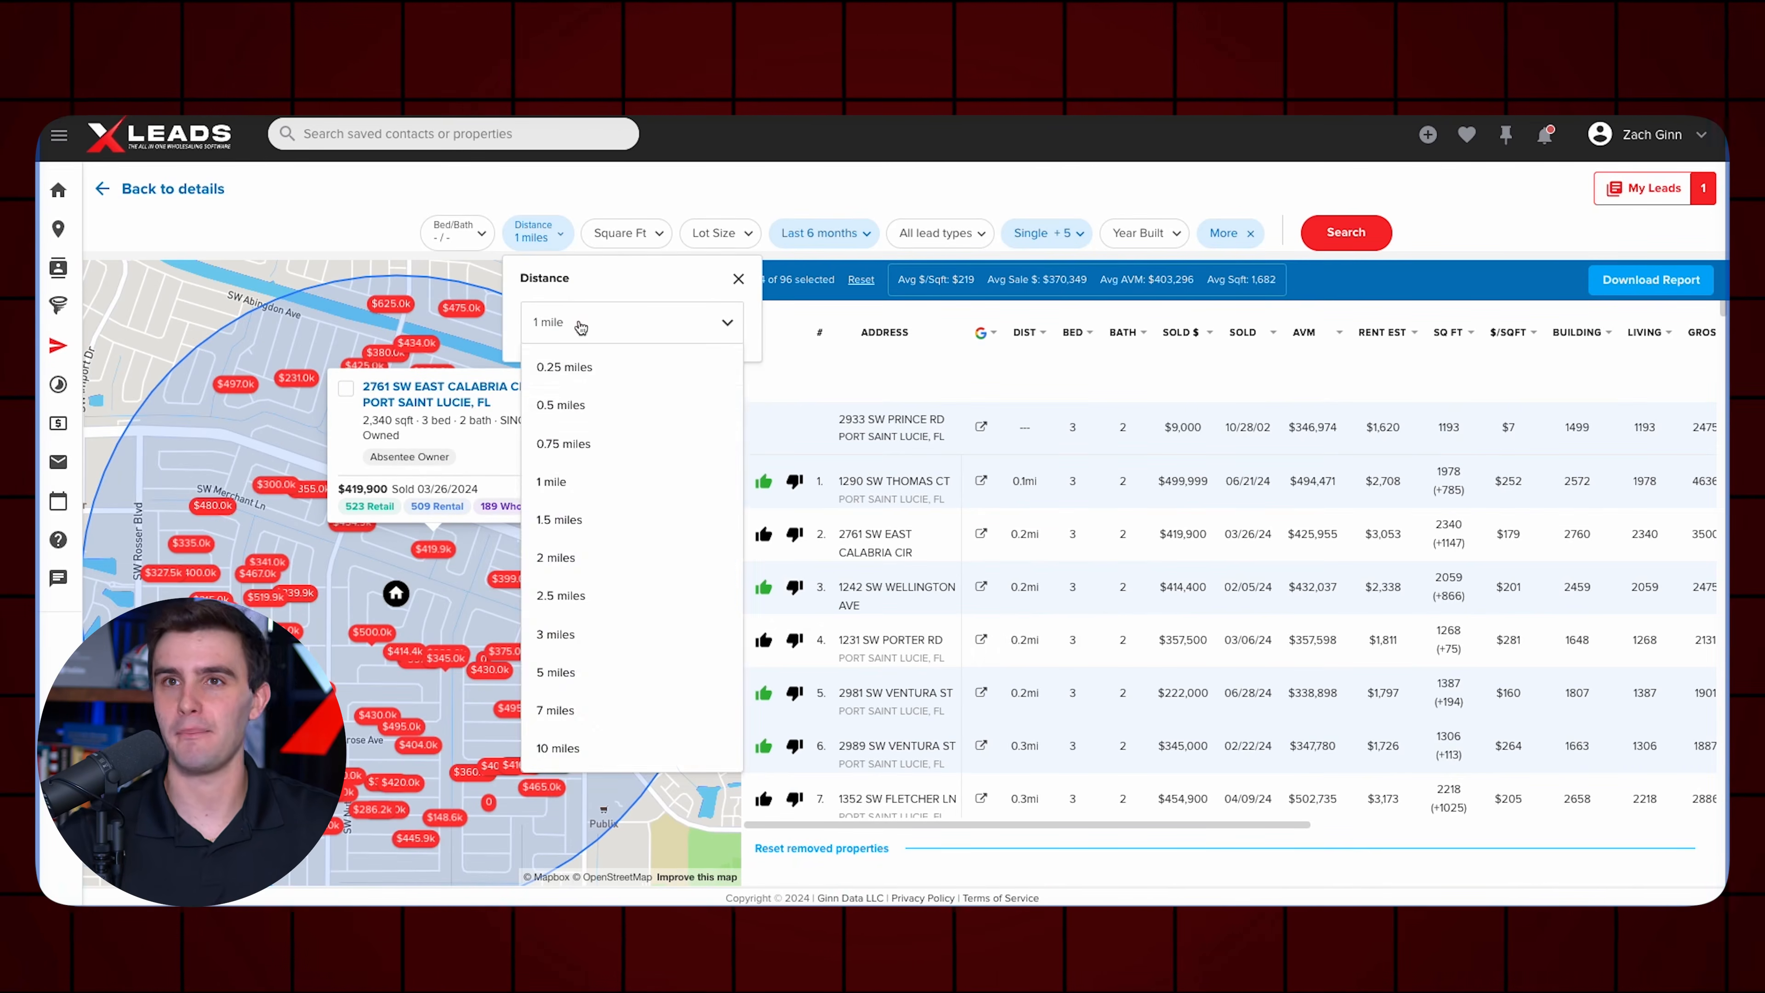
click(572, 401)
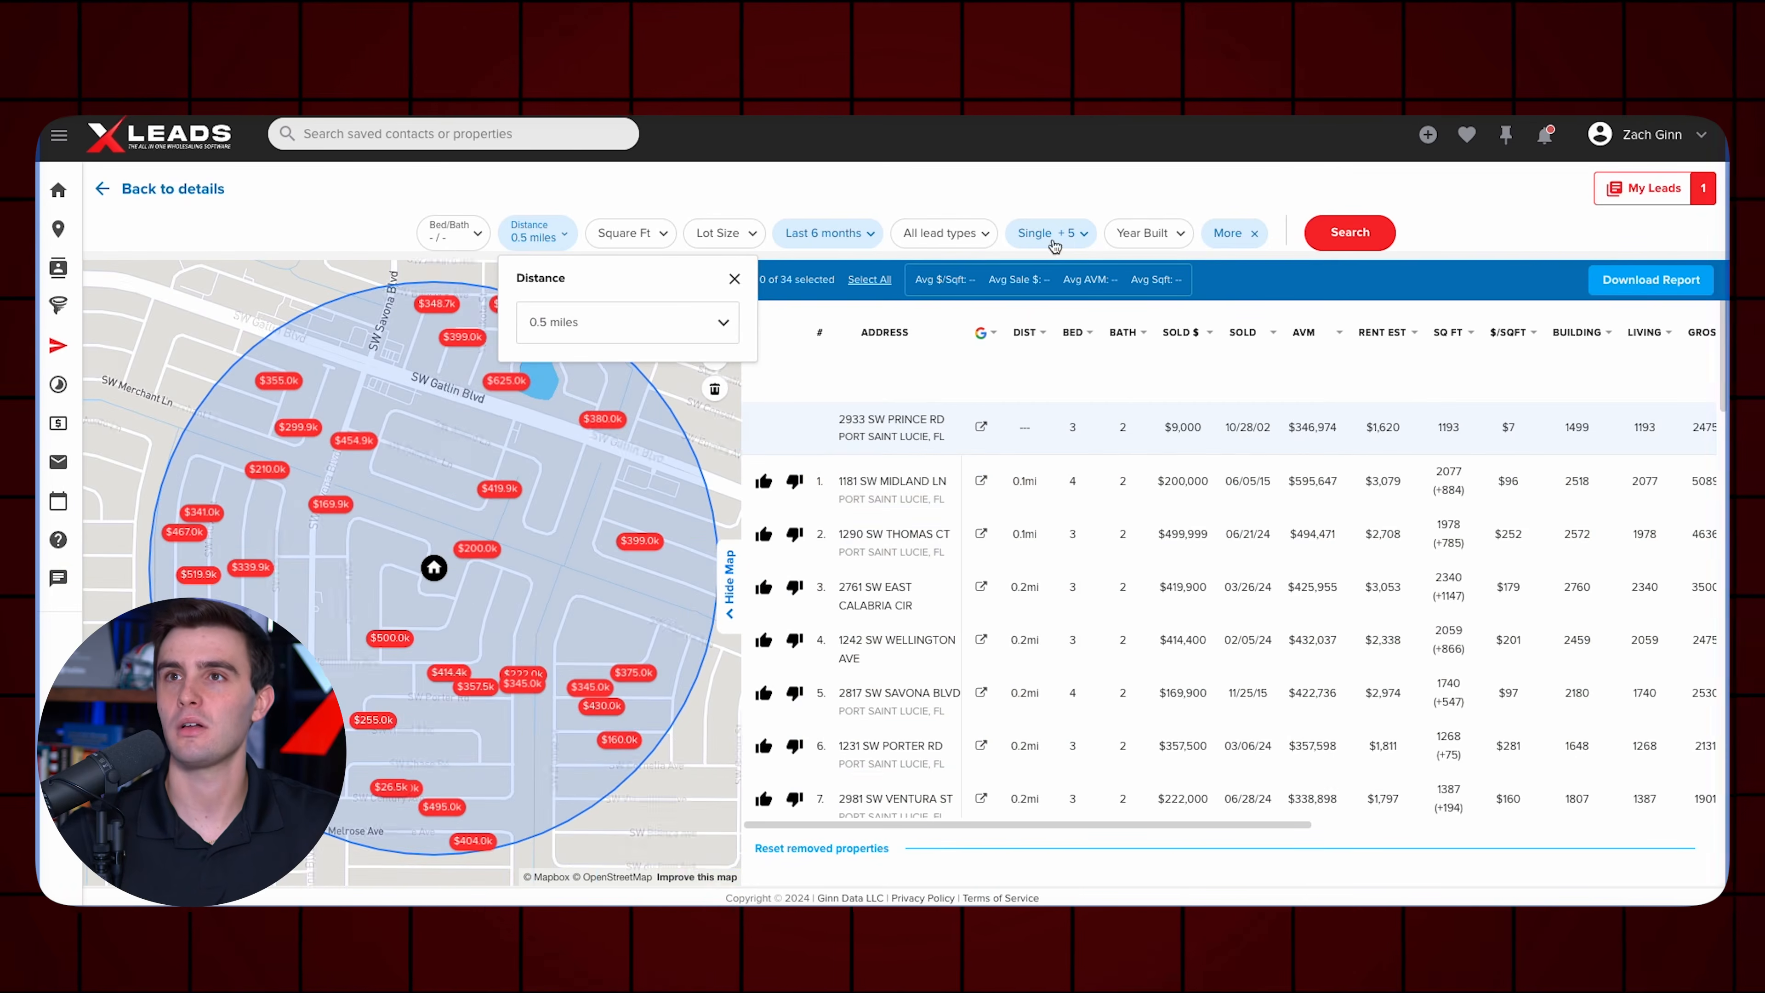
click(825, 233)
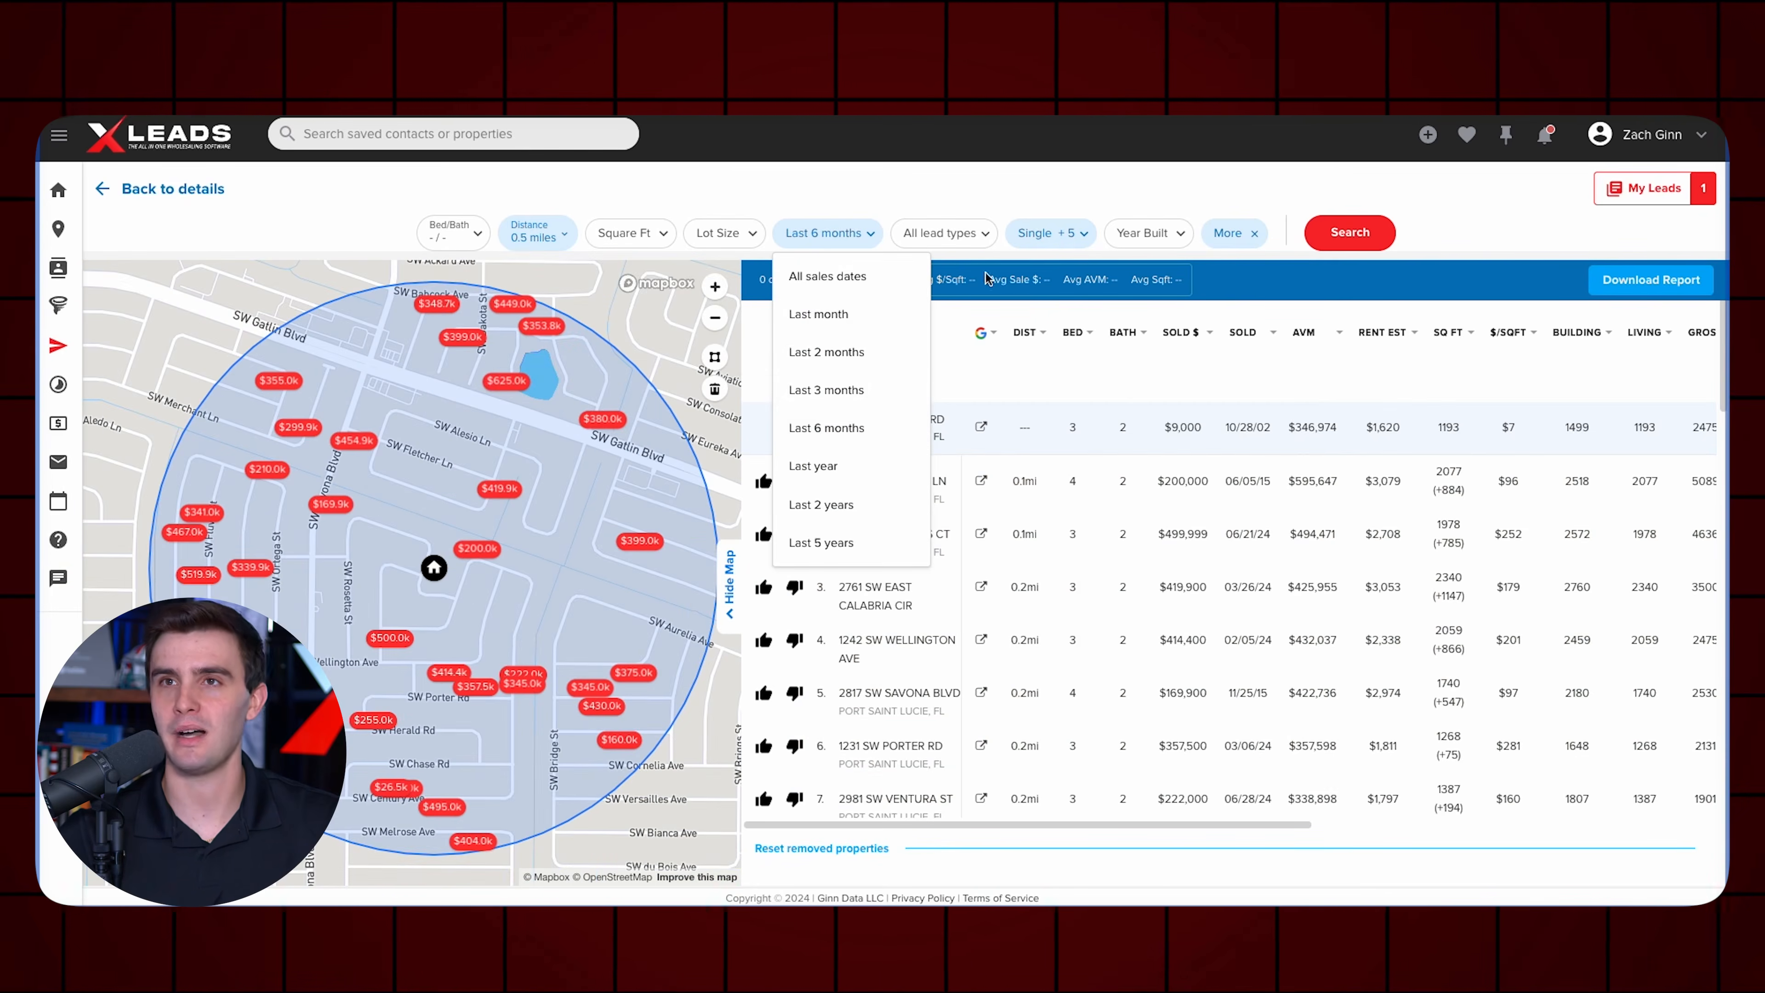
click(776, 204)
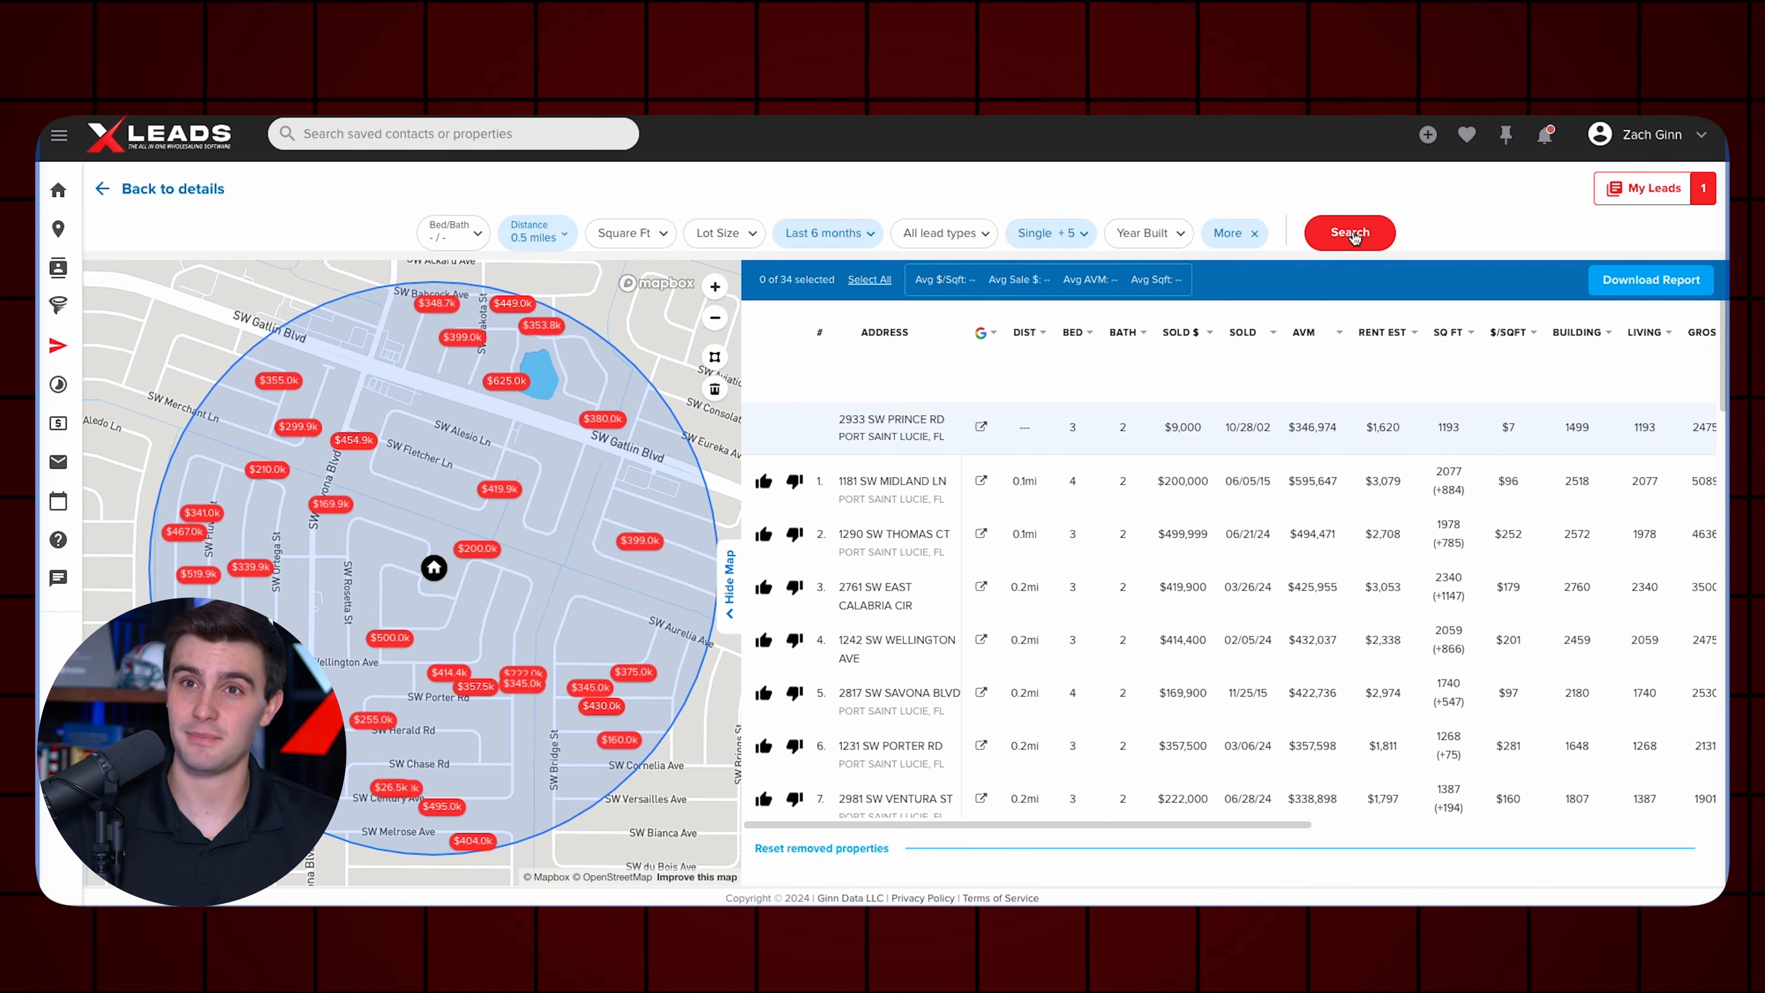
Inspect the comparable nearest the subject property, sort the comparables by newest sold date, and approve the most recent sale.
click(478, 549)
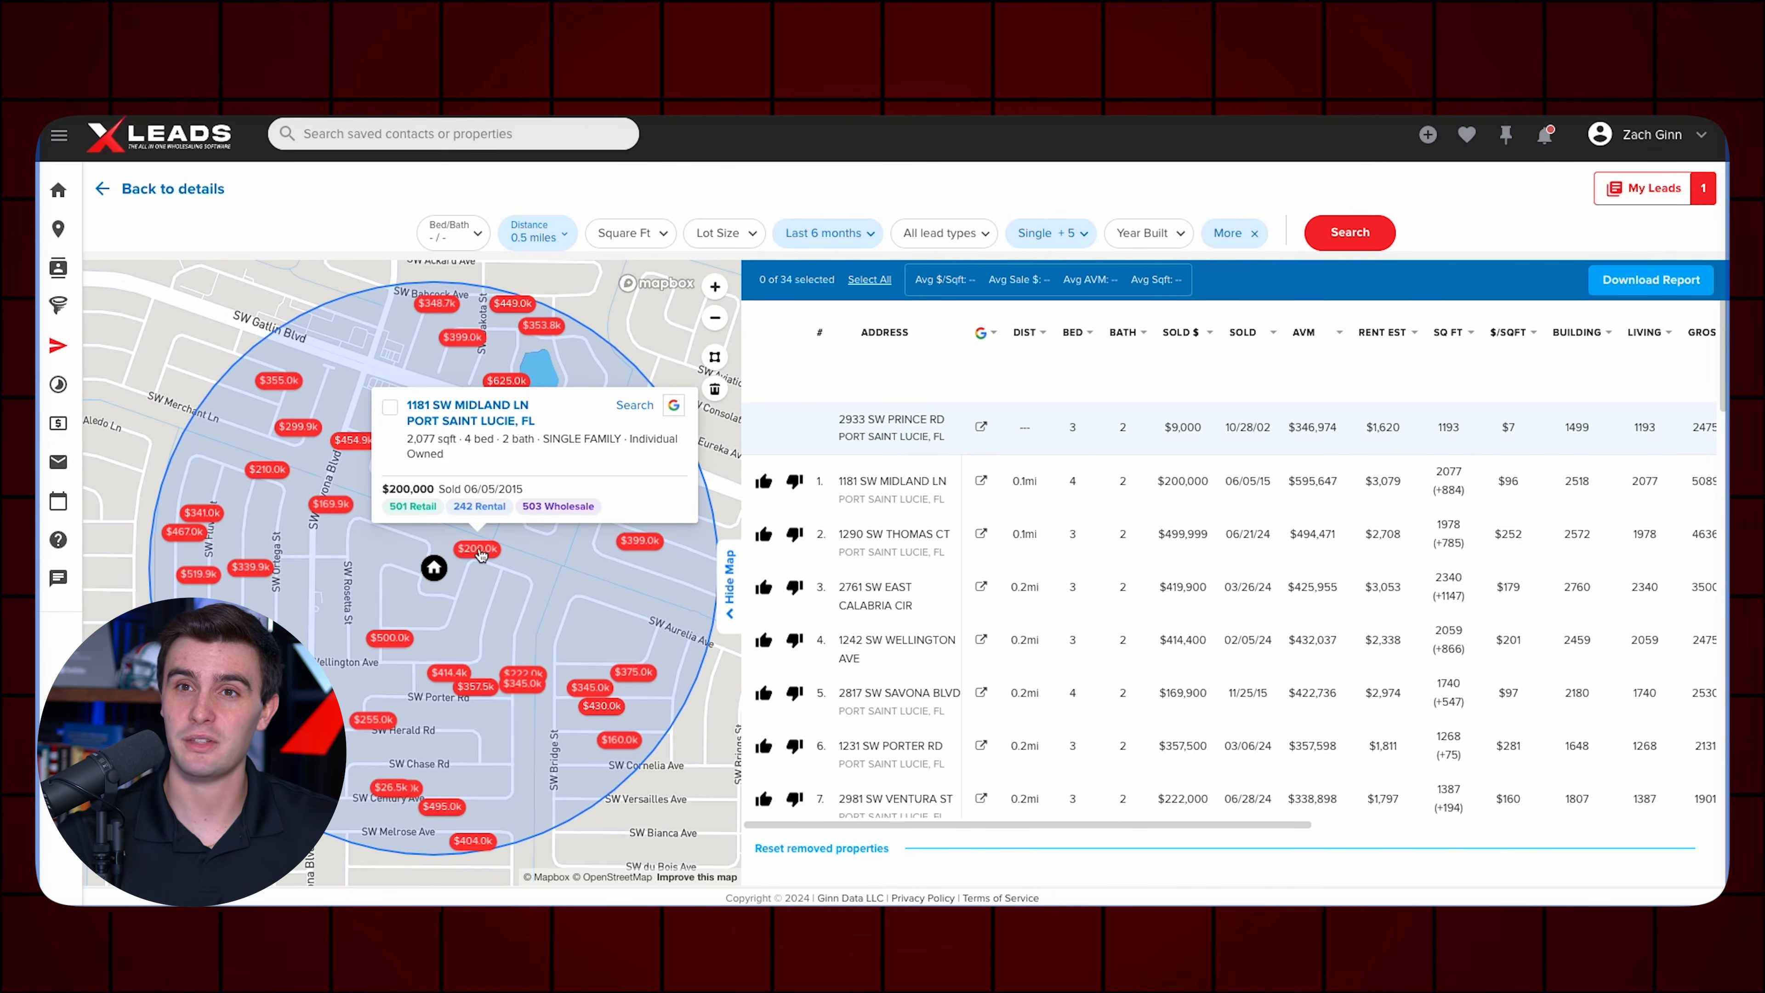
click(1243, 331)
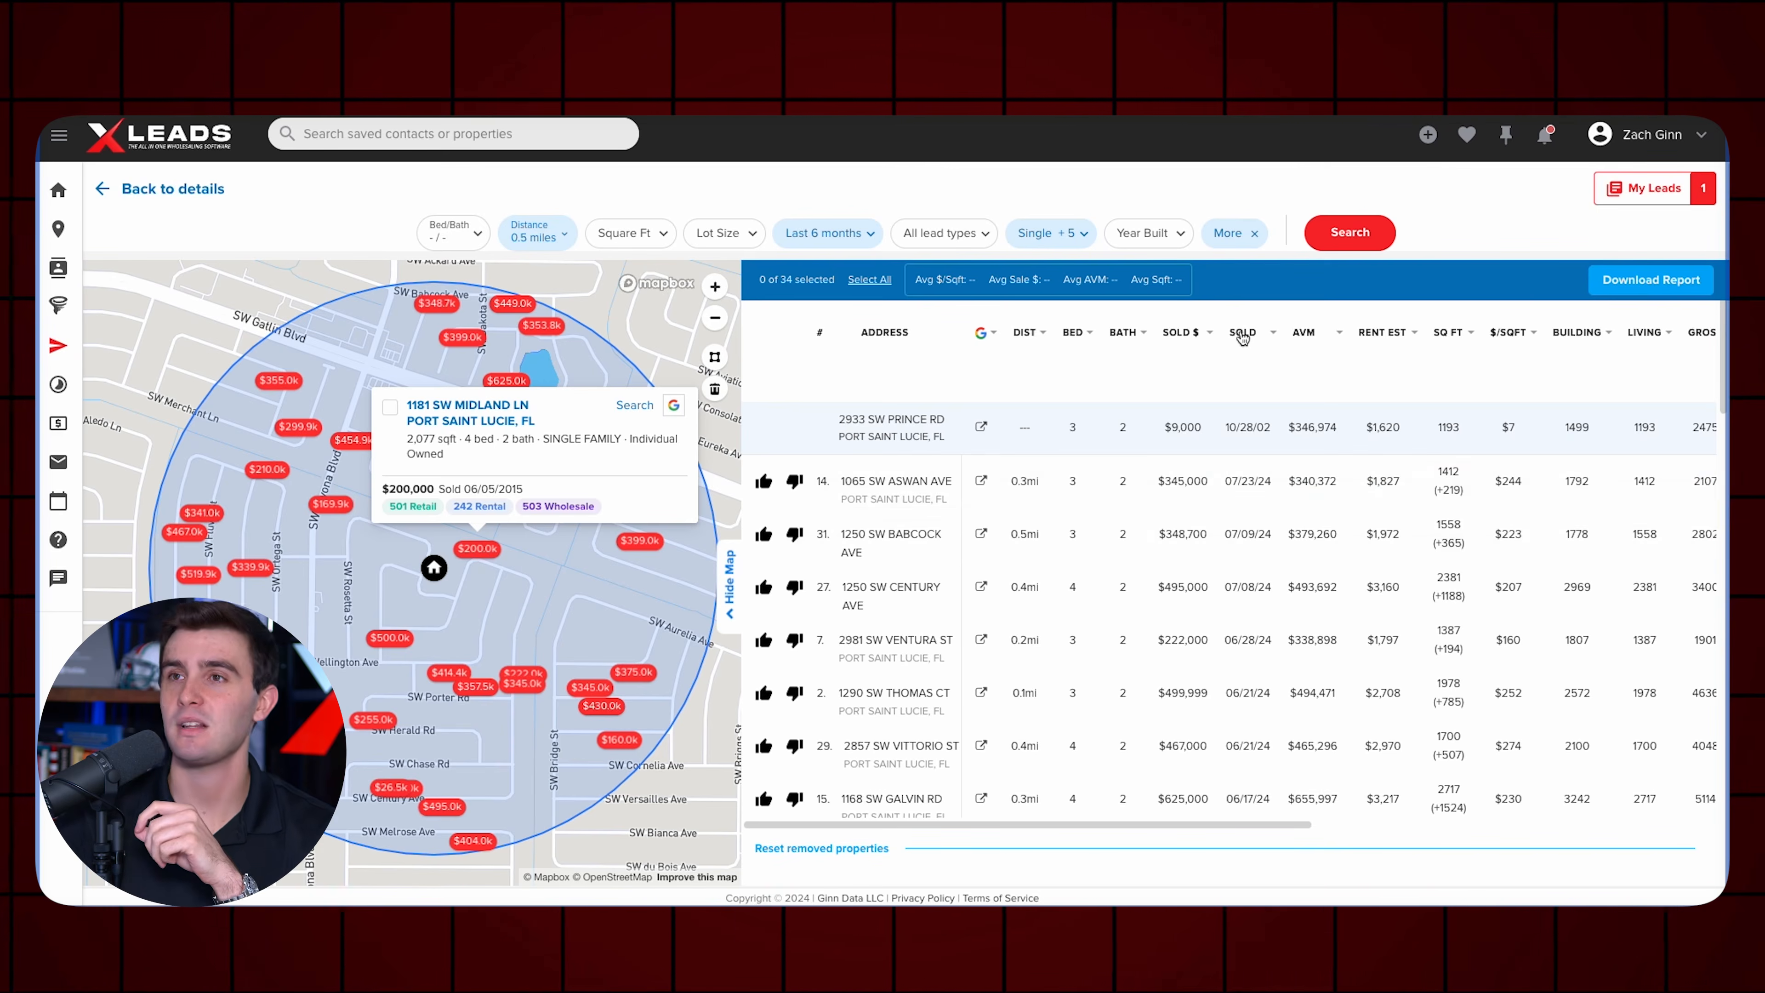
mouse_move(1247, 490)
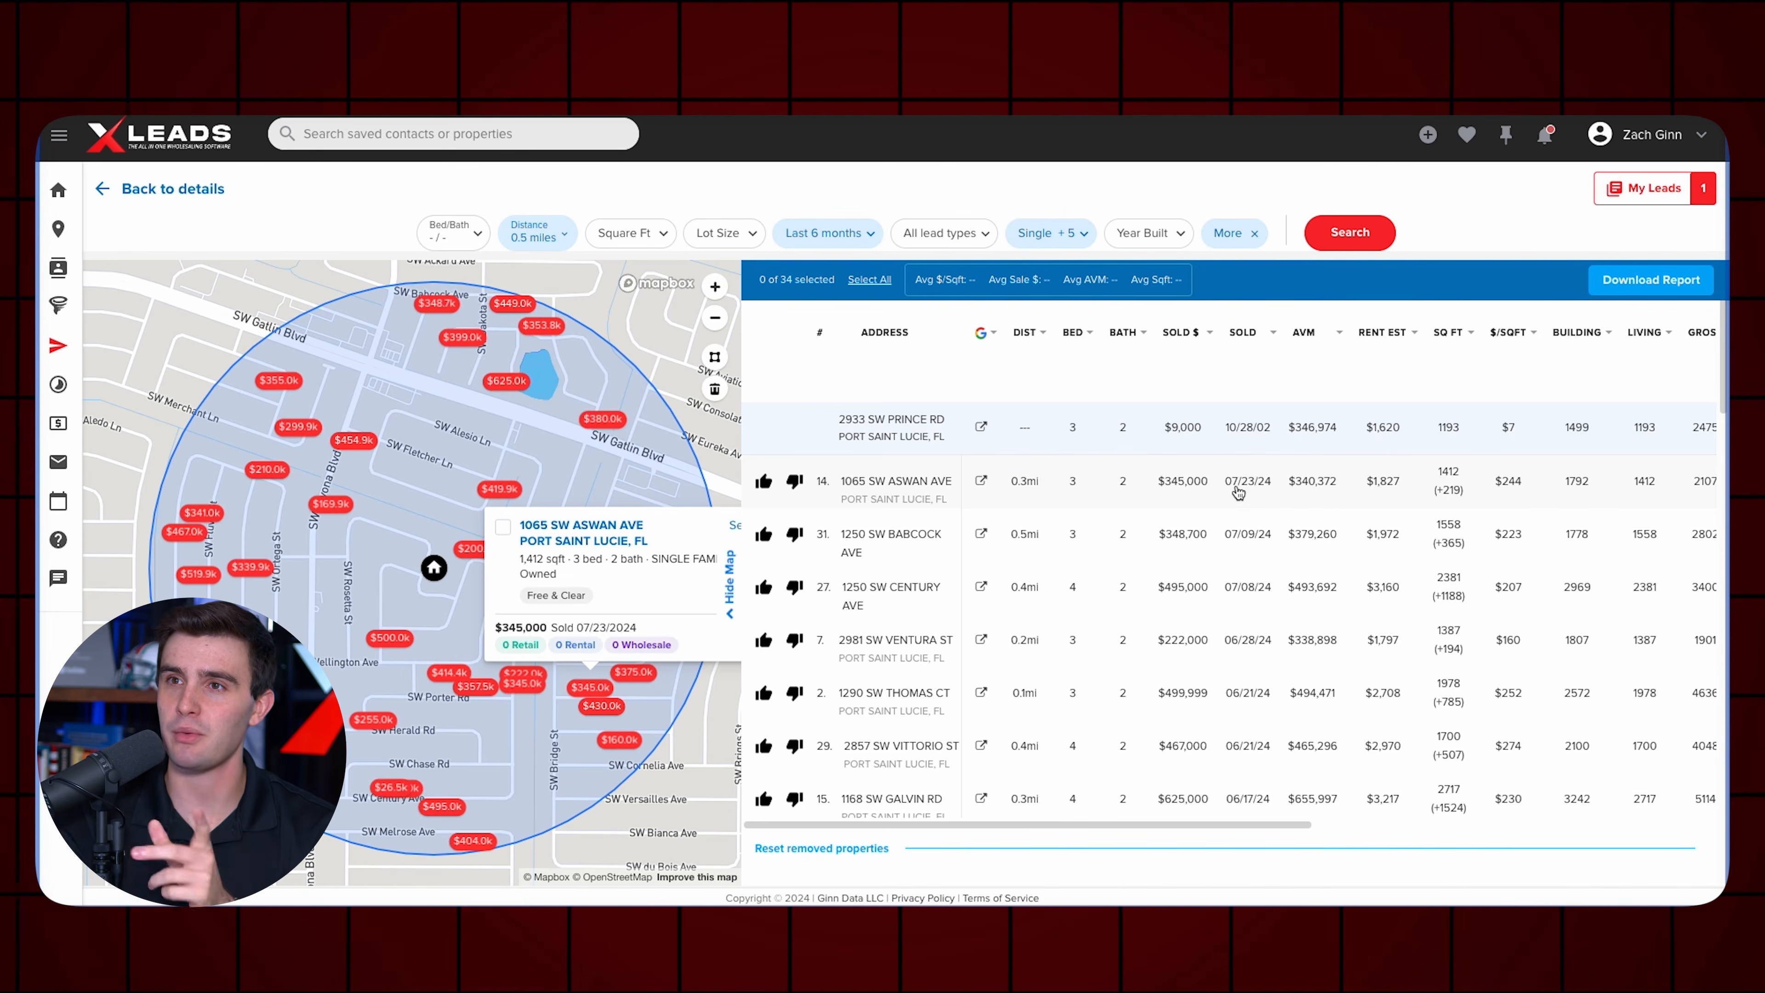
click(761, 481)
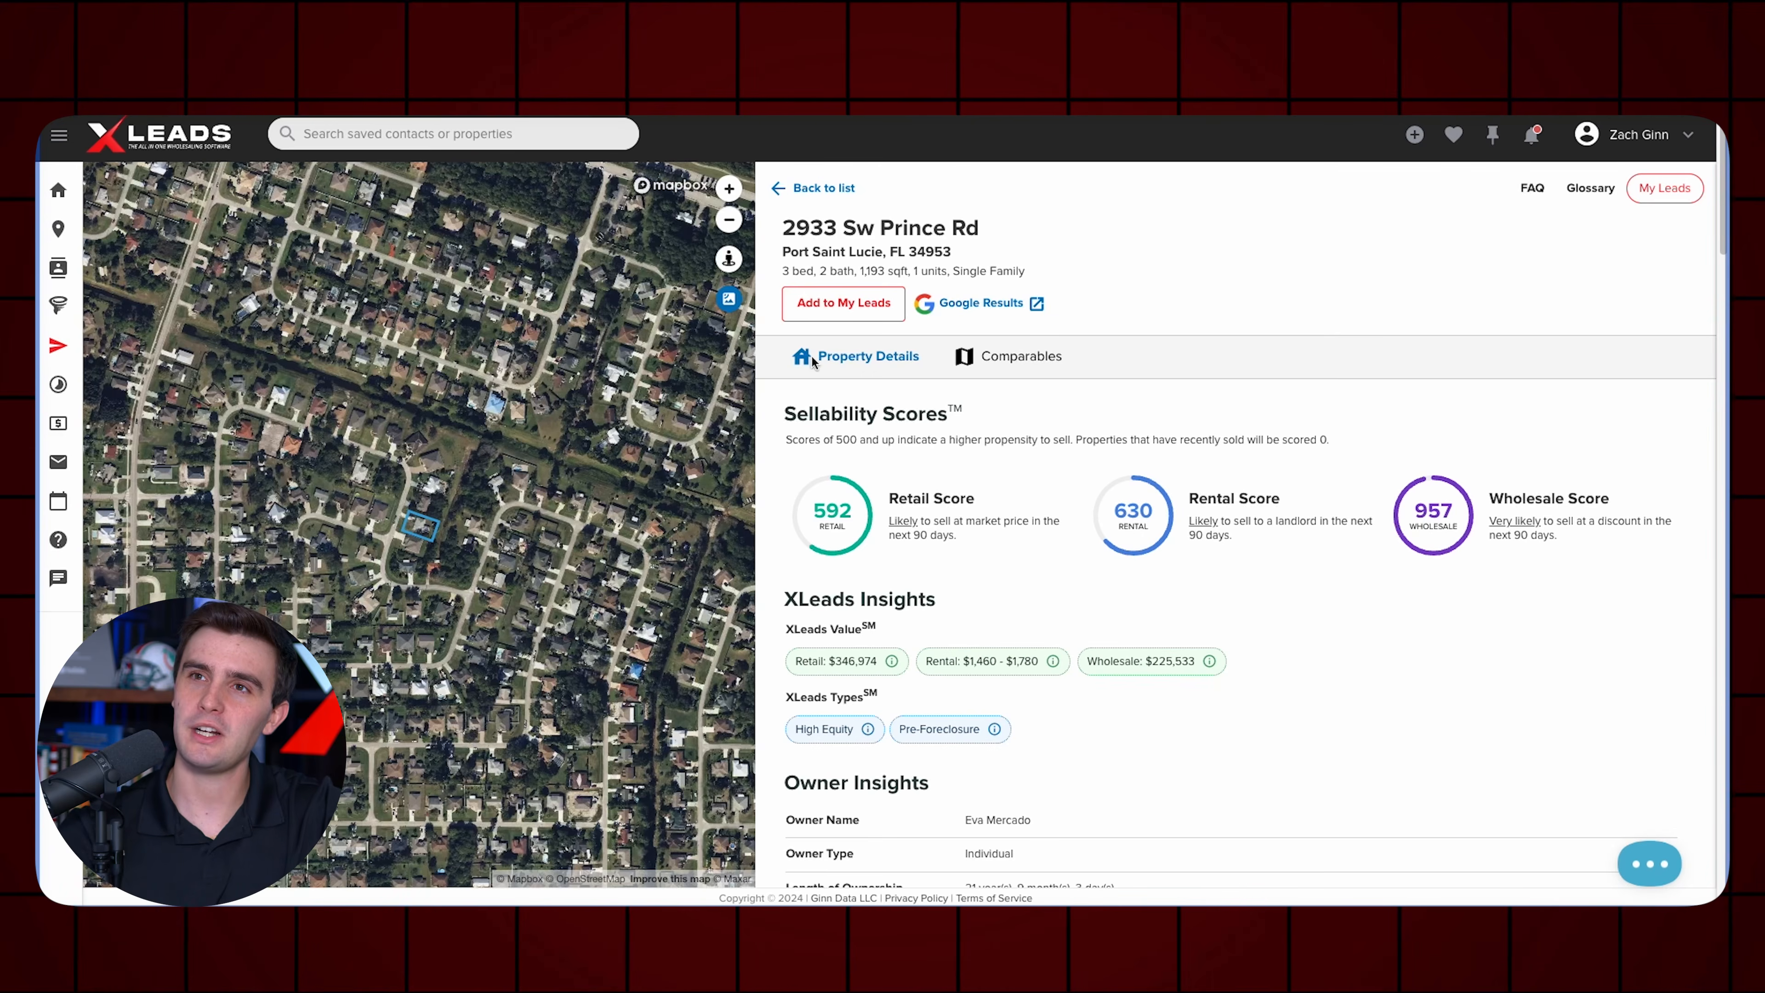
Add the subject property to My Leads and go to the list of saved properties.
click(820, 314)
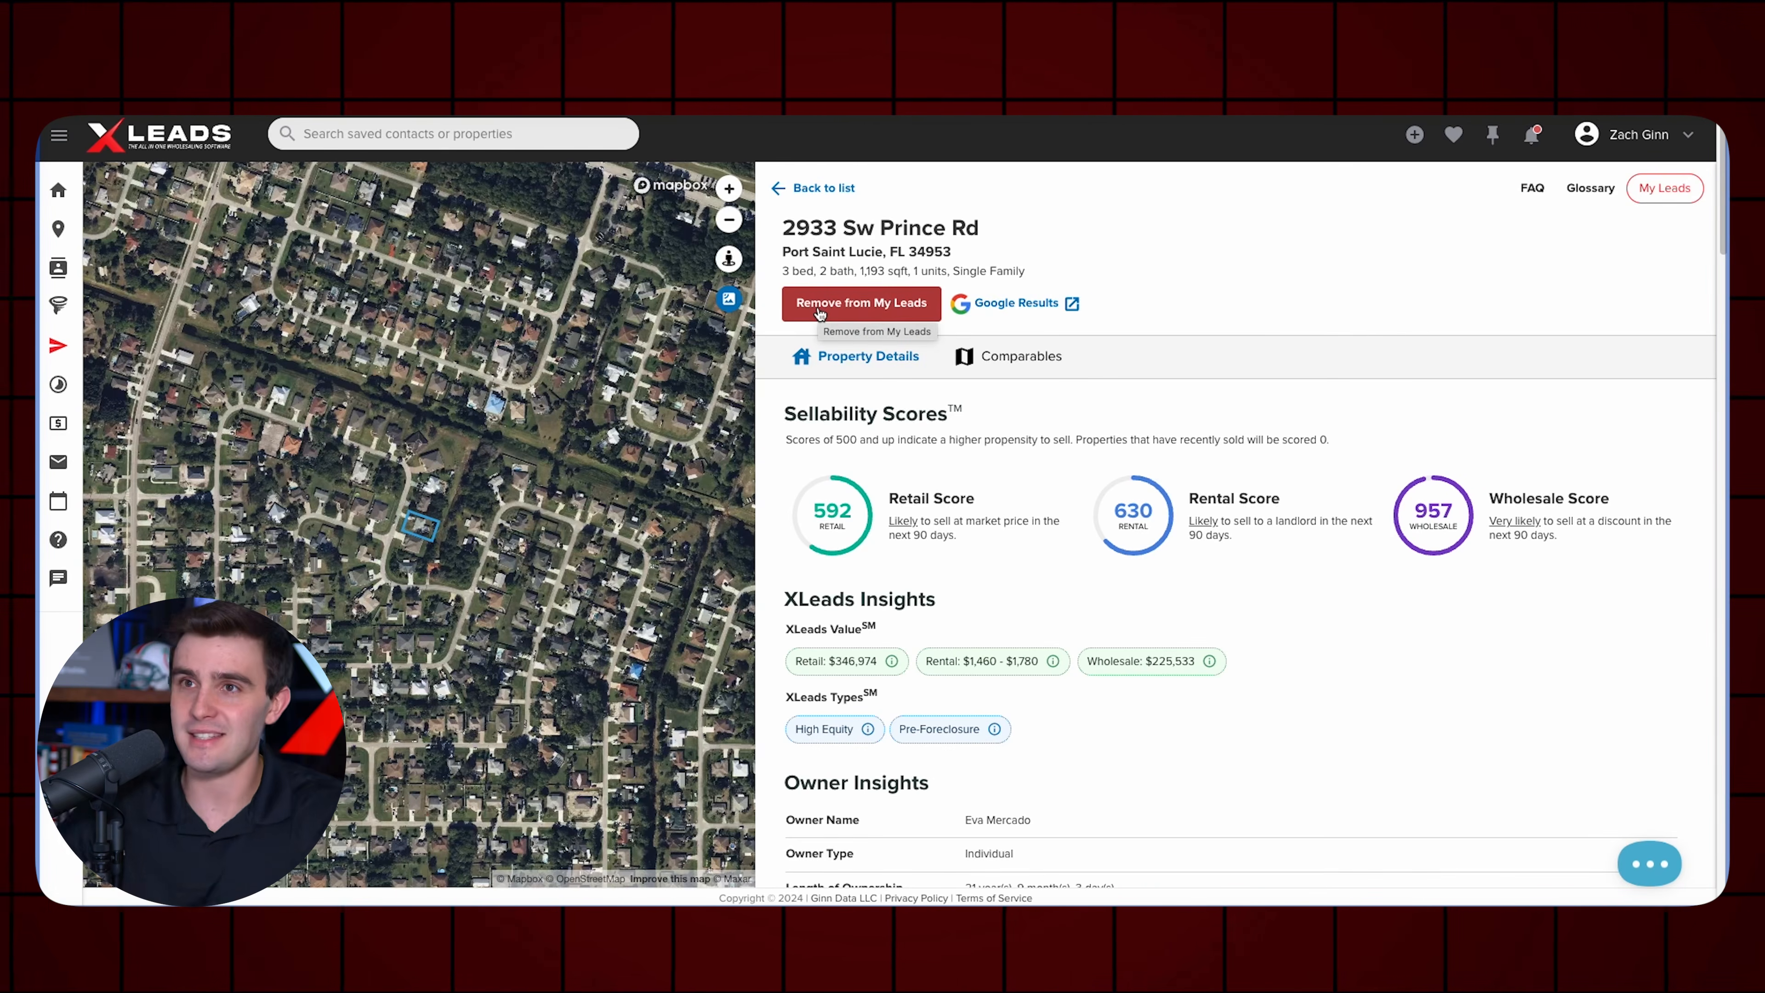
click(1663, 182)
click(1004, 237)
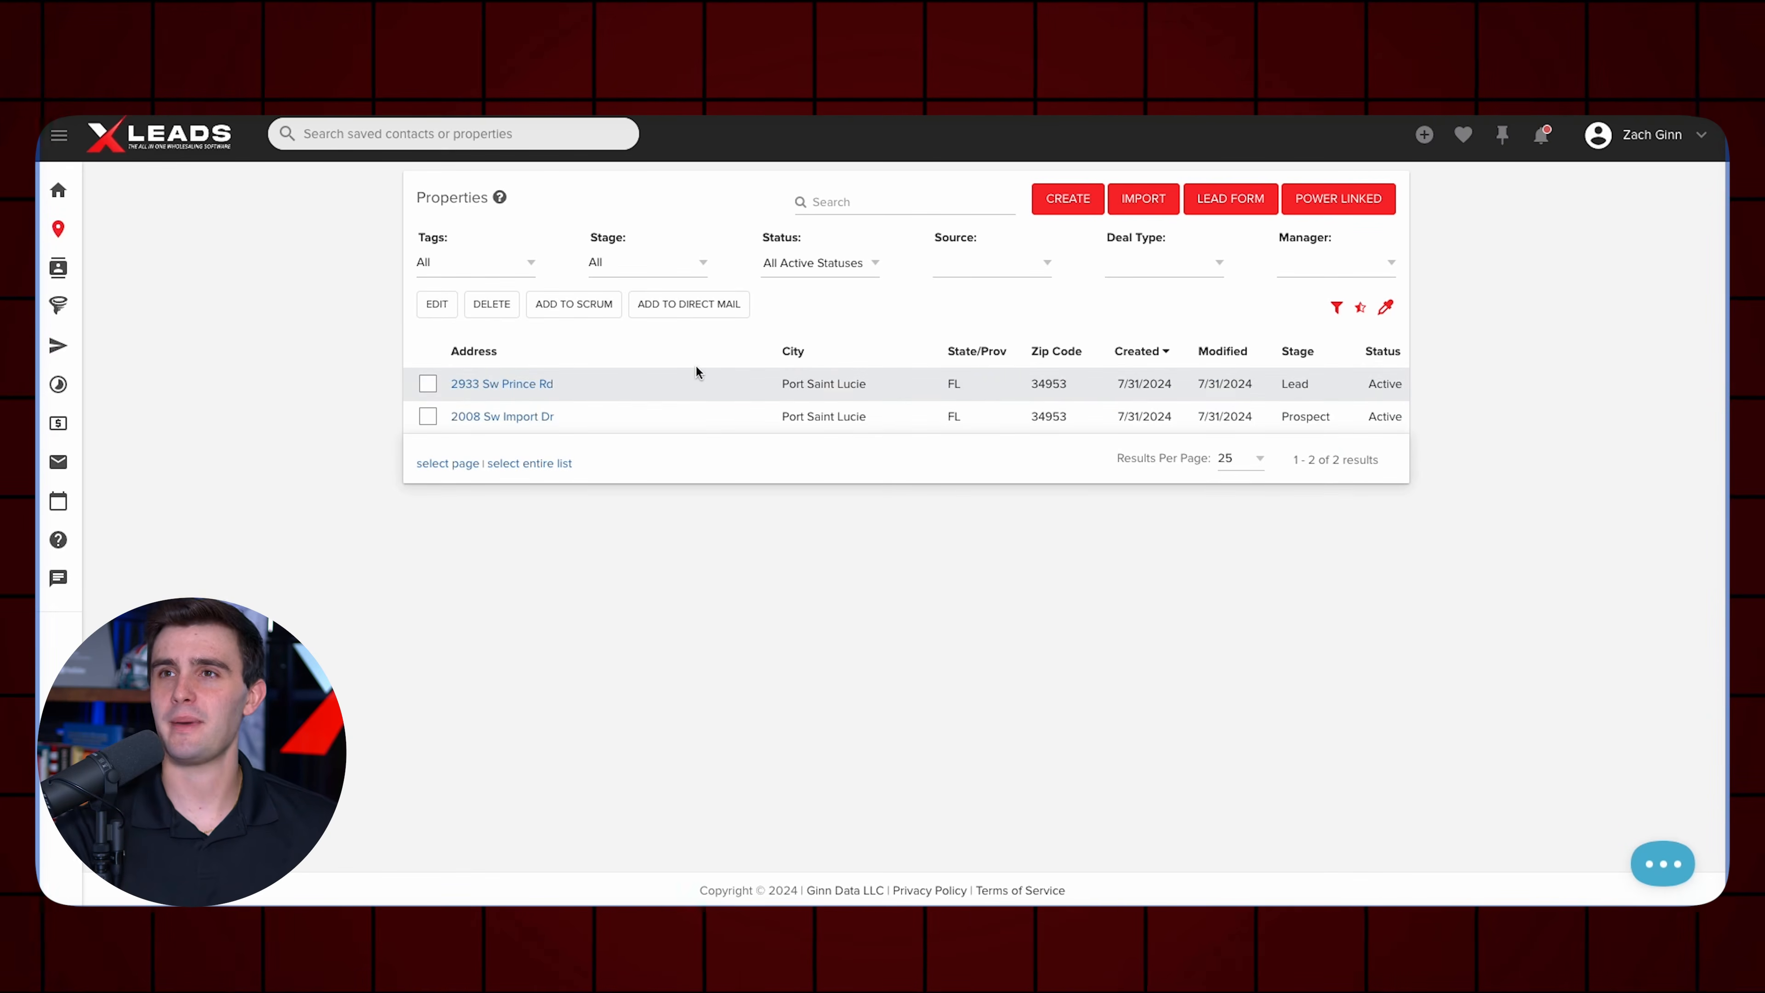
Open the new lead's property record and save the comment "Seller wants to sell appt set for next friday".
click(498, 384)
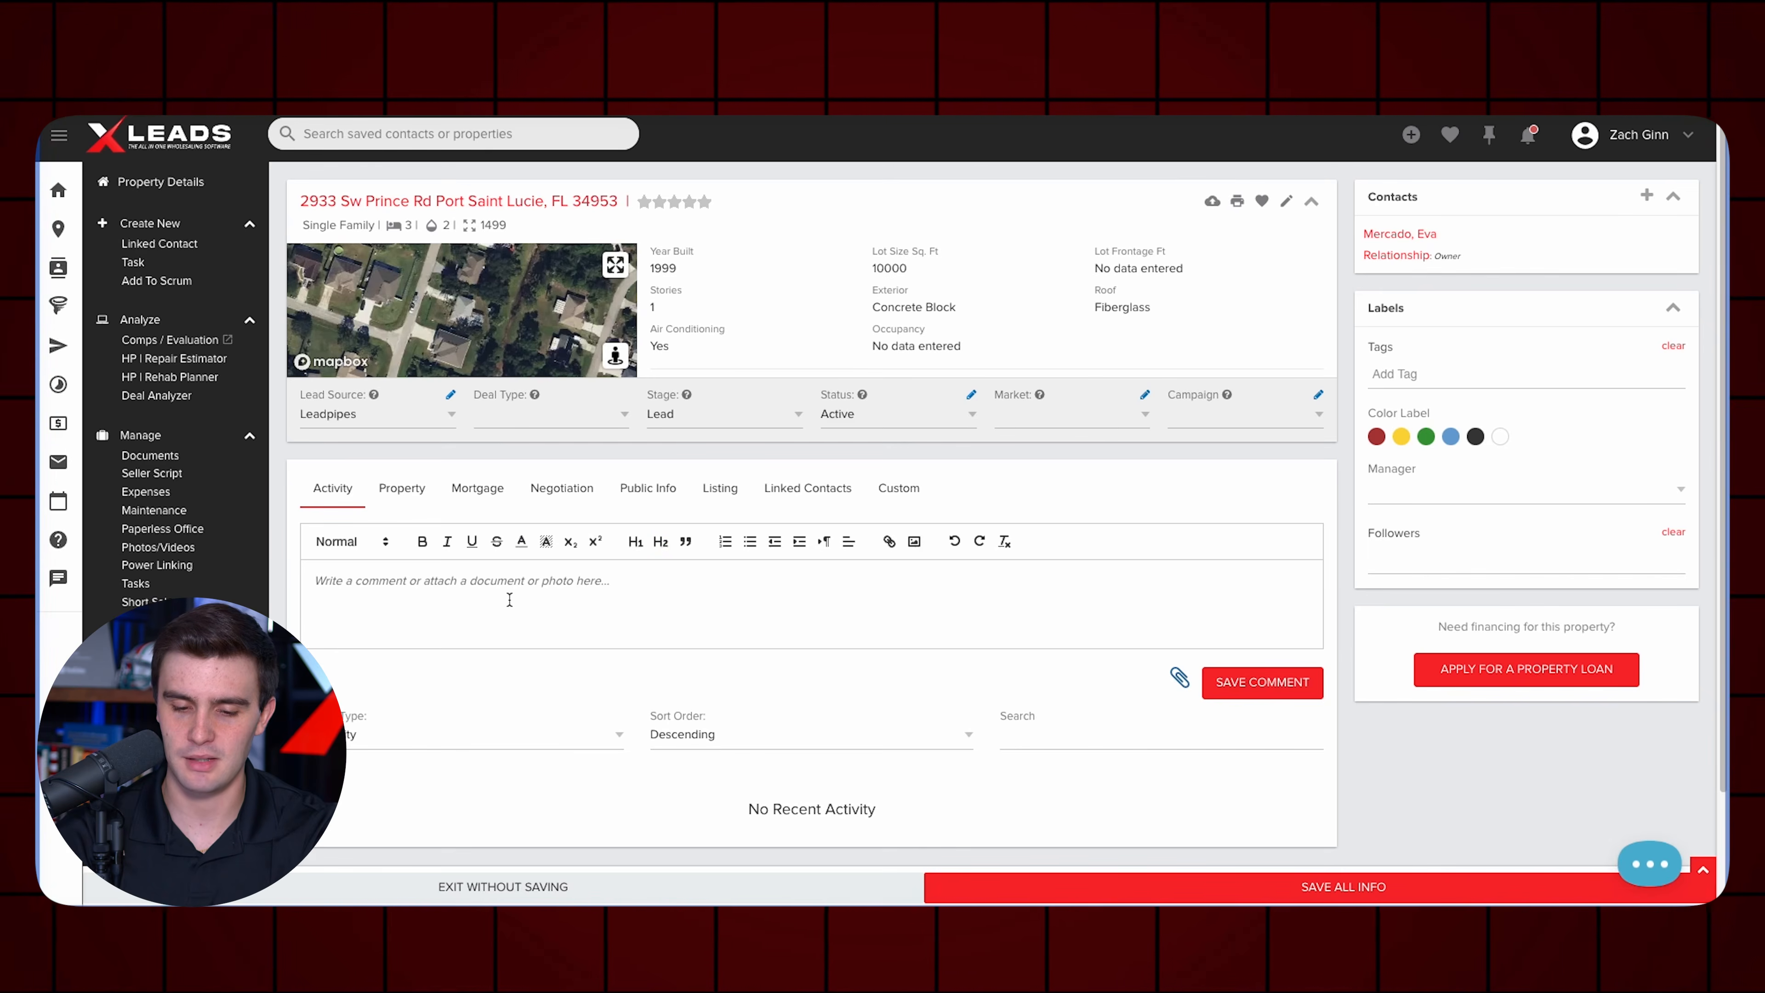
text(to sel)
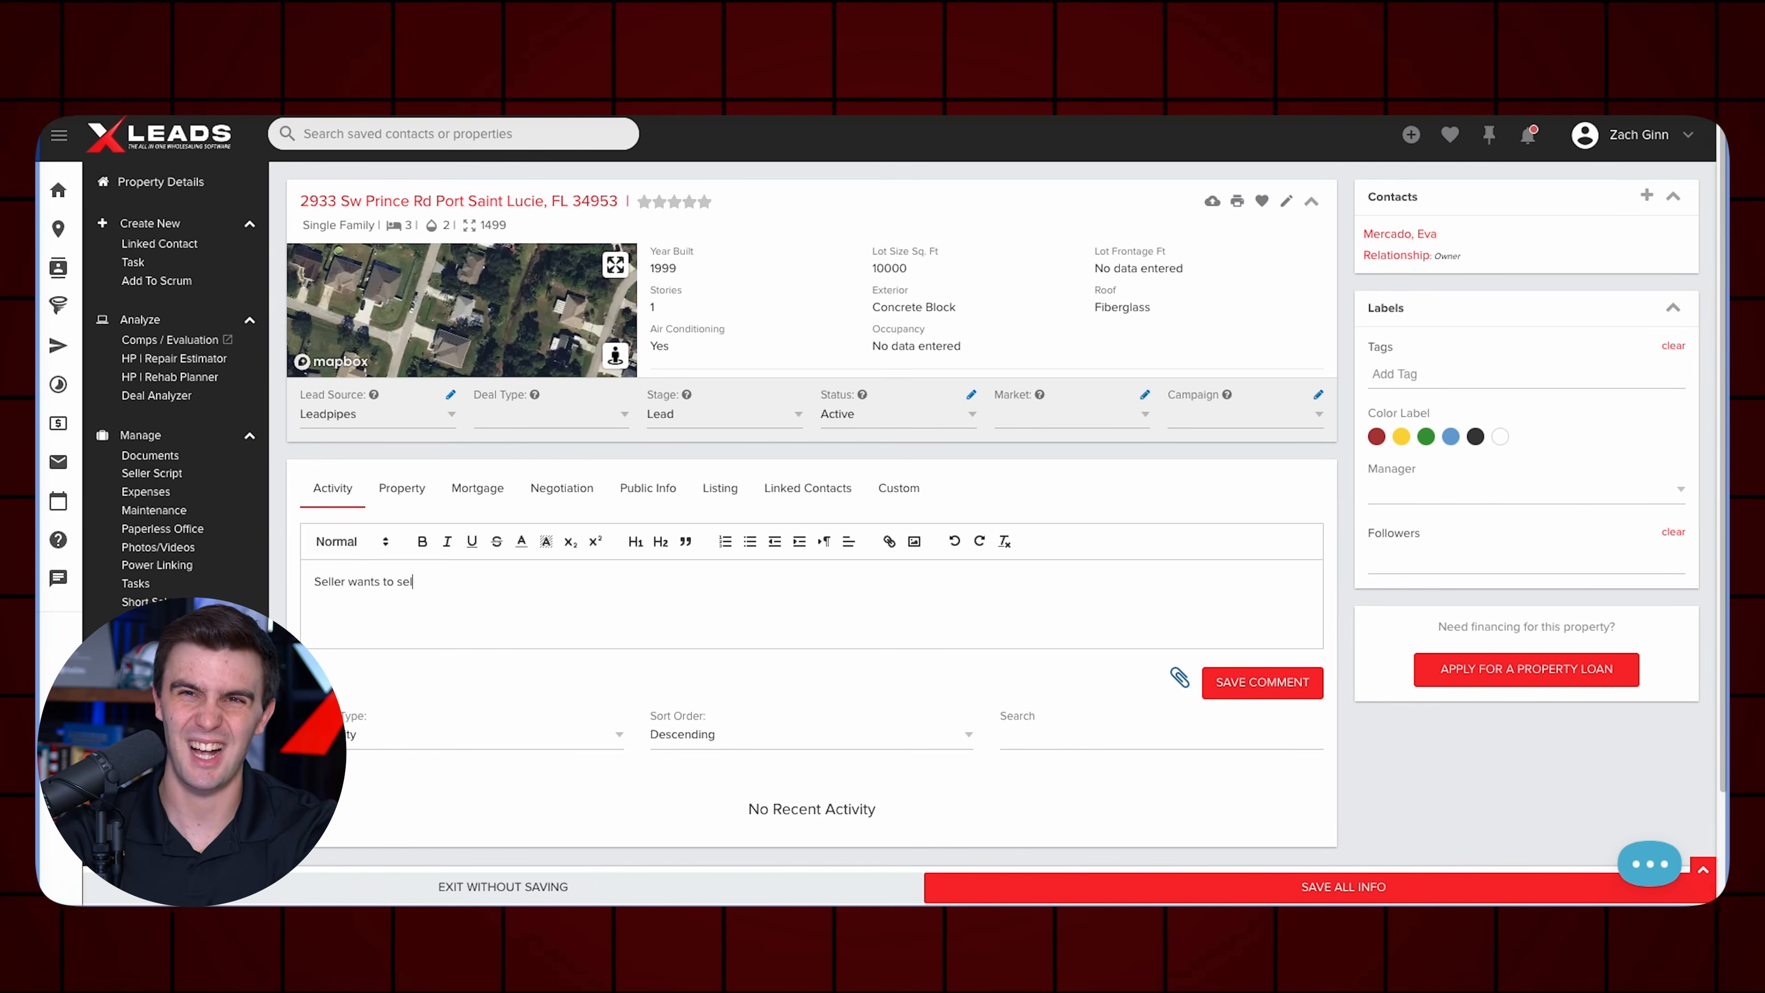
text(l appt se)
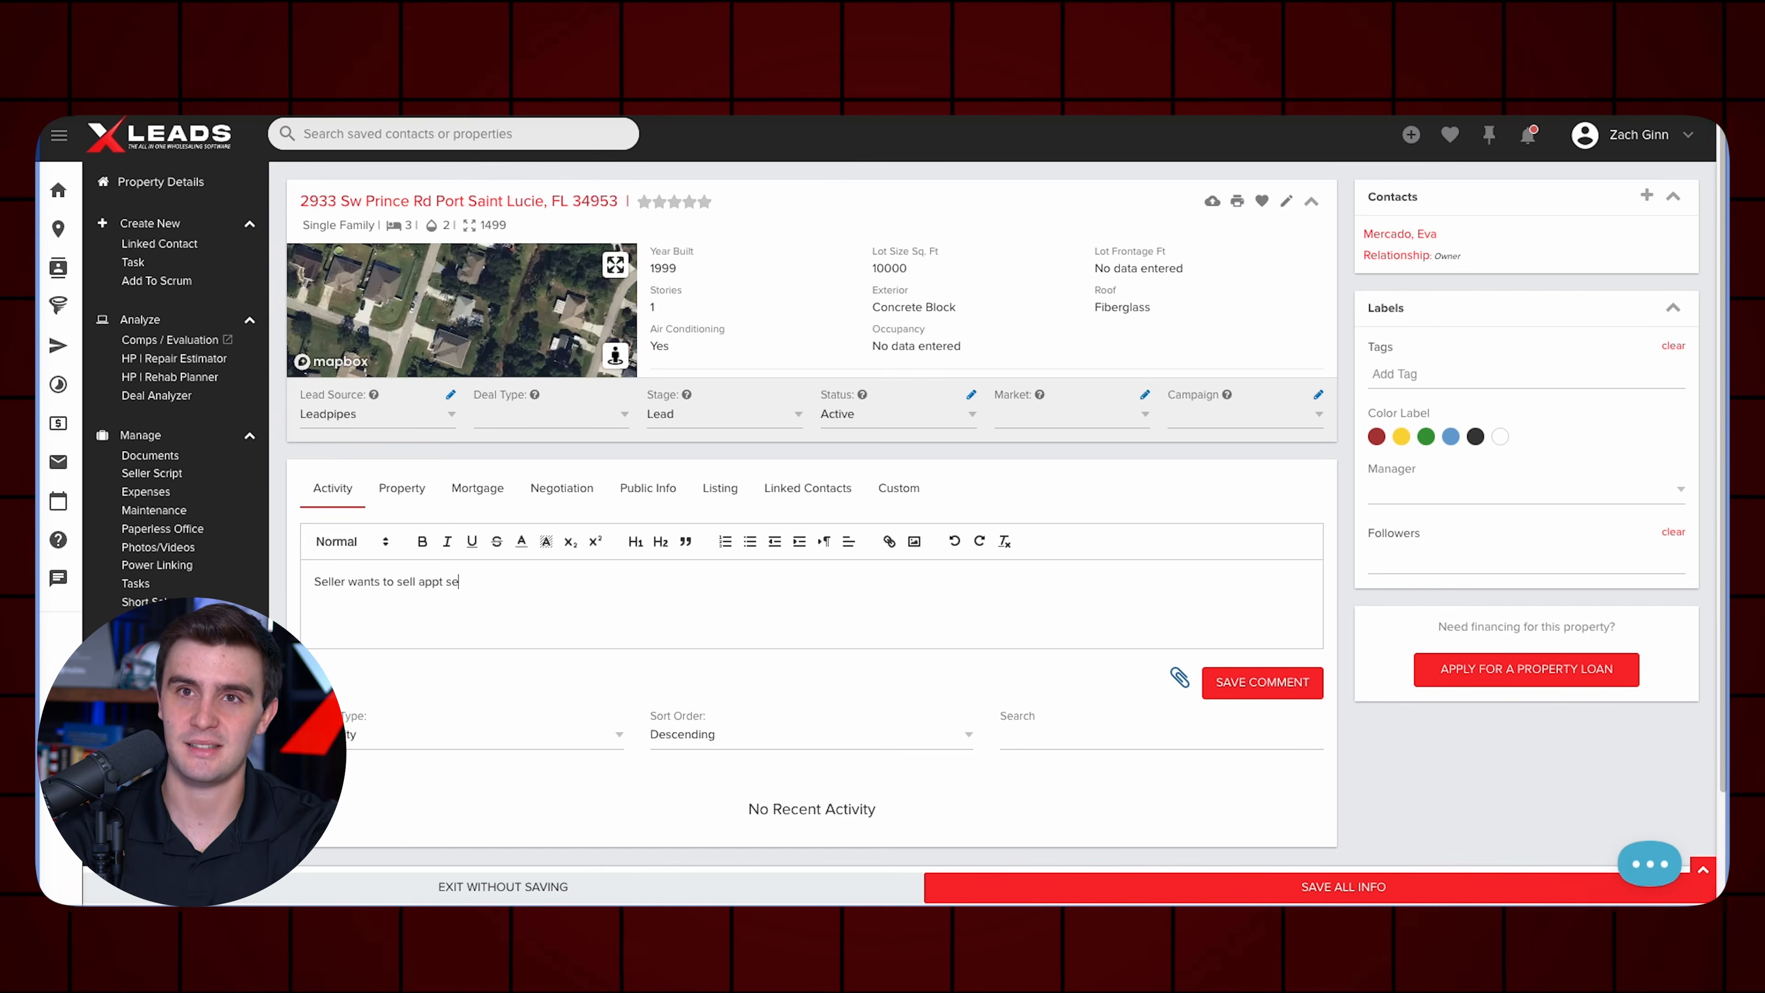
text(t for next friday)
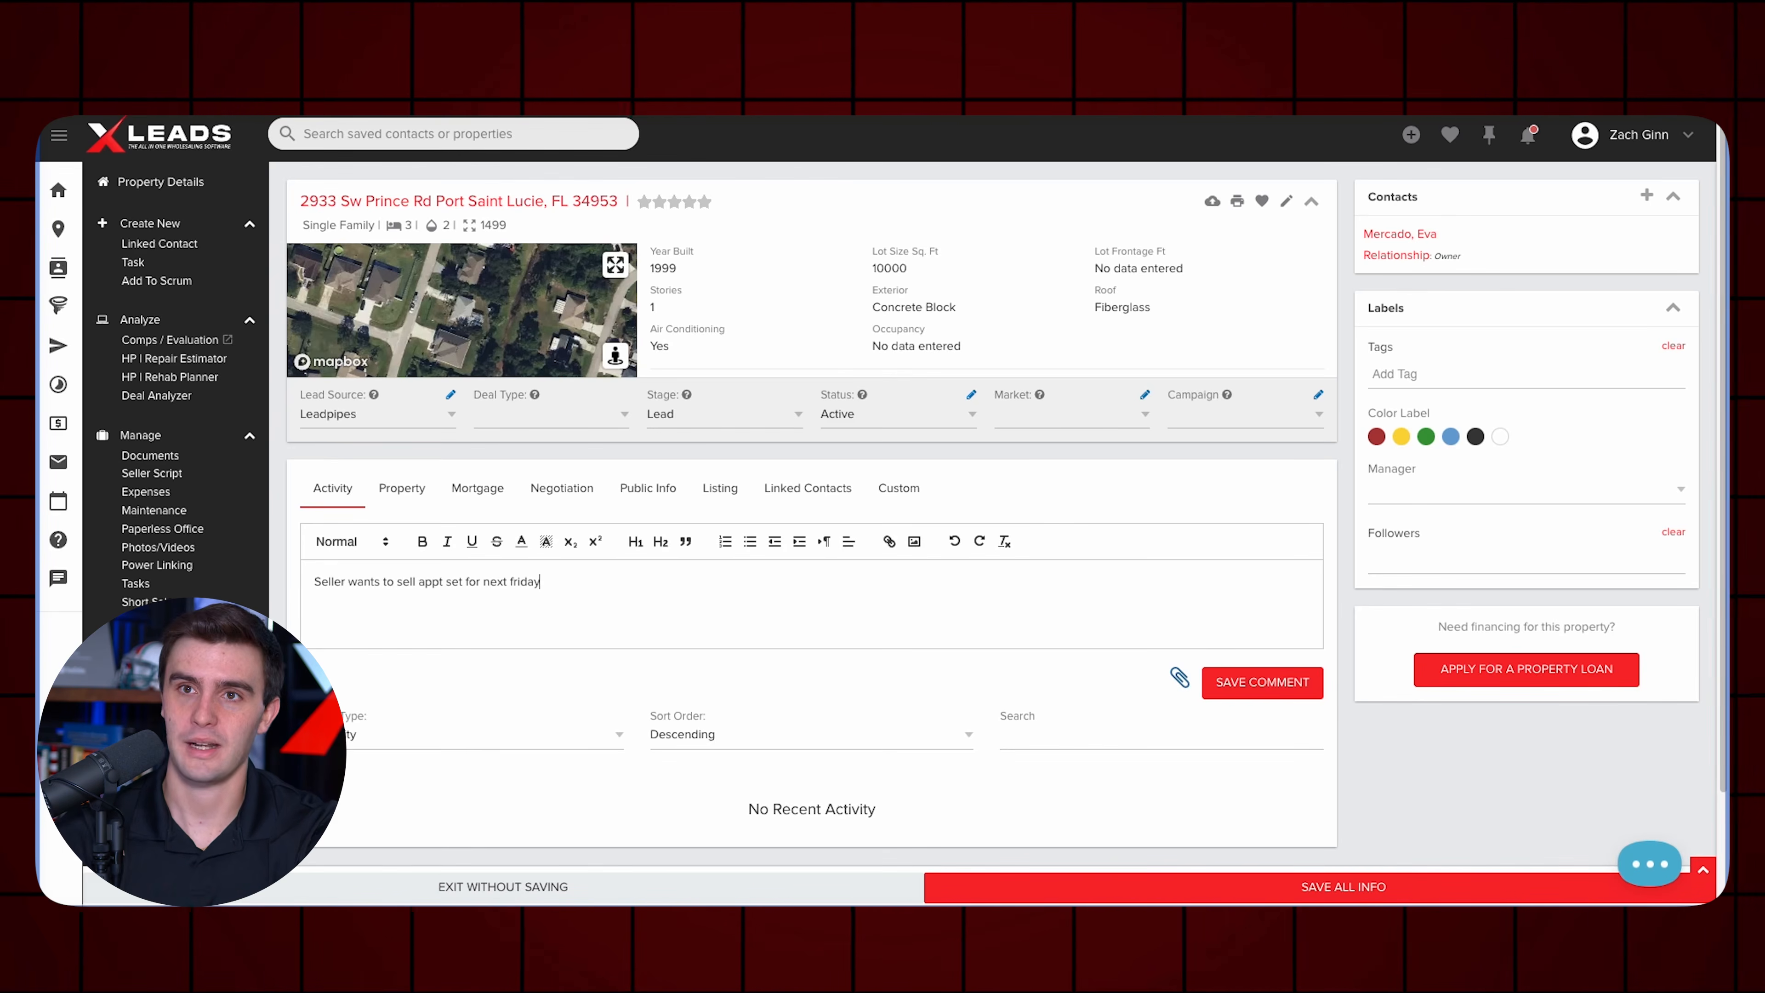
click(1260, 695)
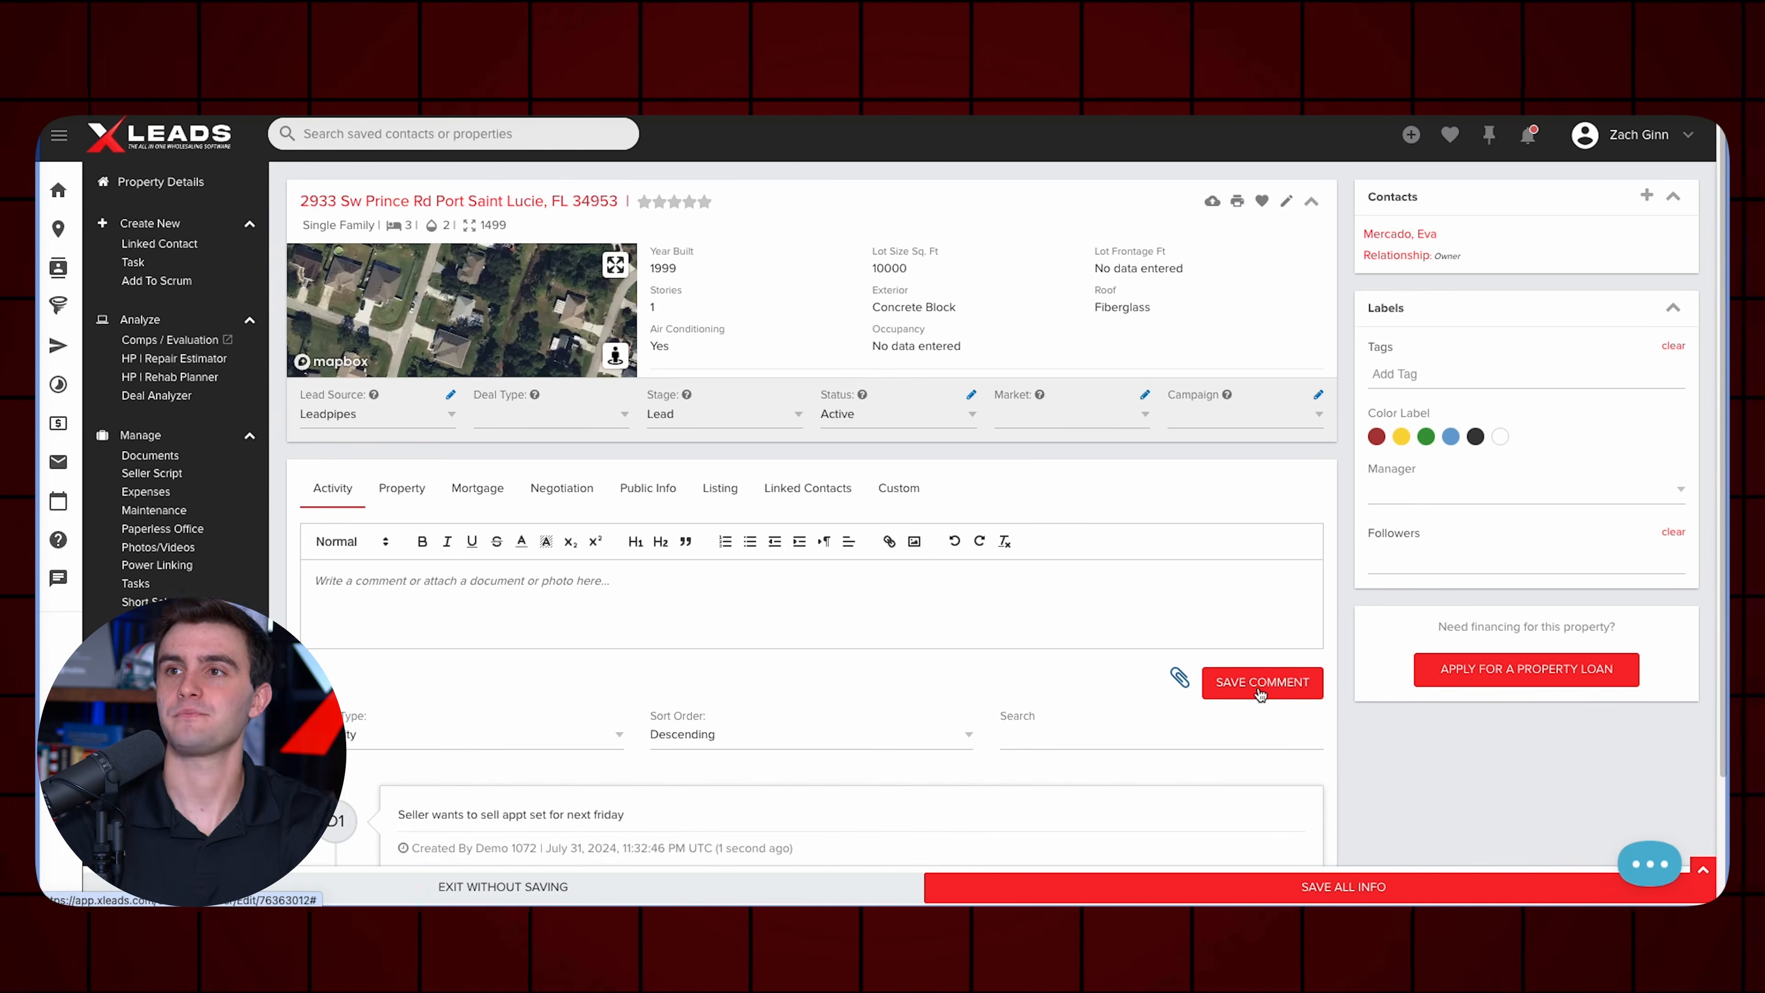
Add the account user as a follower of the property and check the manager and tag options.
click(1464, 565)
click(1389, 603)
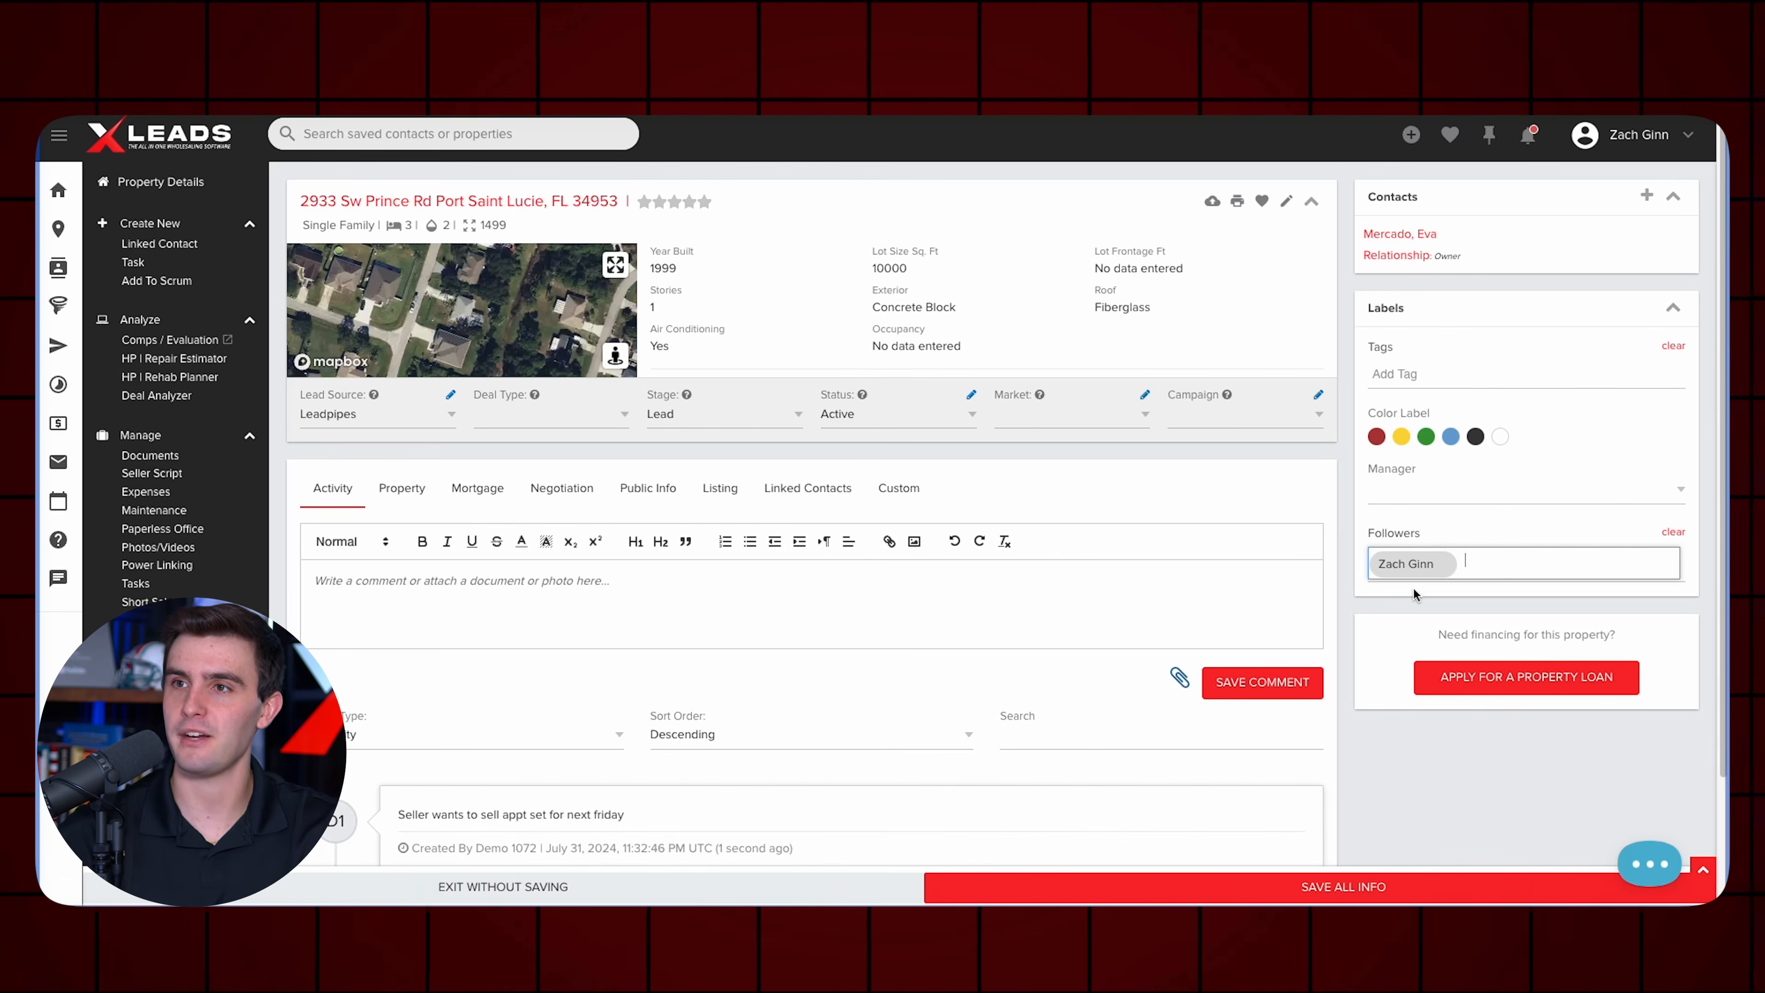
click(1421, 493)
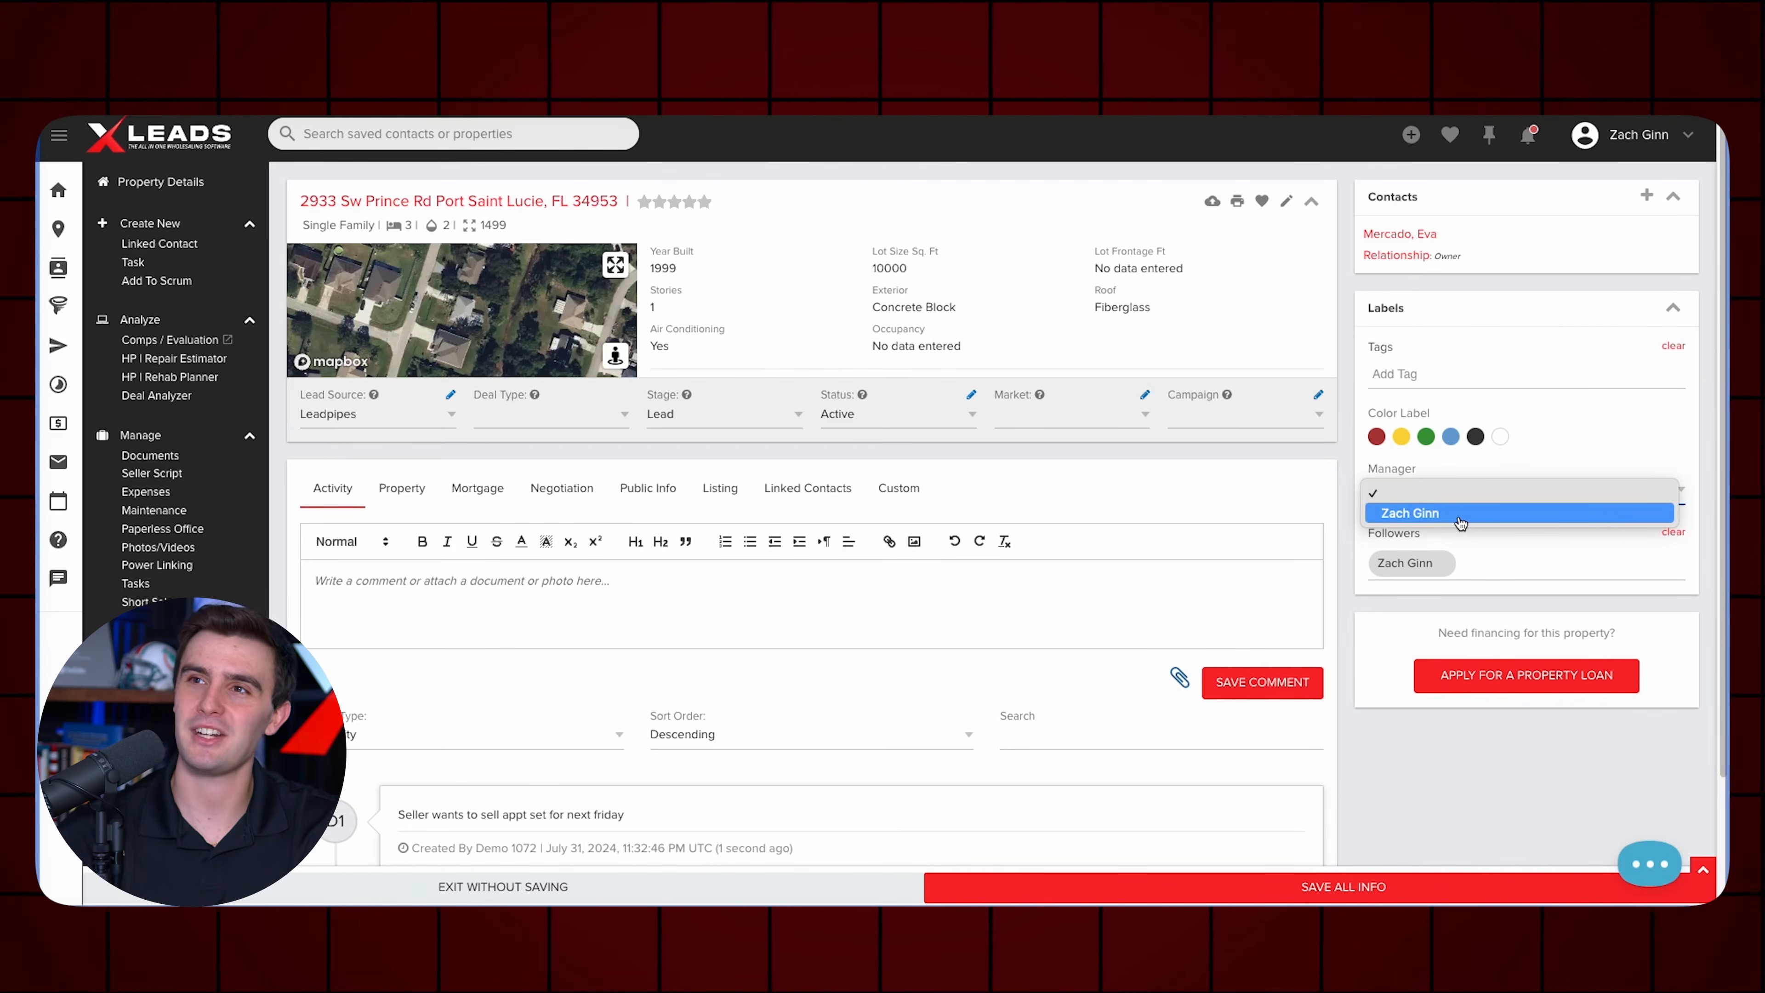
click(1452, 375)
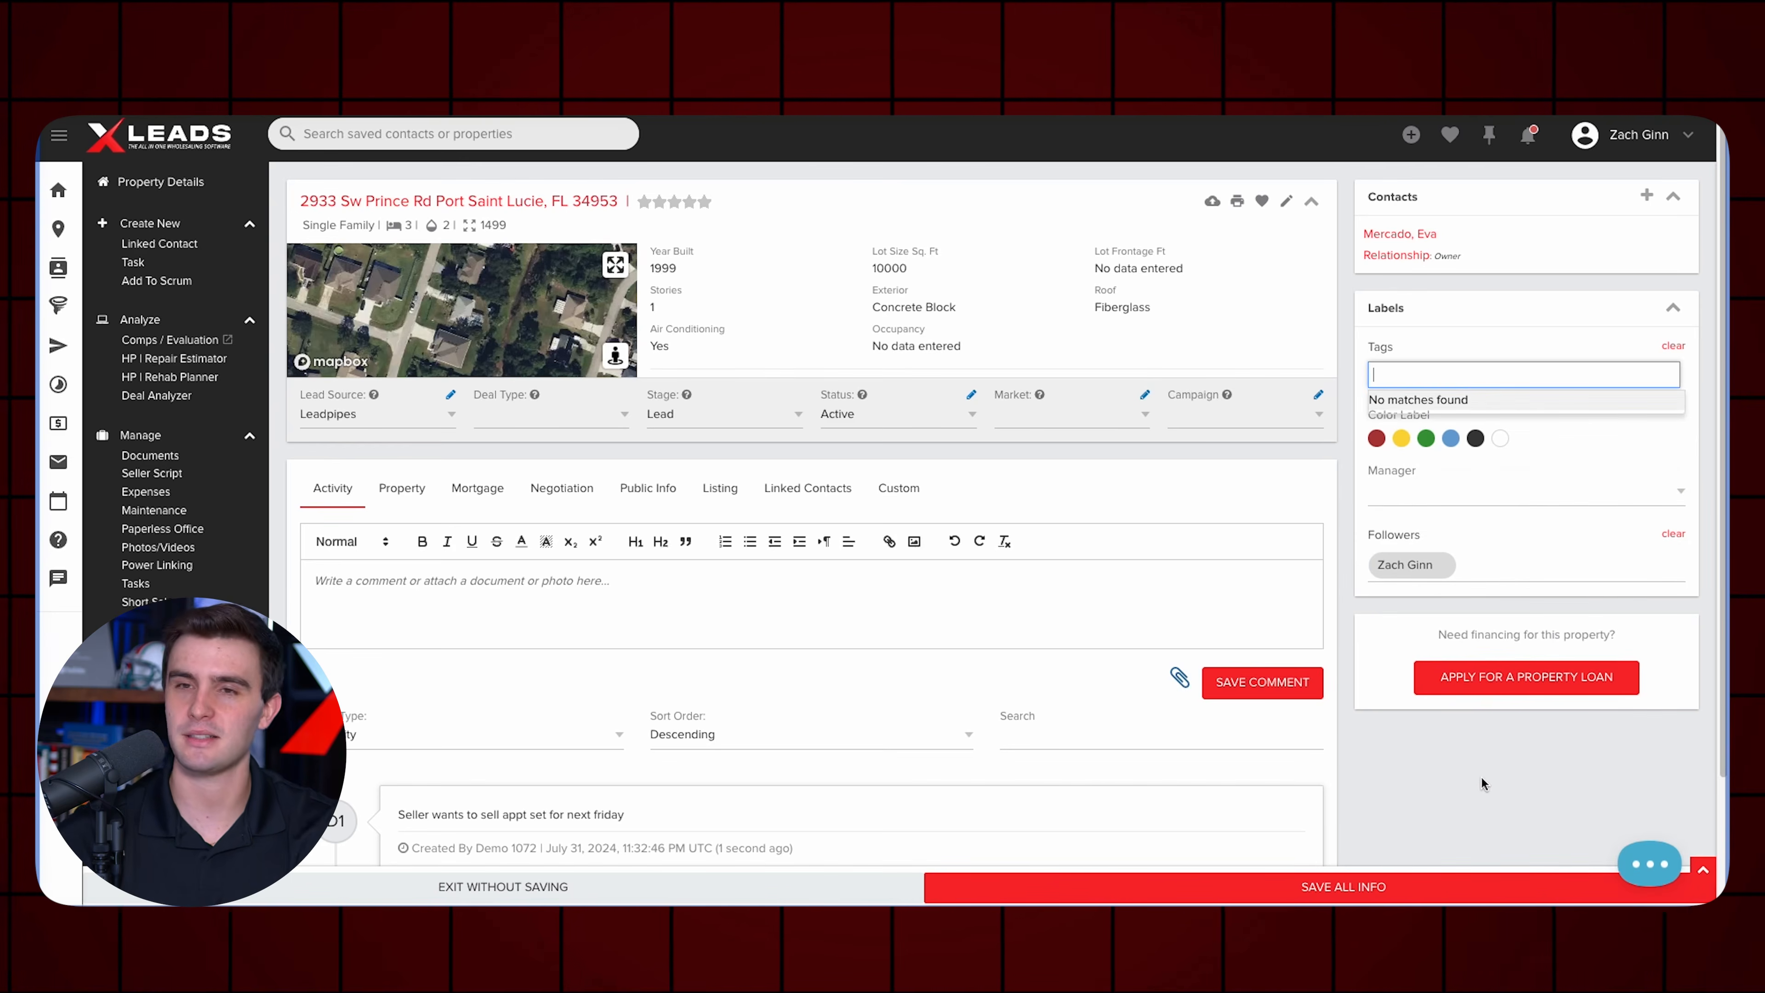
Review the lead's property information through to the taxes and legal section, highlighting the legal description.
click(397, 480)
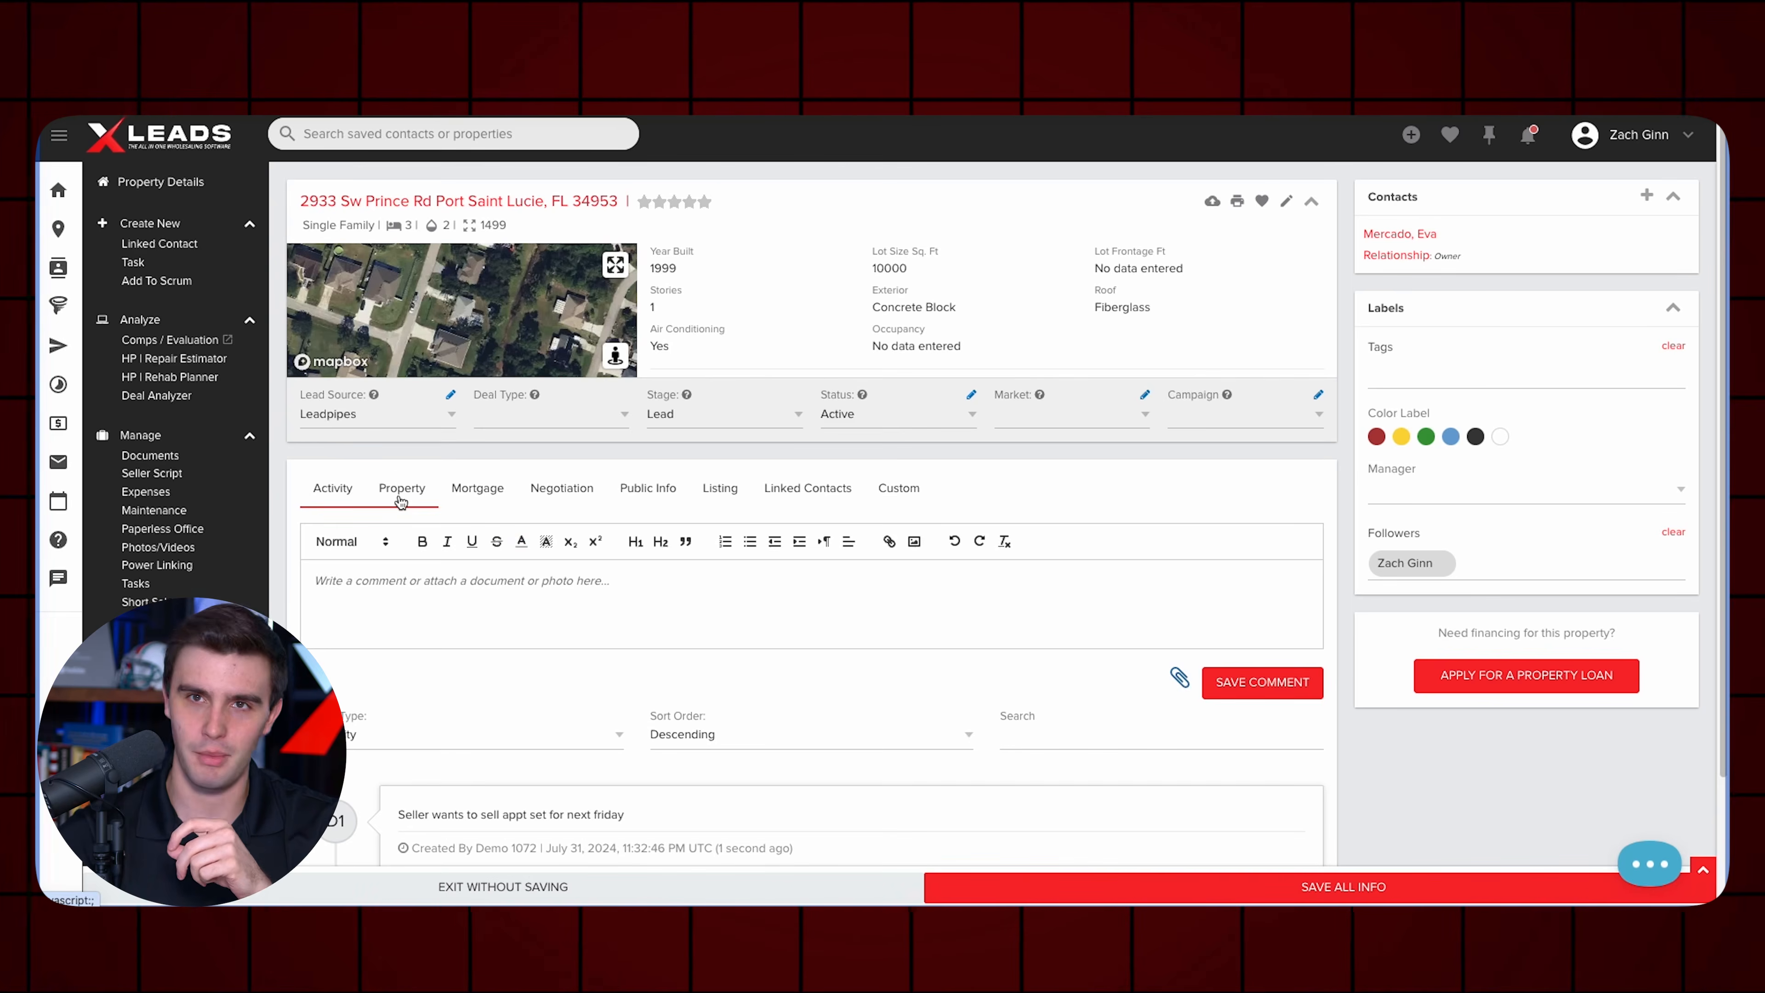
click(399, 497)
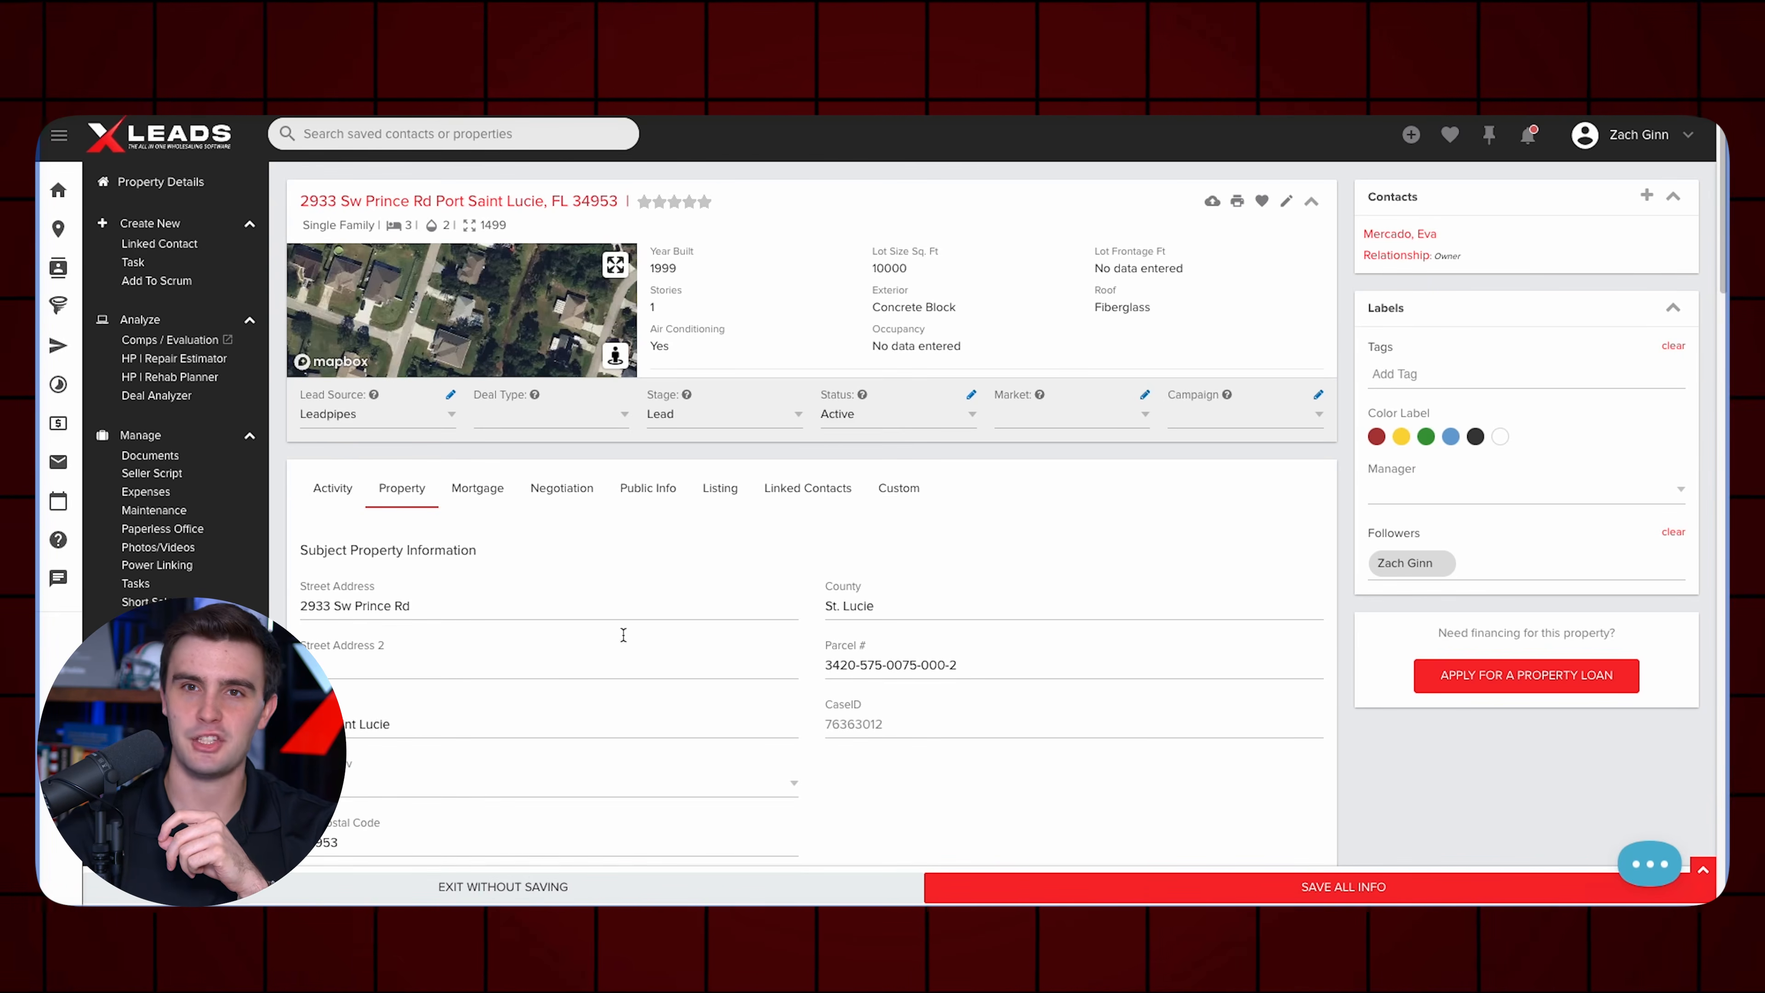
scroll(418, 725, down, 5)
scroll(417, 724, down, 5)
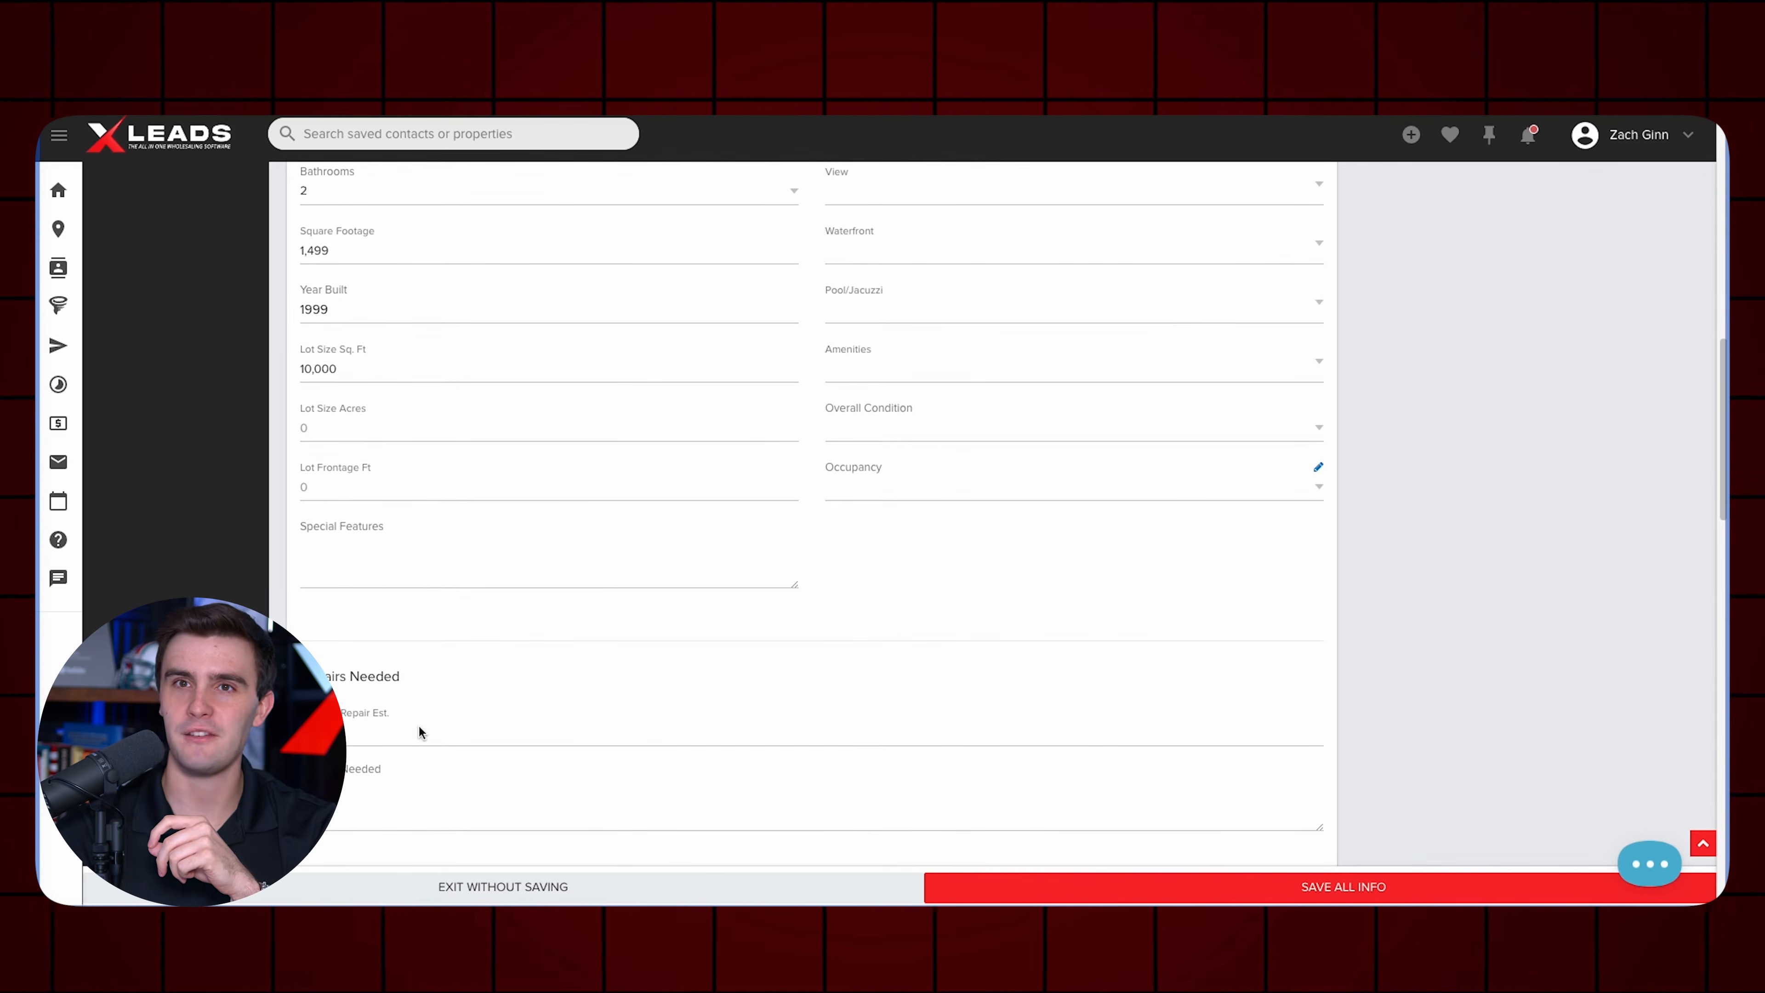
scroll(419, 727, down, 10)
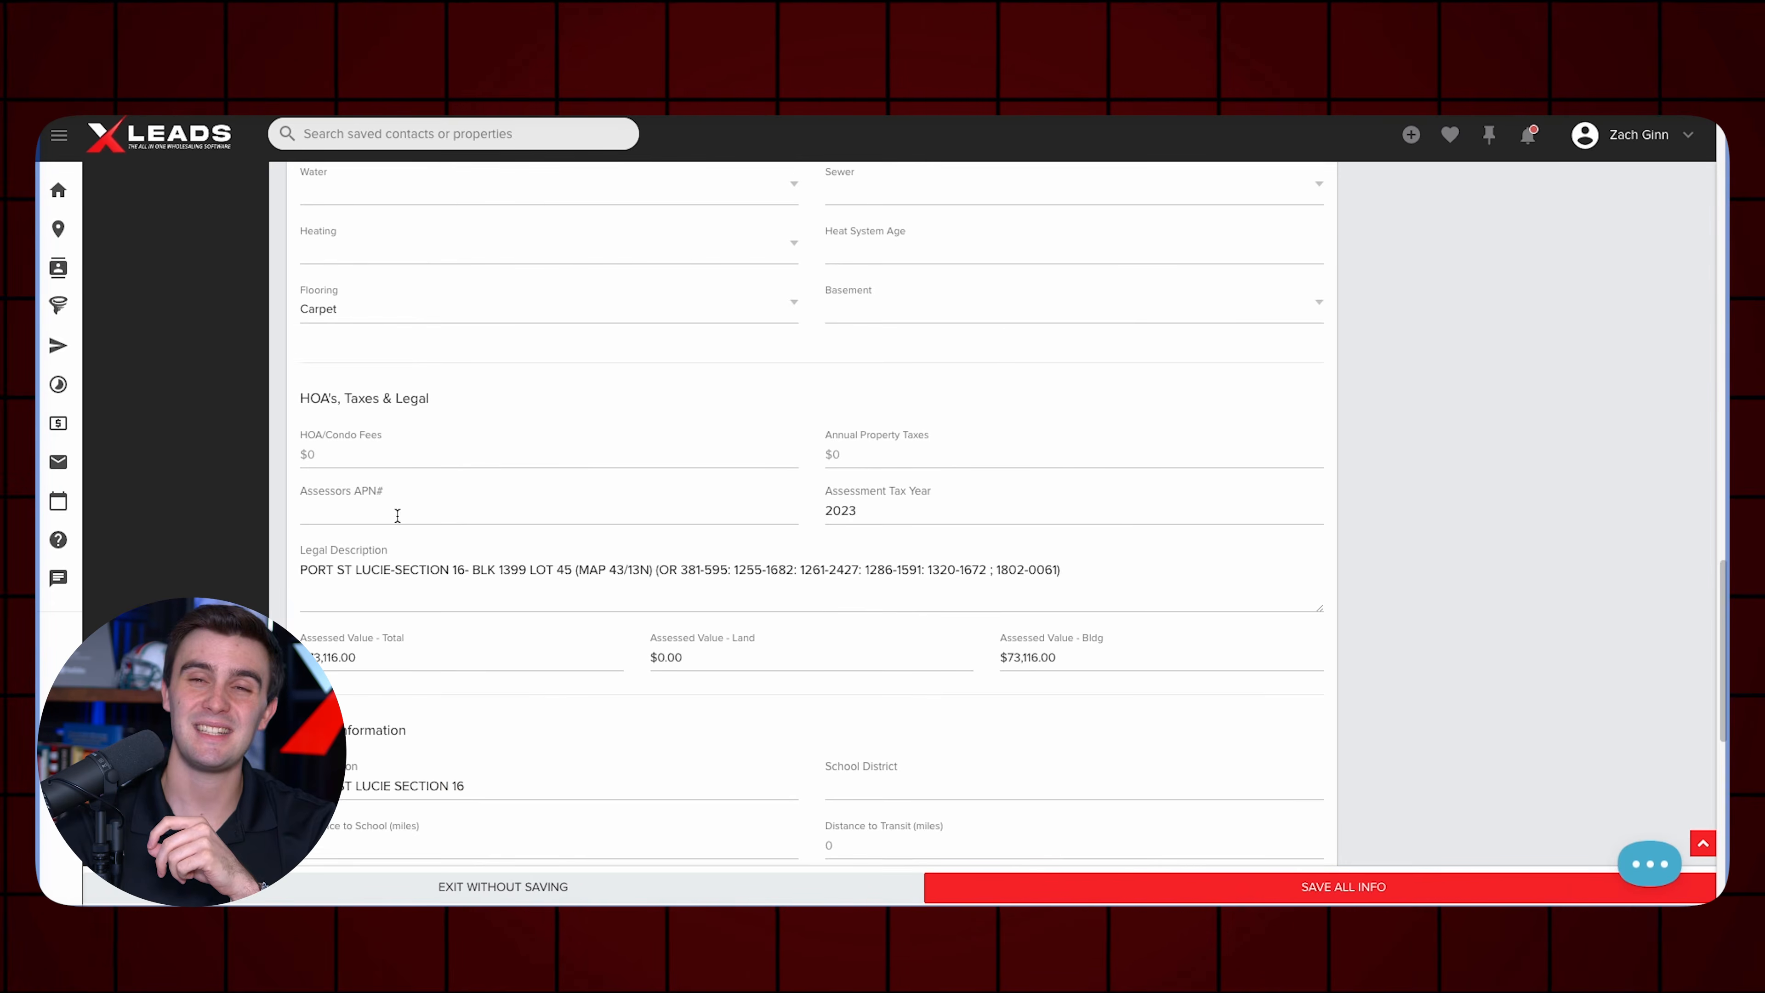
triple_click(437, 574)
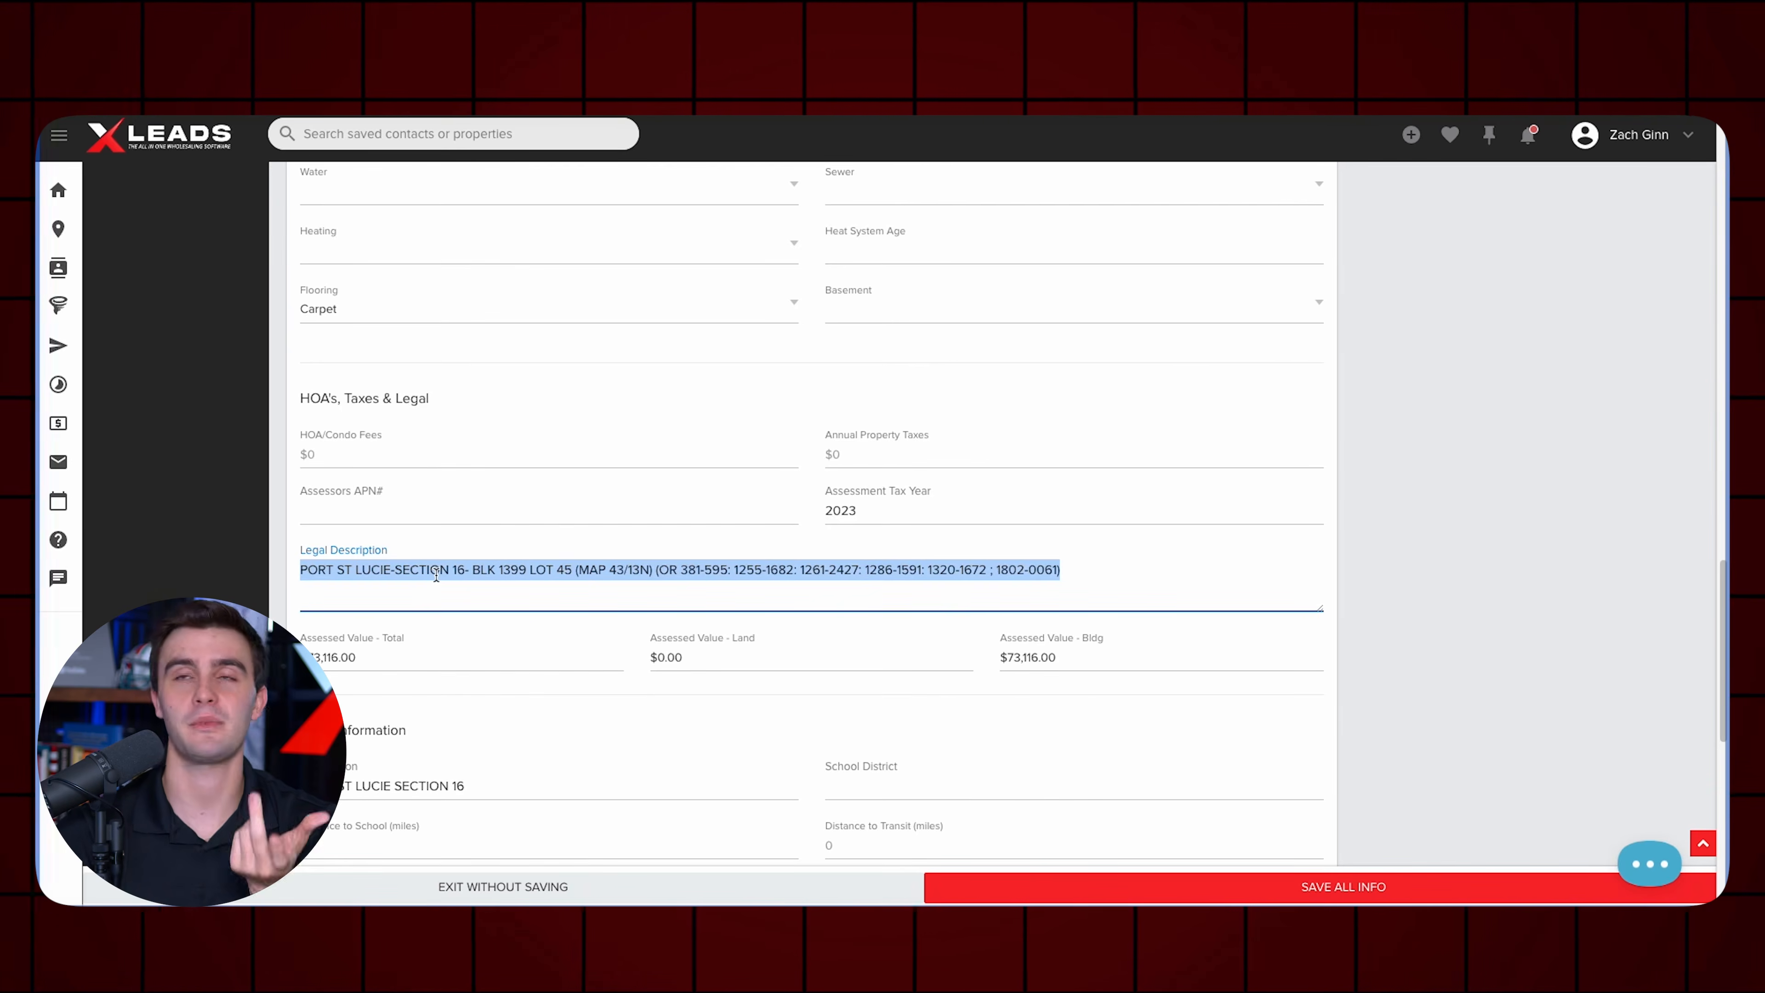
Set the negotiation asking price to $300,000 and the lowest acceptable price to $280,000, and save all property info.
click(561, 487)
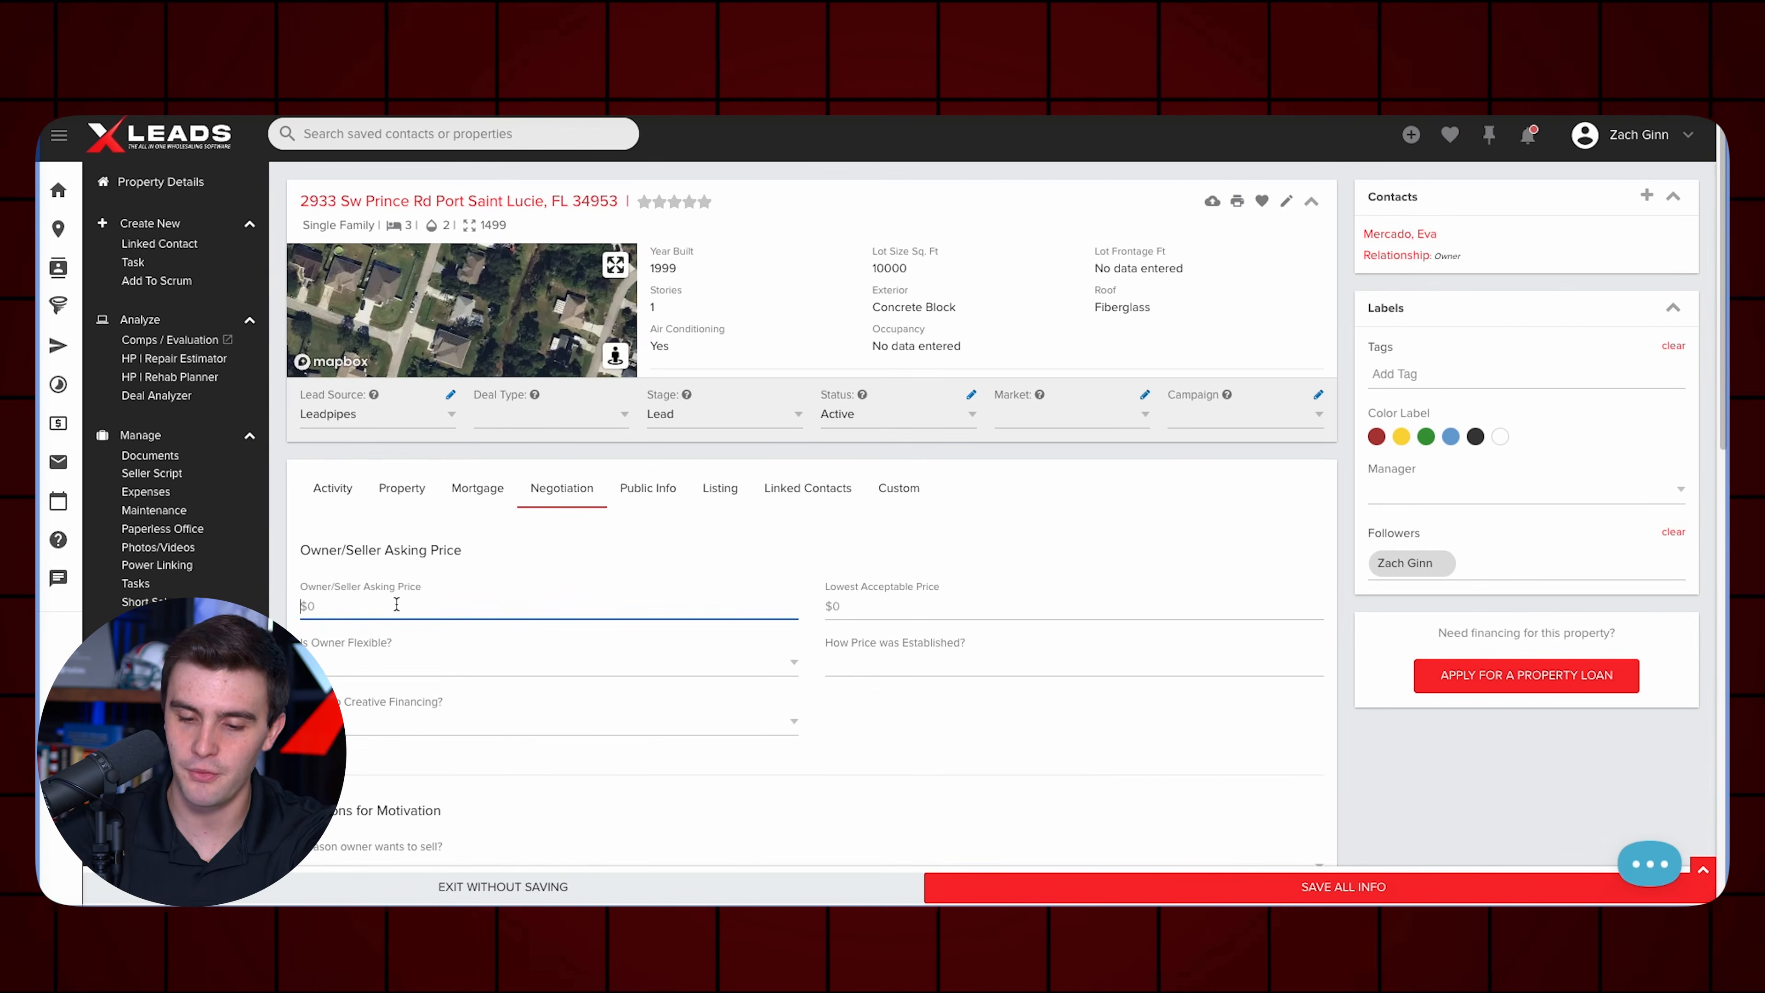
text(300,000)
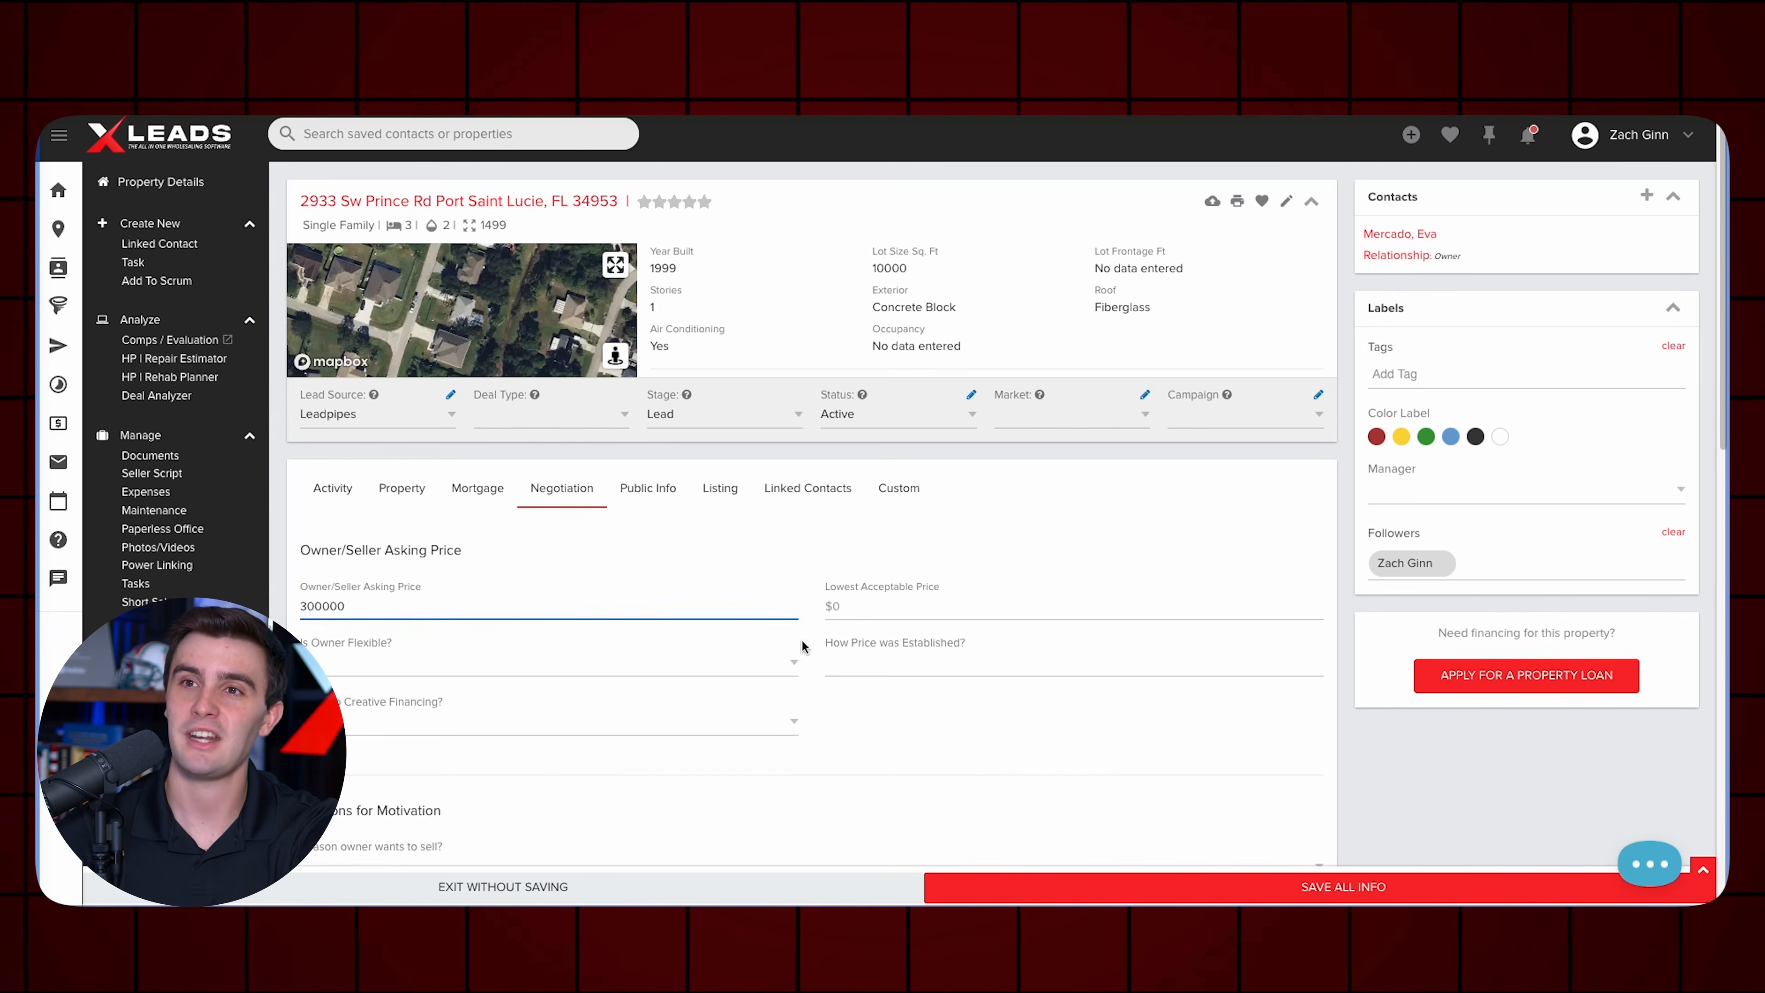
click(850, 611)
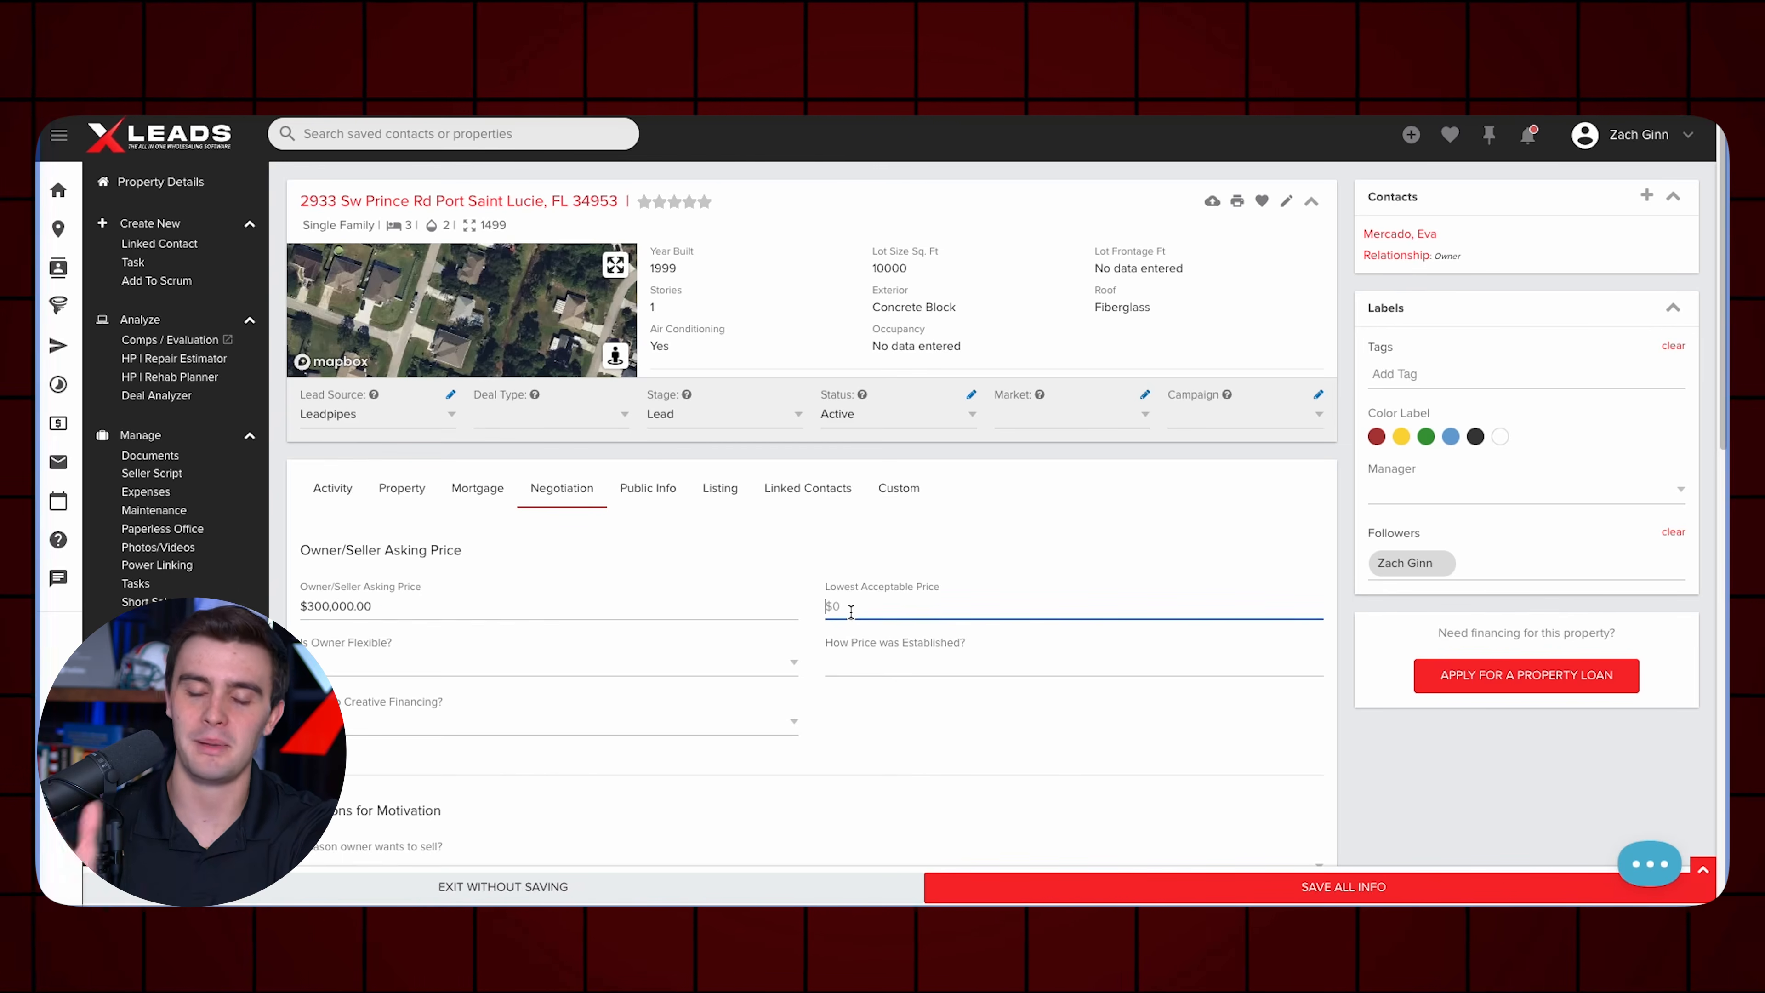
text(280,)
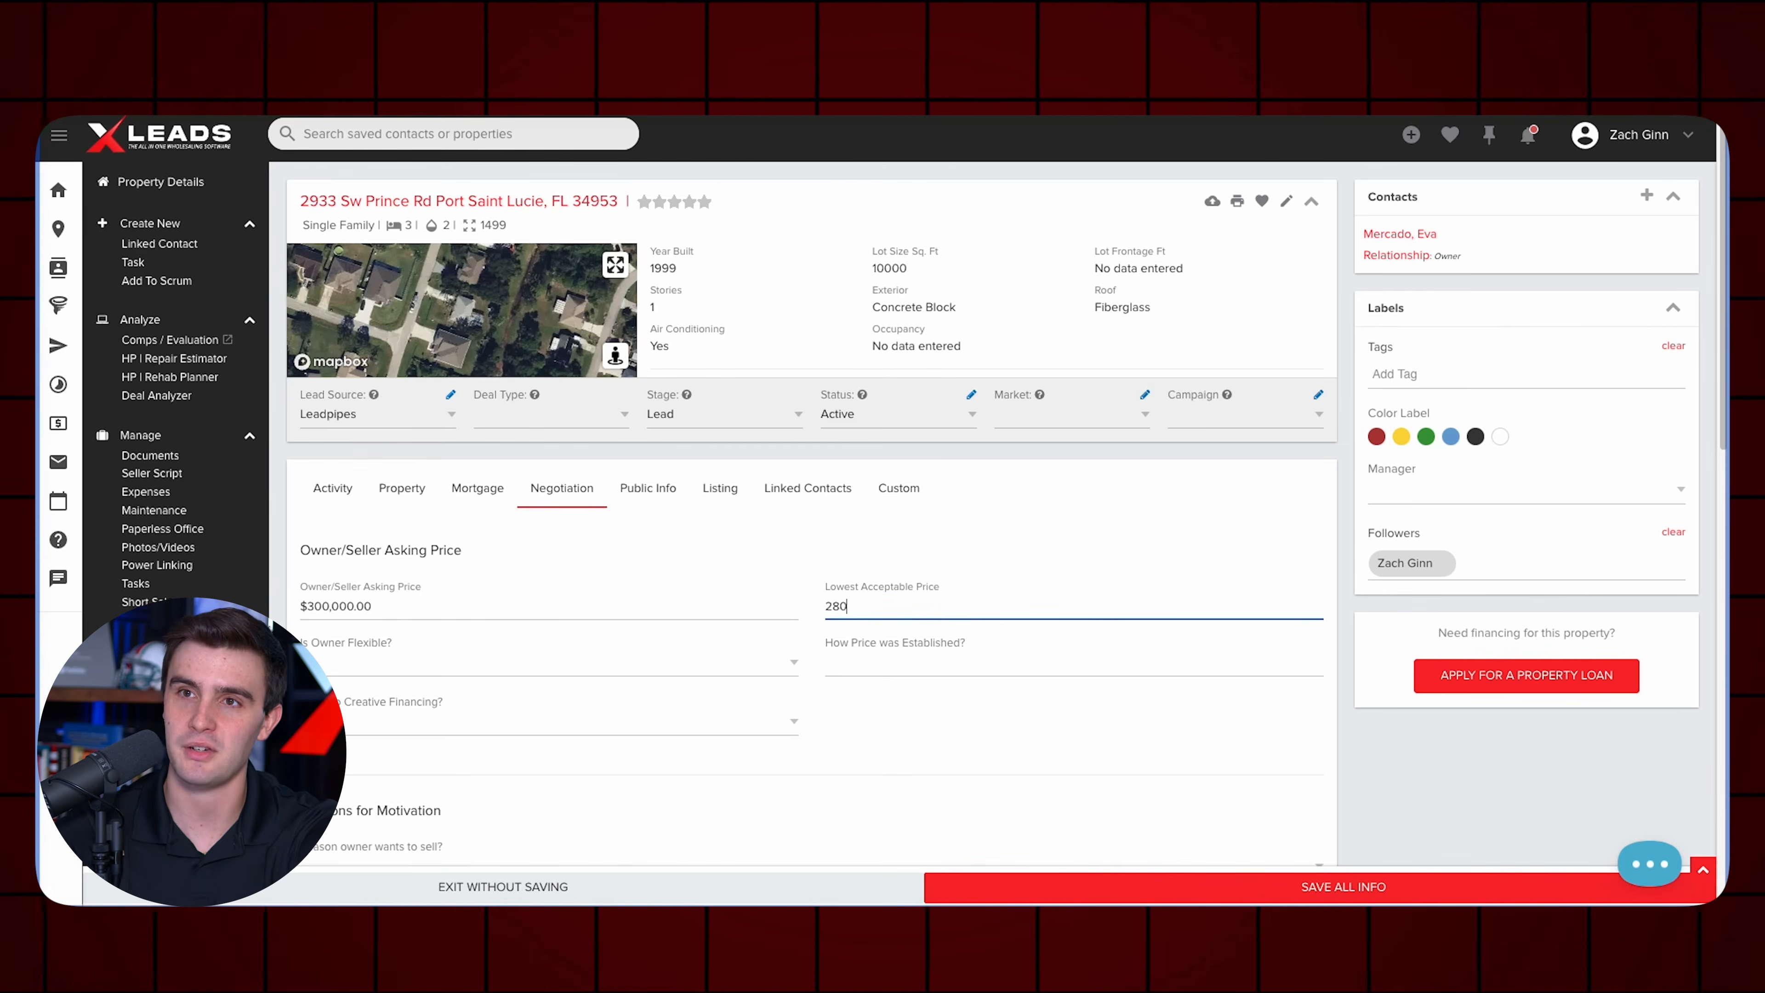
text(000)
click(1063, 890)
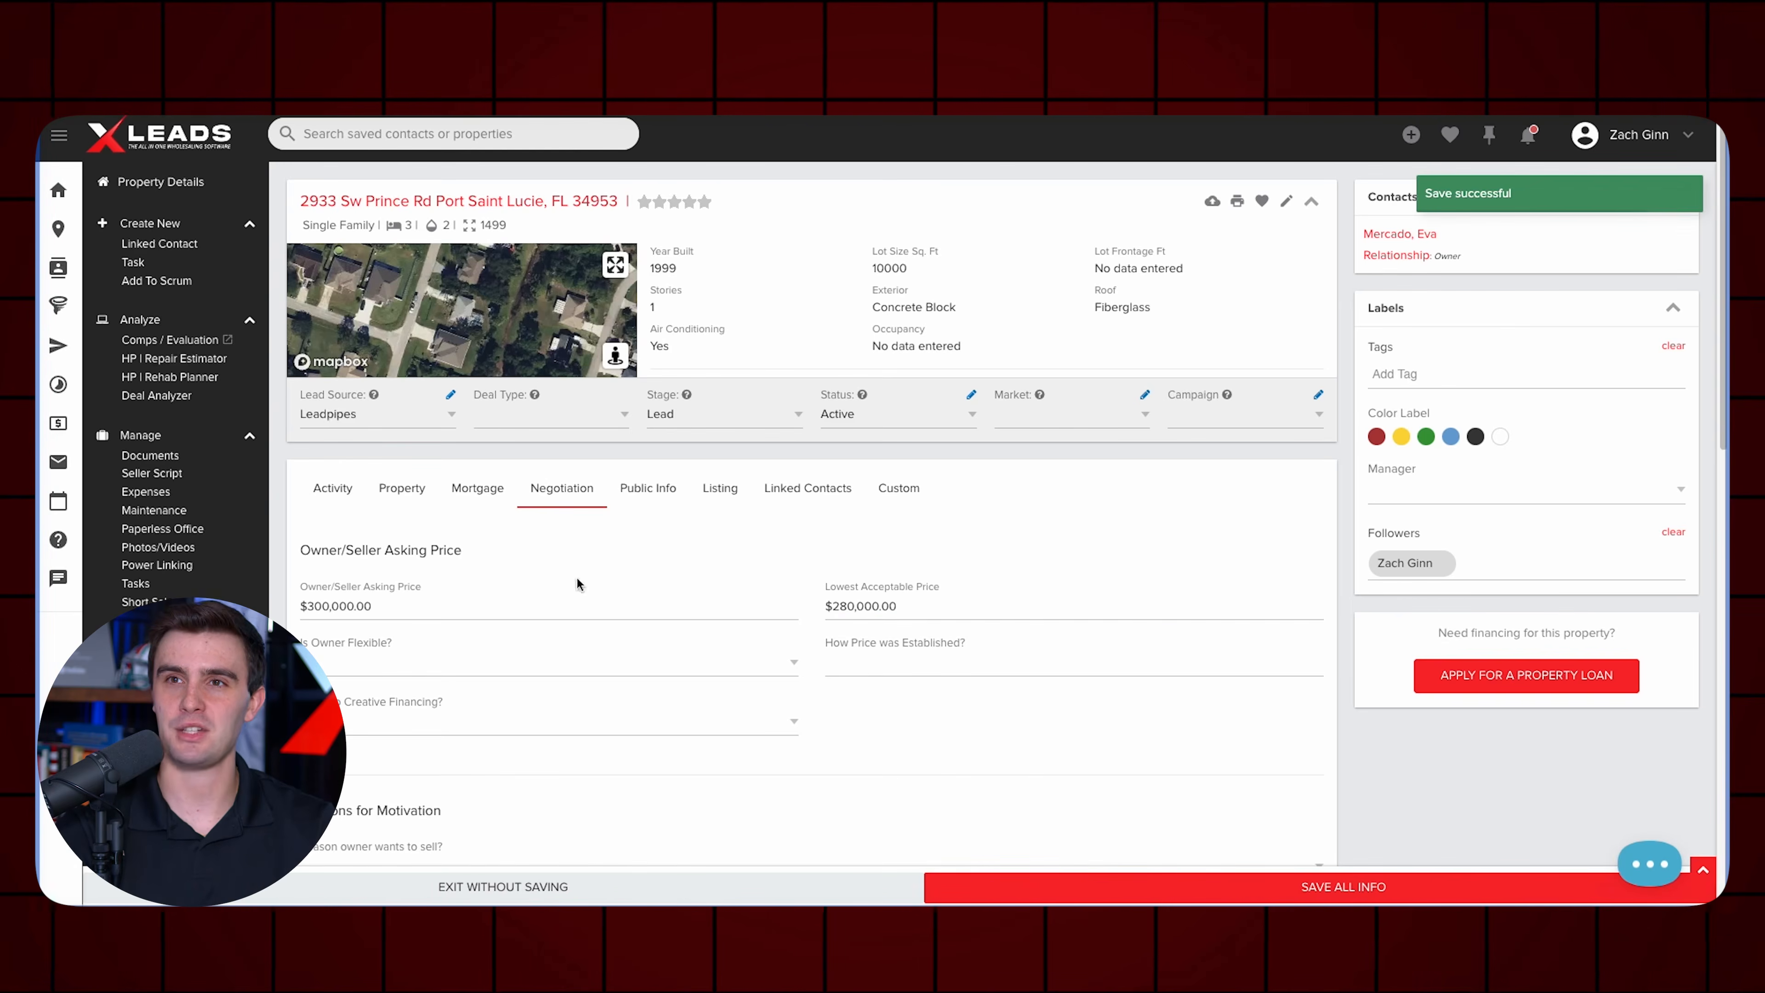
Look over the remaining property record sections and add the property to the Scrum Board.
click(901, 492)
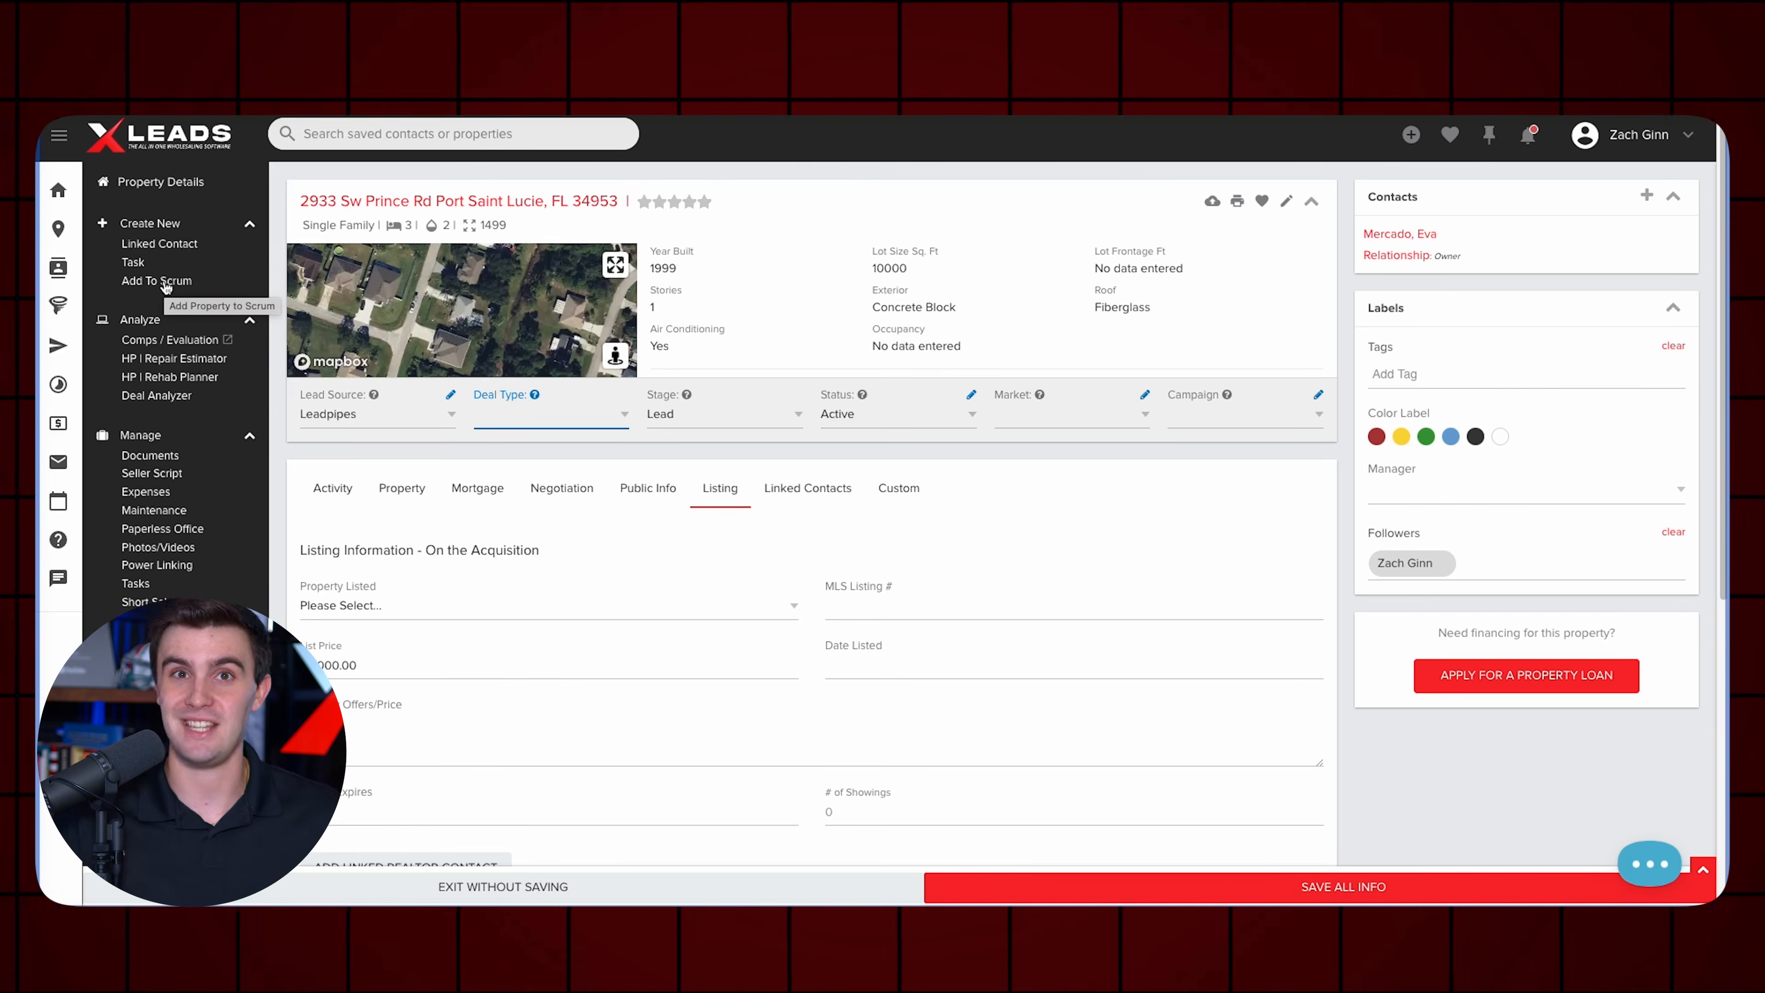
click(167, 284)
click(1095, 303)
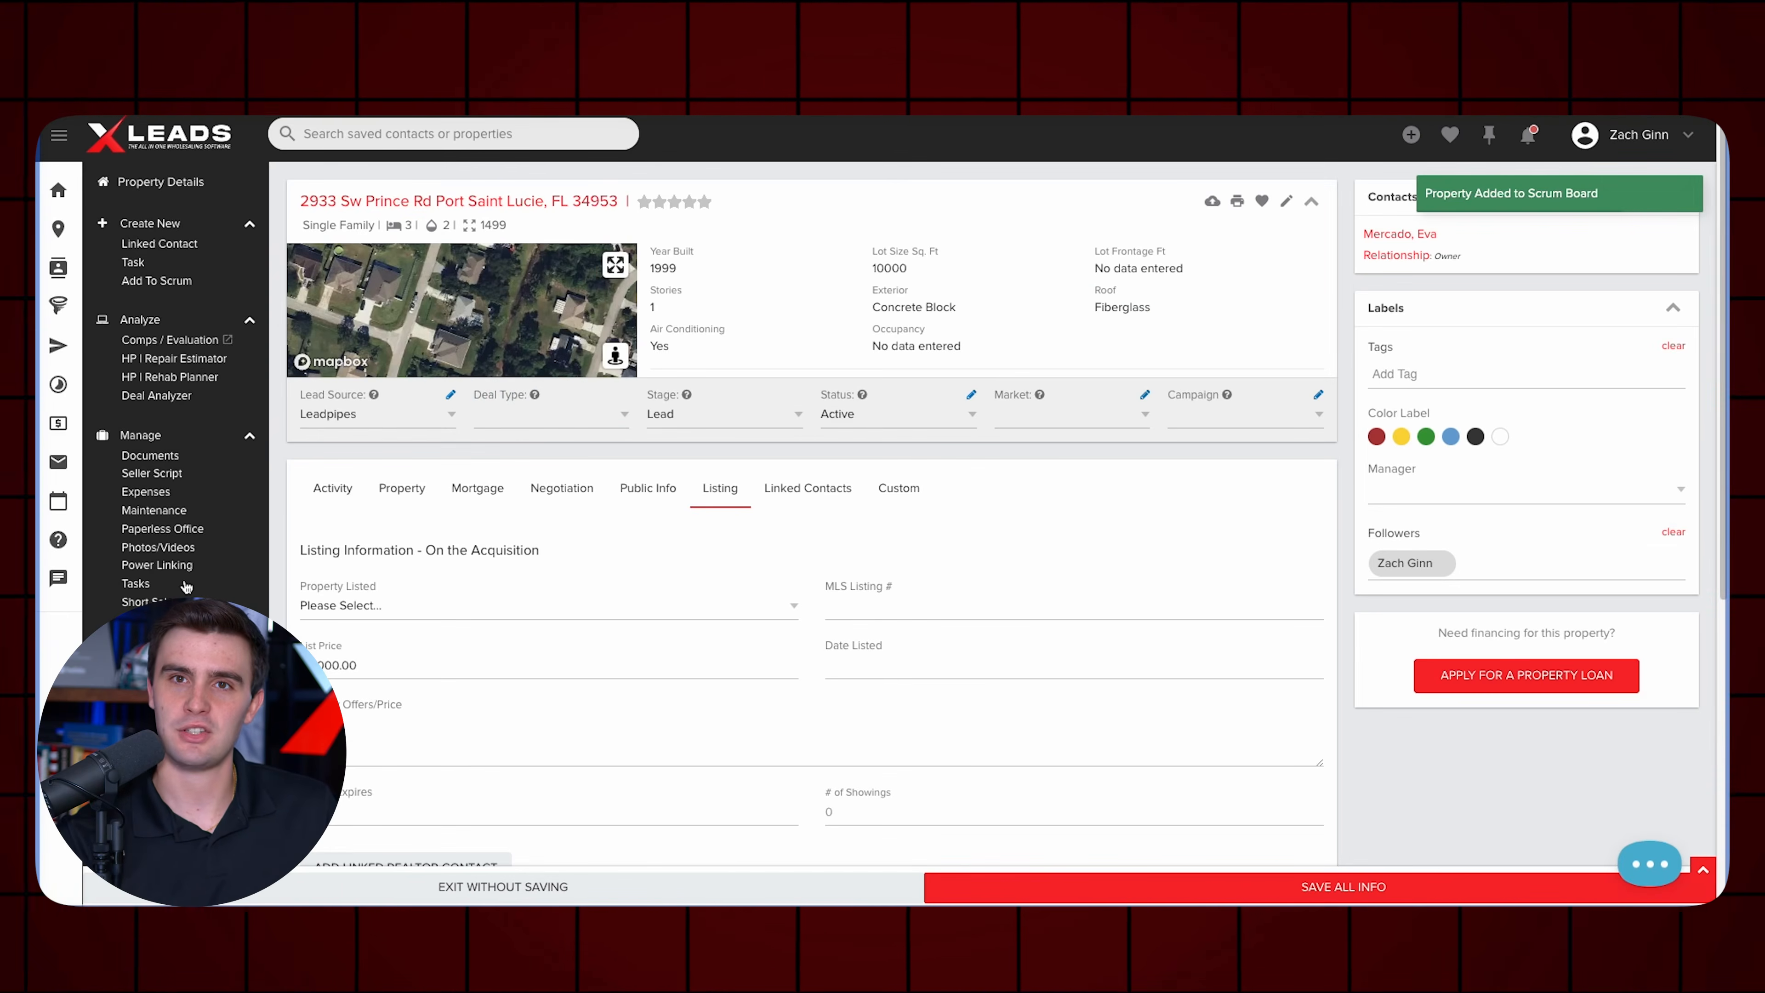
Open the Scrum Board and rename its Leads column to "Sellers that Want to Sell".
mouse_move(43, 500)
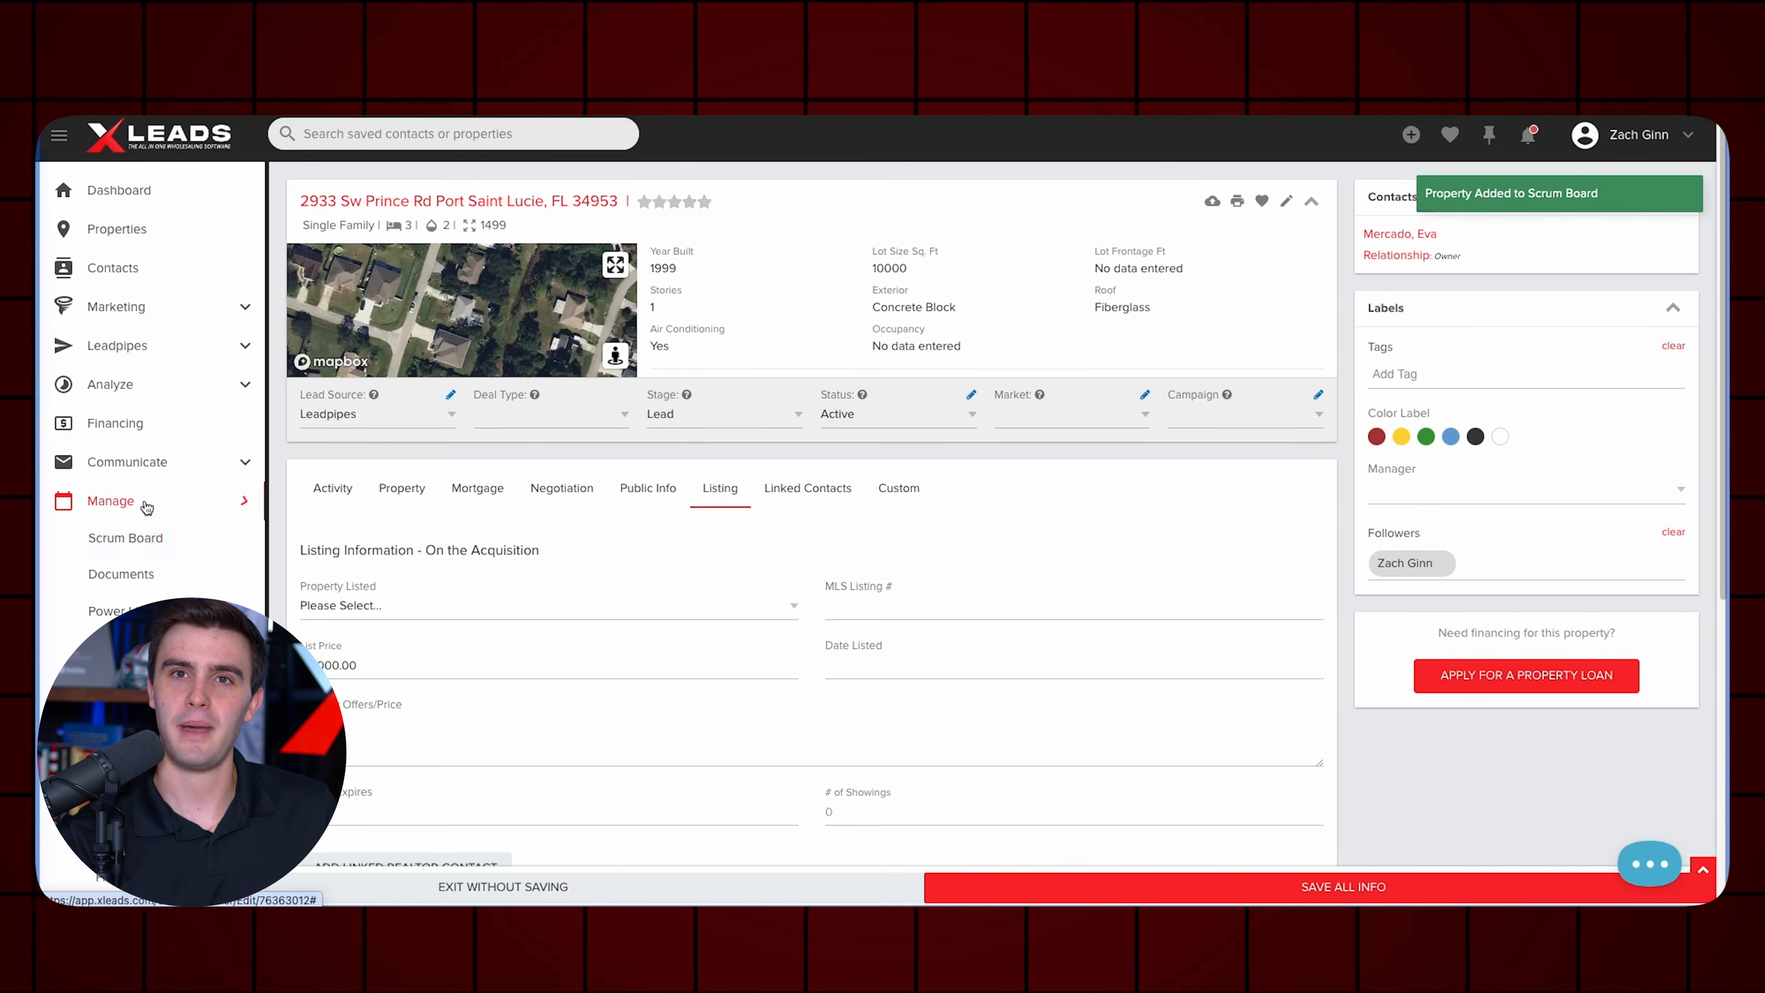
click(139, 538)
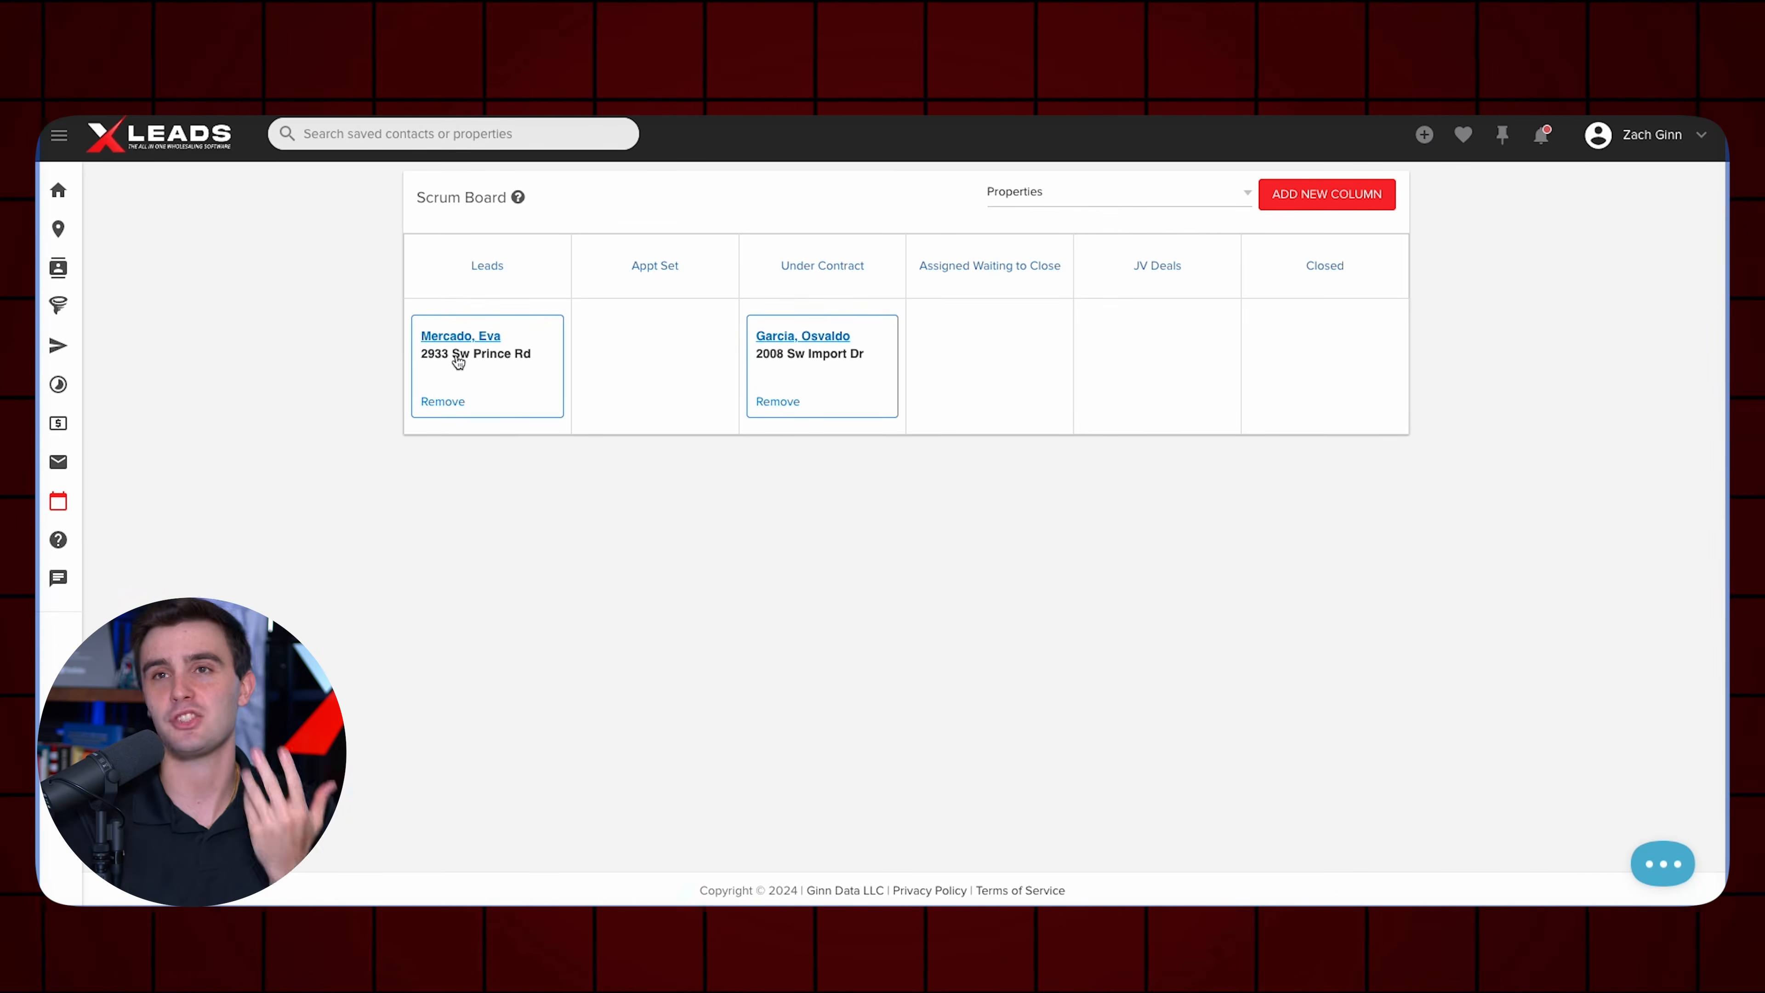
click(483, 271)
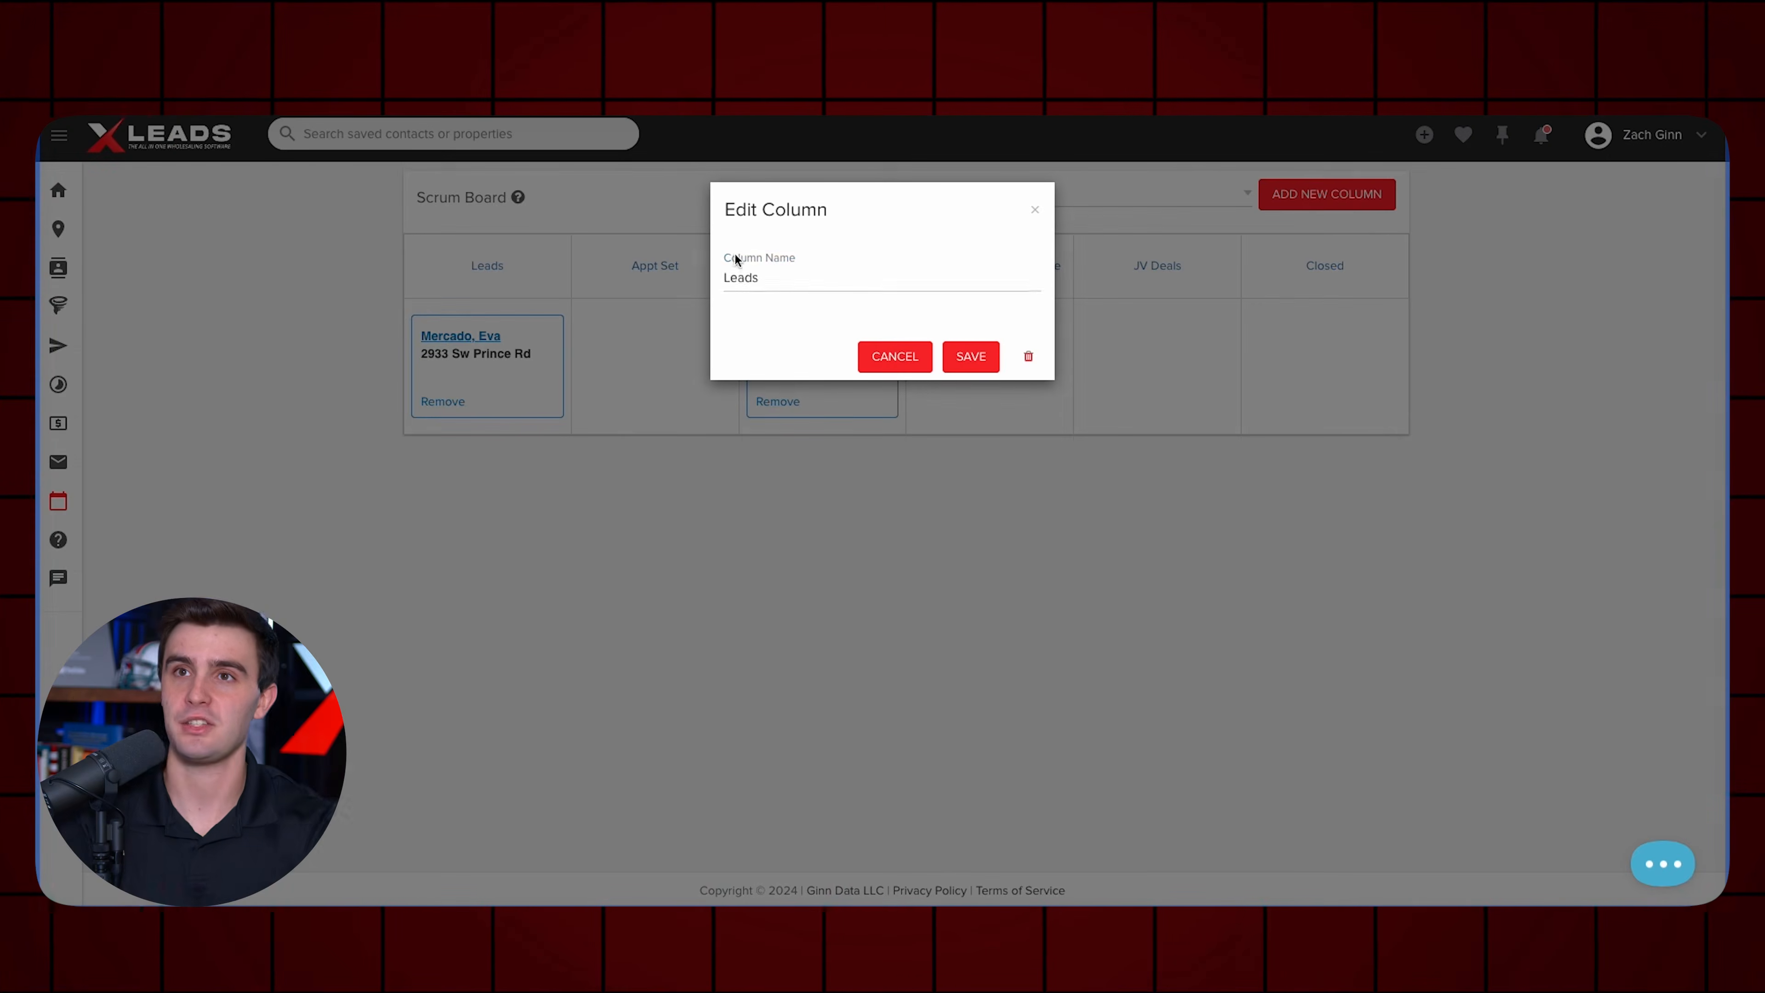
double_click(737, 277)
text(Sellers that Want to Sell)
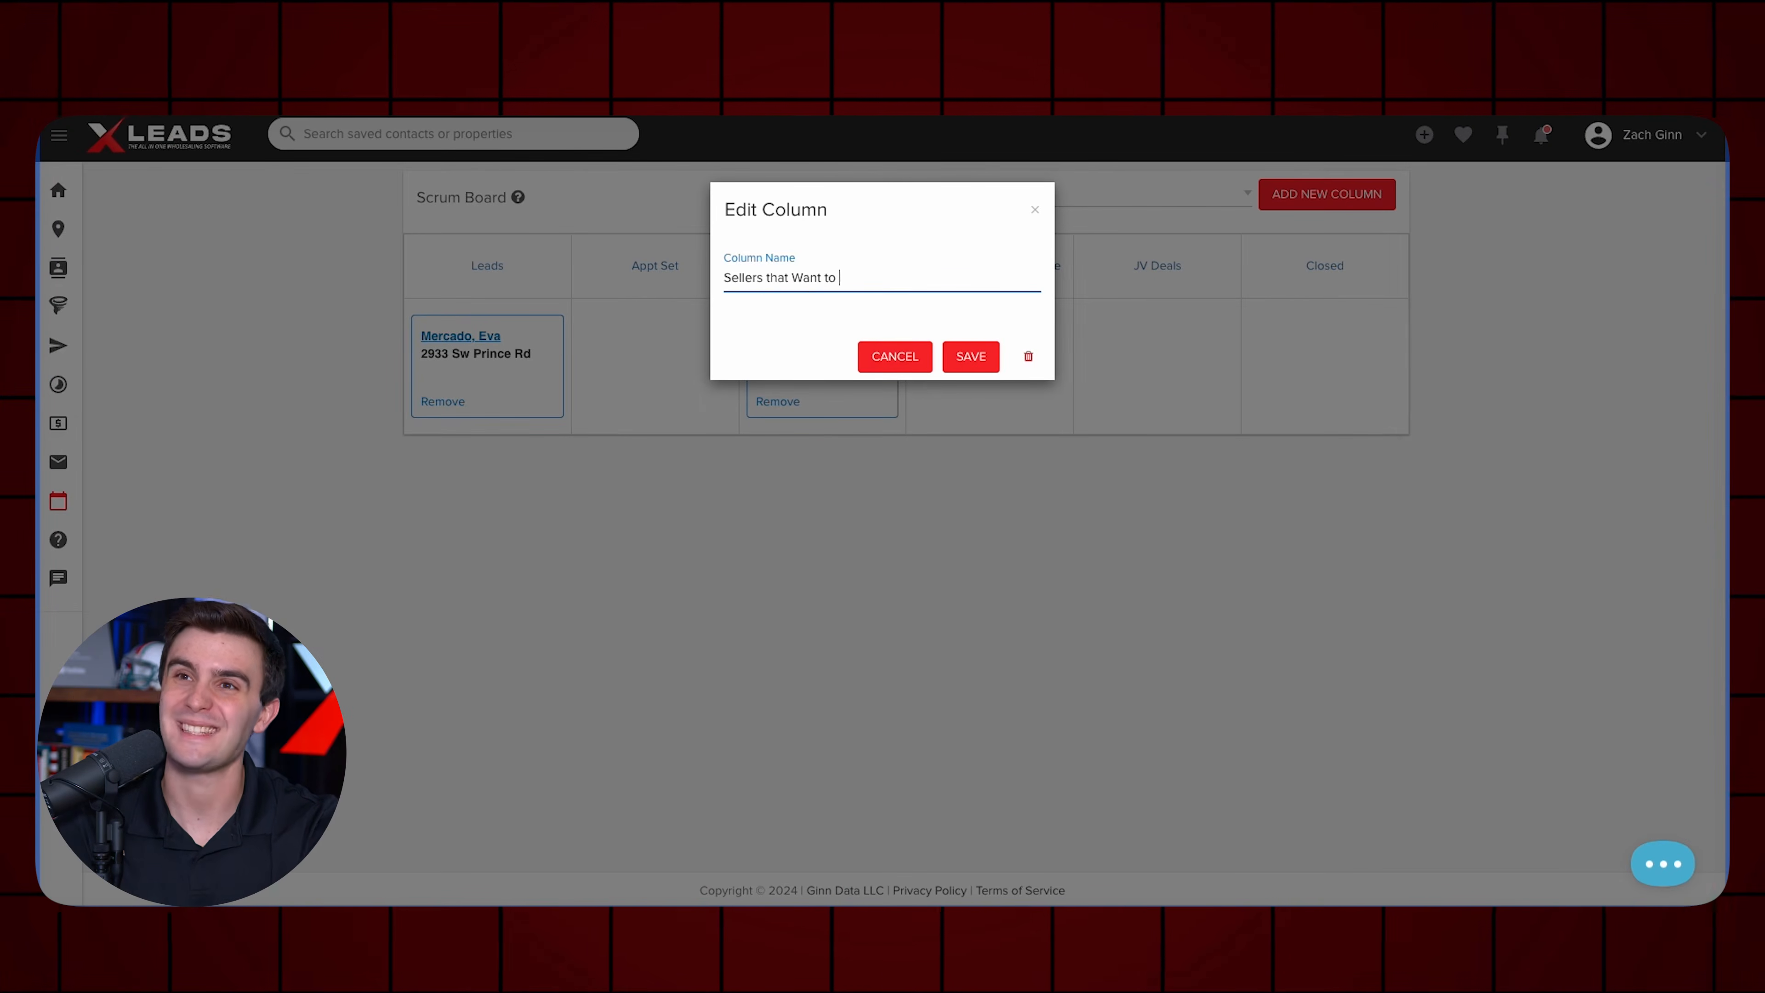
click(972, 358)
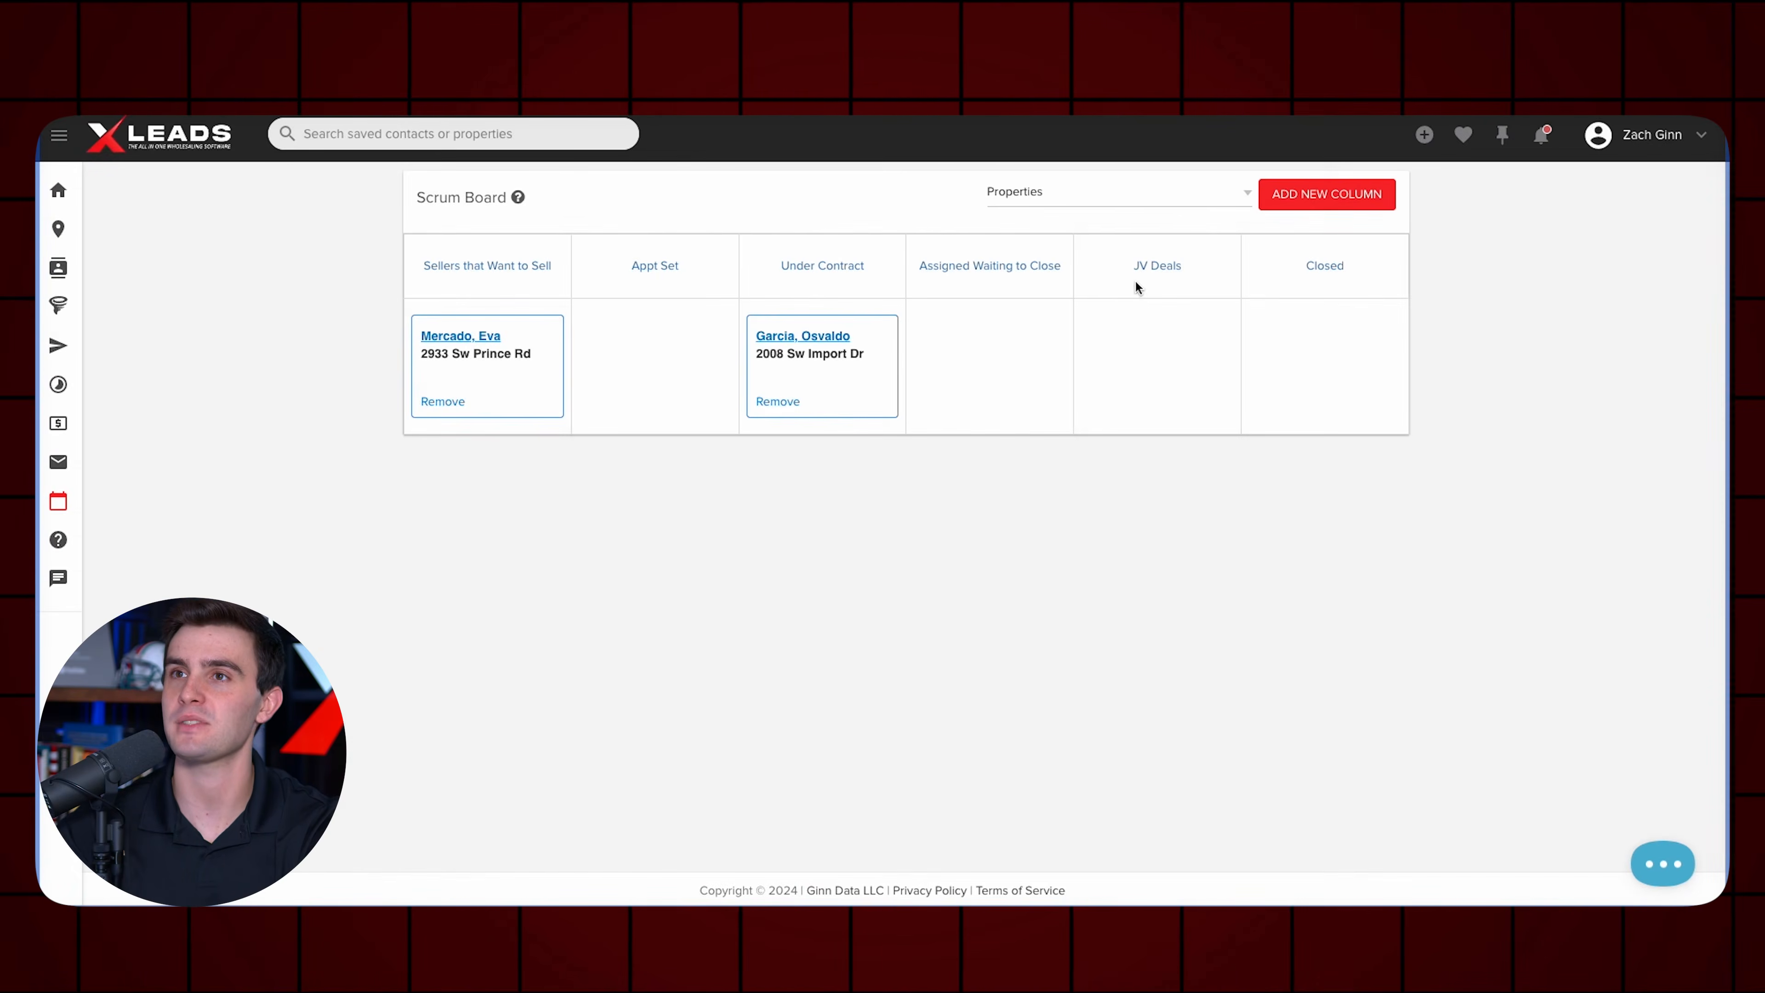
Move the JV Deals column to the first position on the Scrum Board, ahead of Sellers that Want to Sell.
drag(1135, 280, 620, 282)
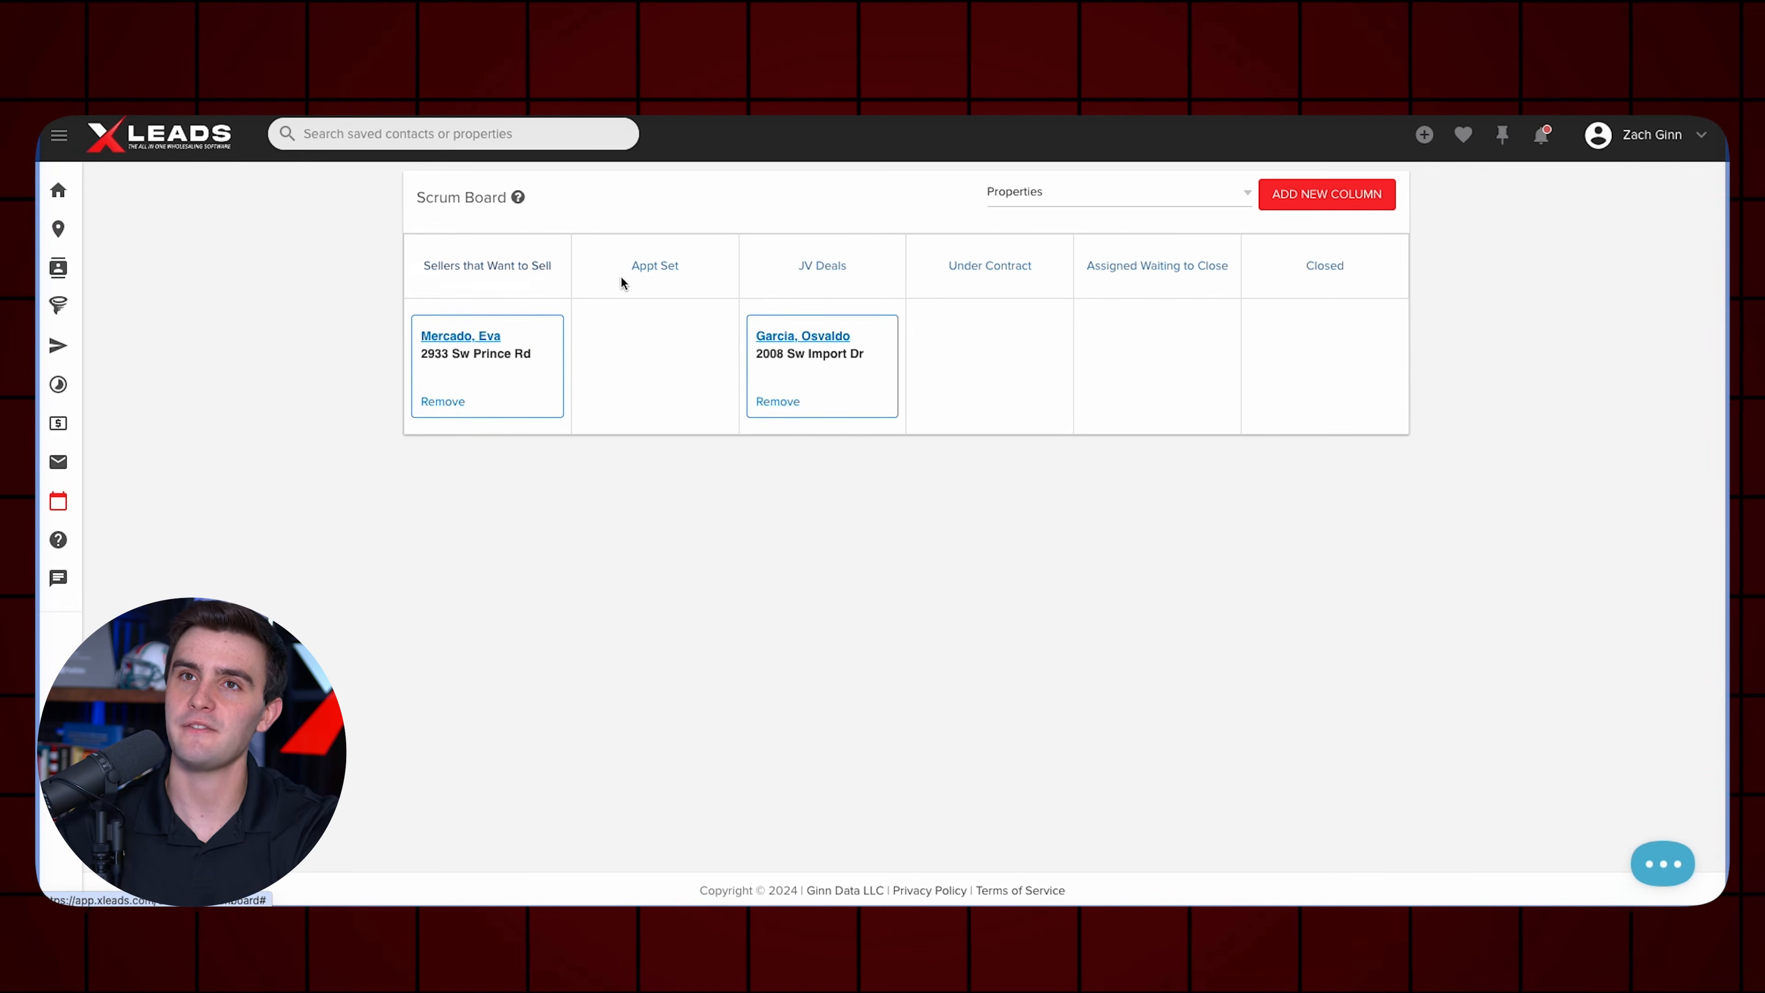
drag(832, 269, 490, 274)
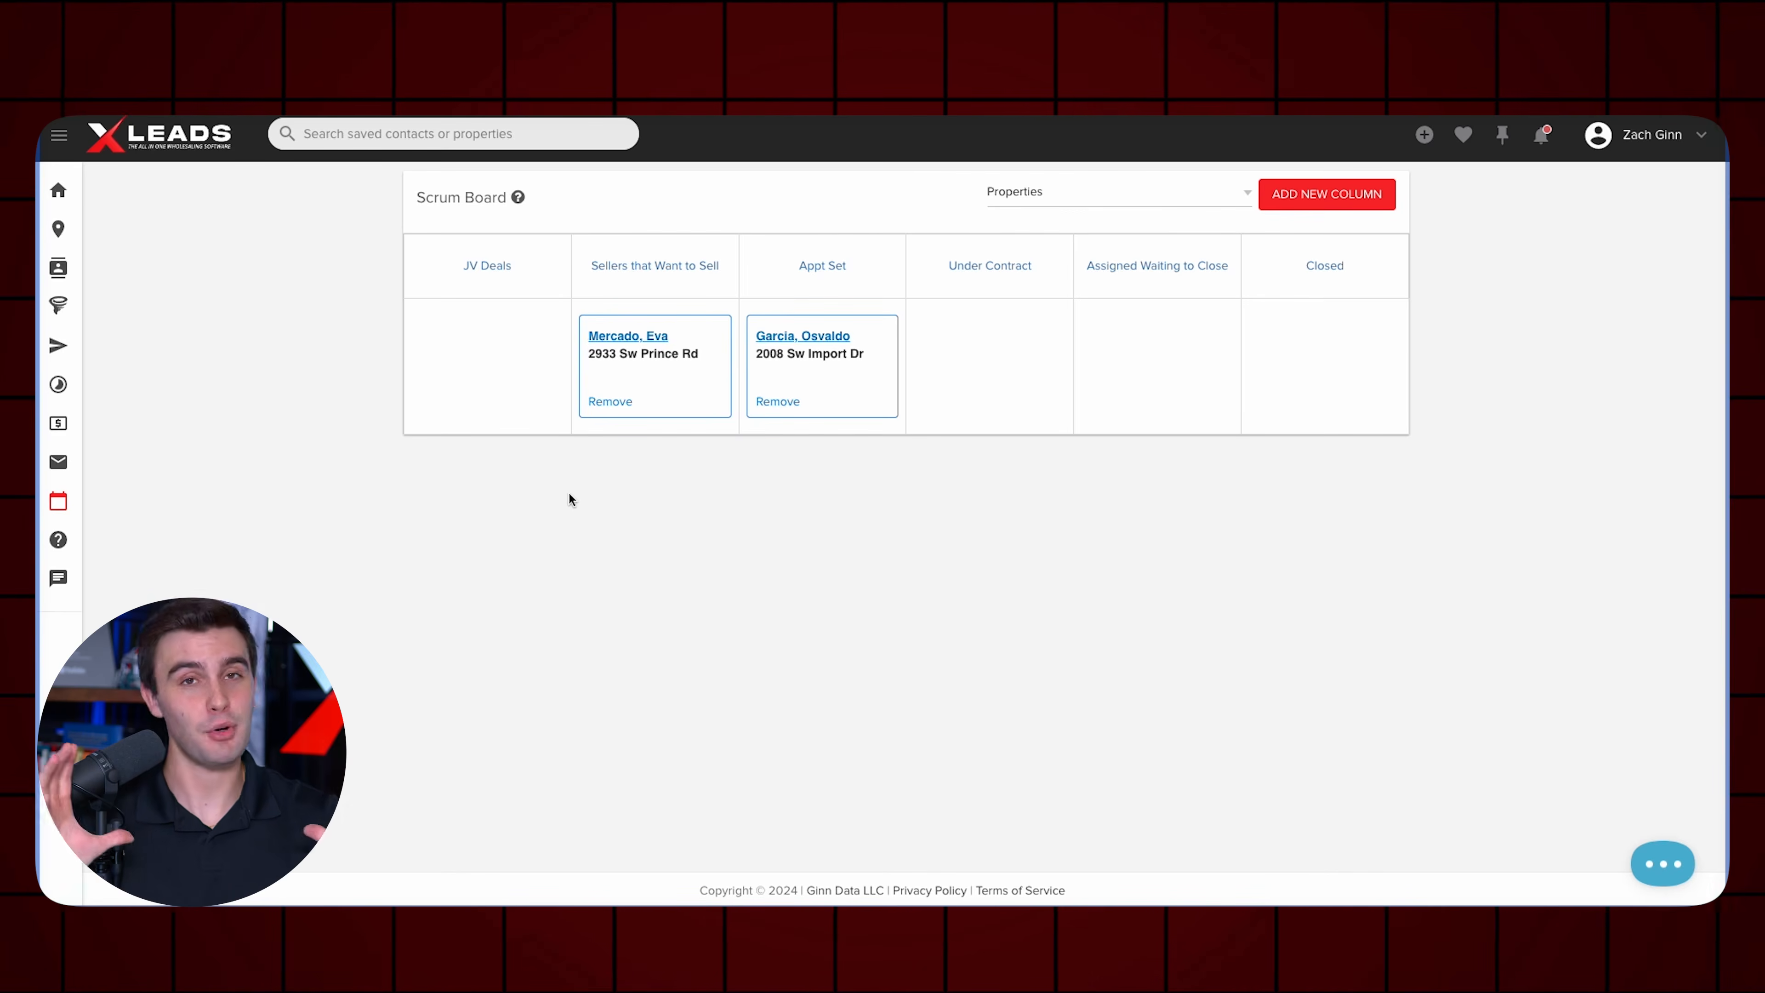
Move the property card from Sellers that Want to Sell to Under Contract and open its property record.
click(629, 336)
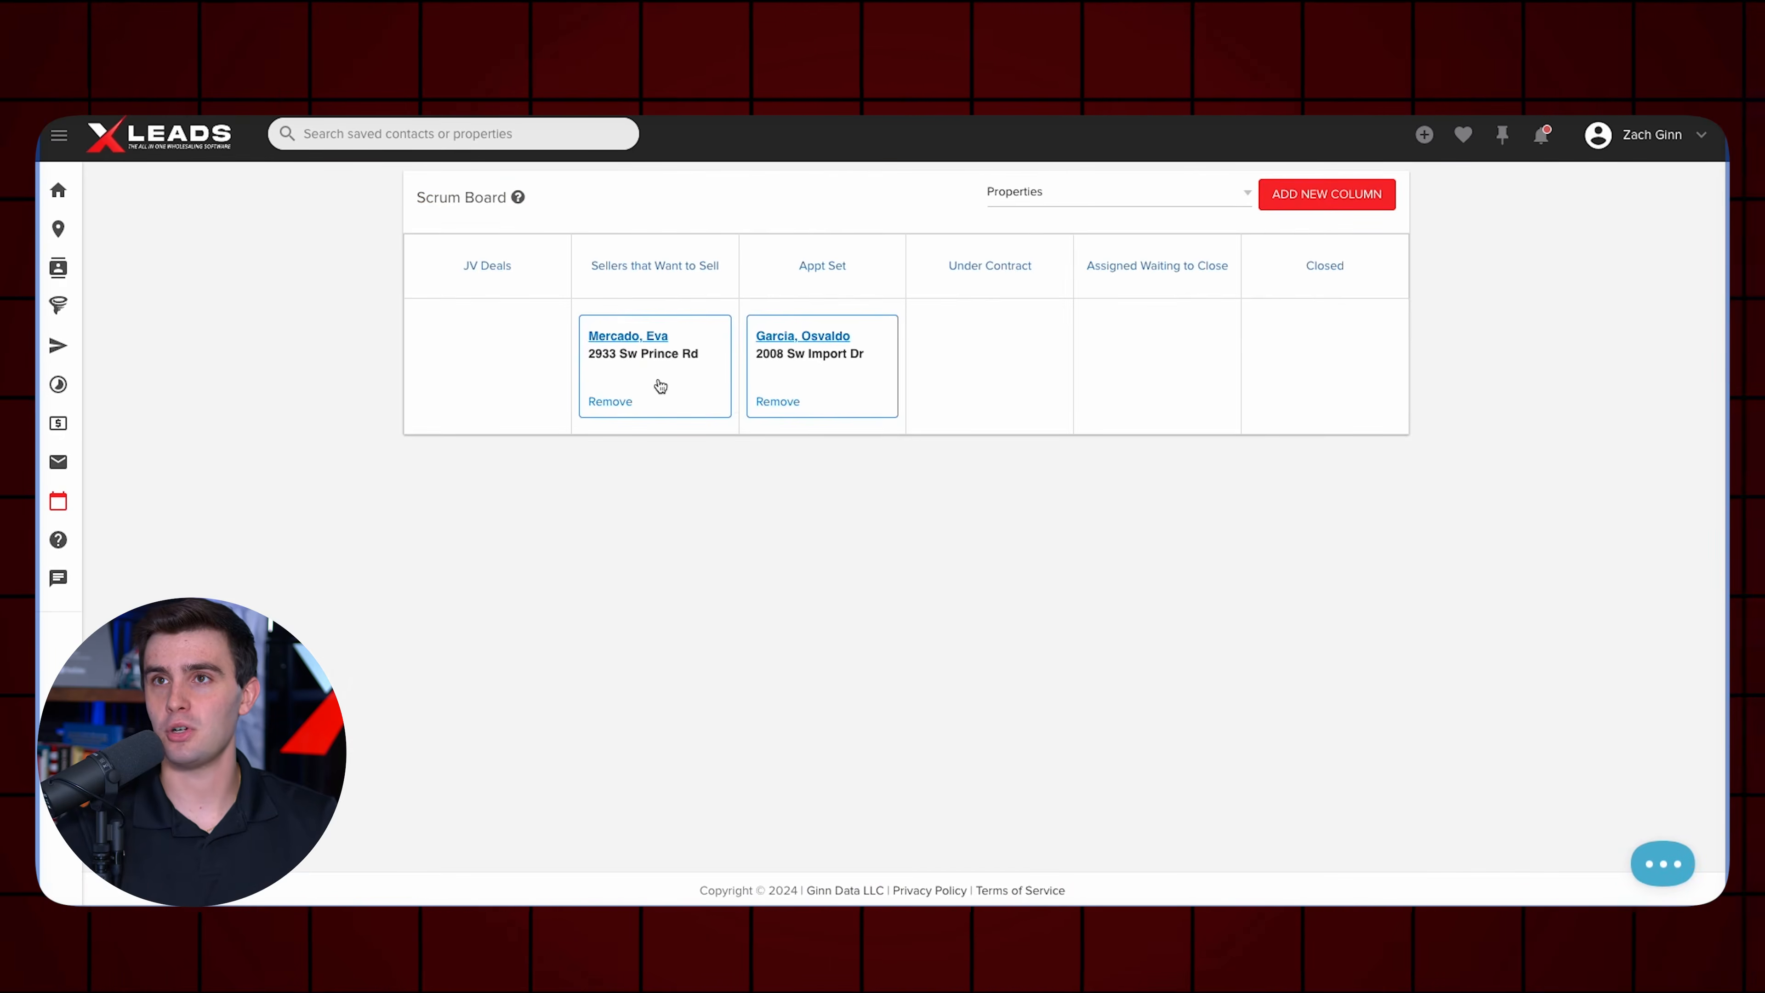
drag(660, 386, 967, 385)
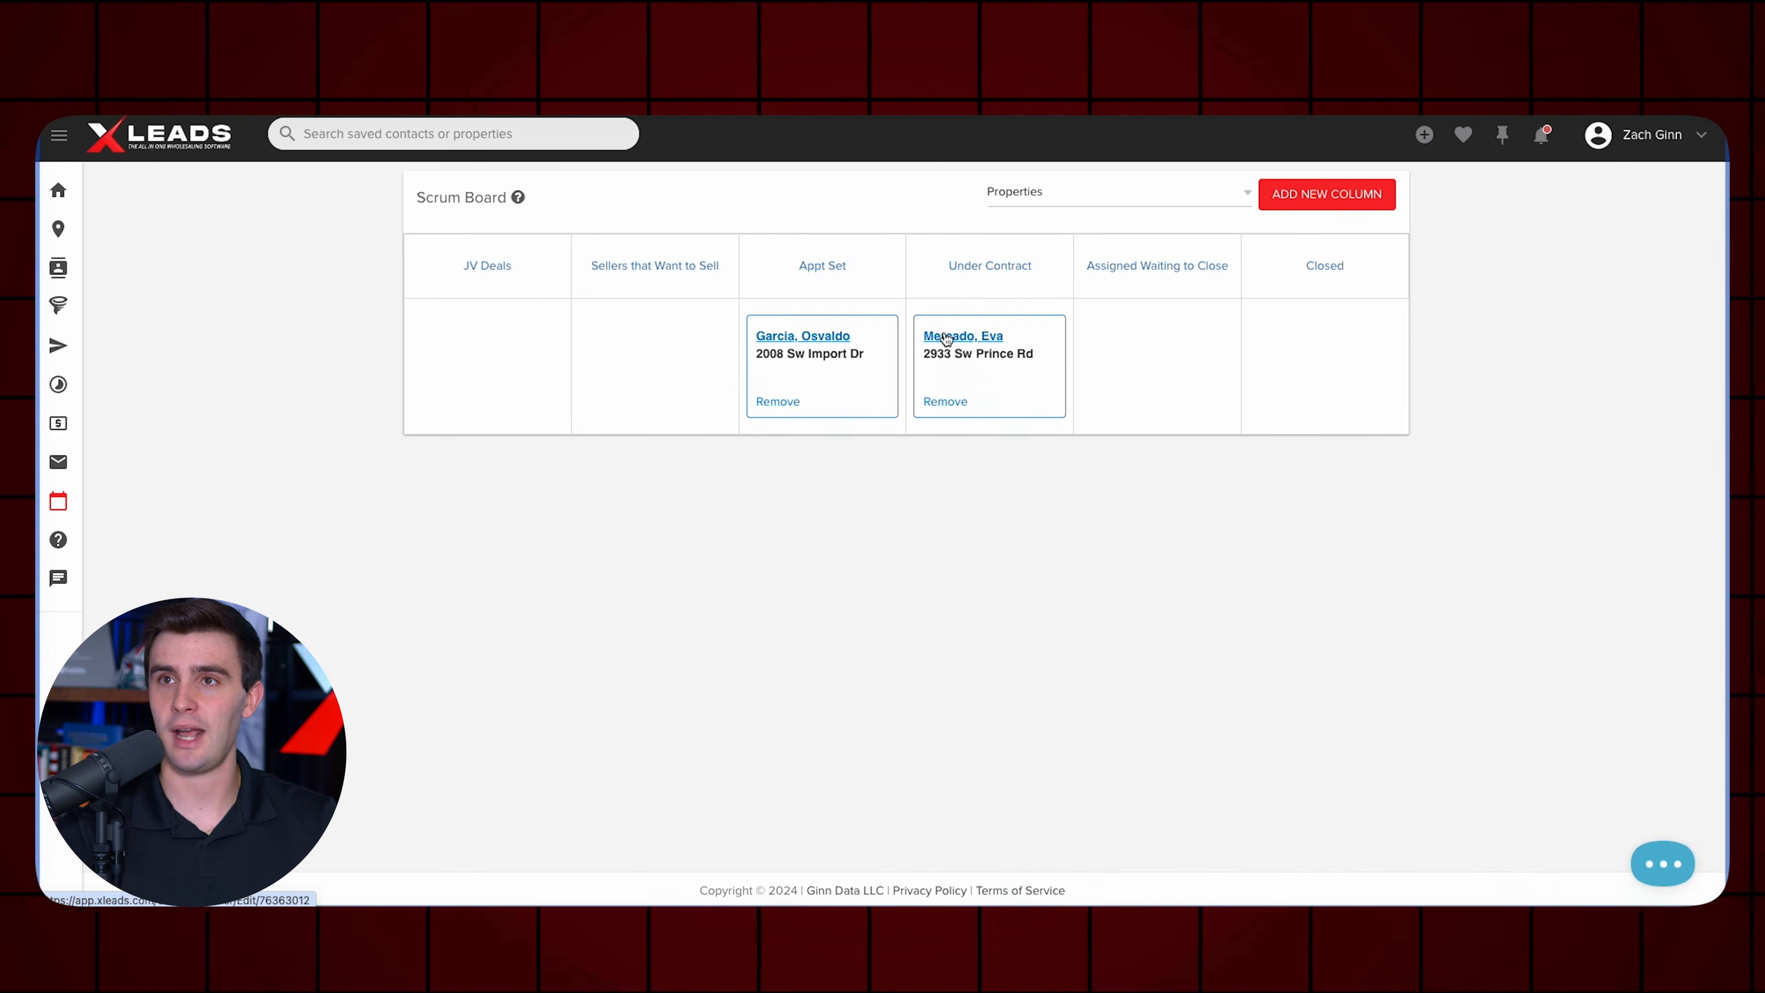
click(946, 338)
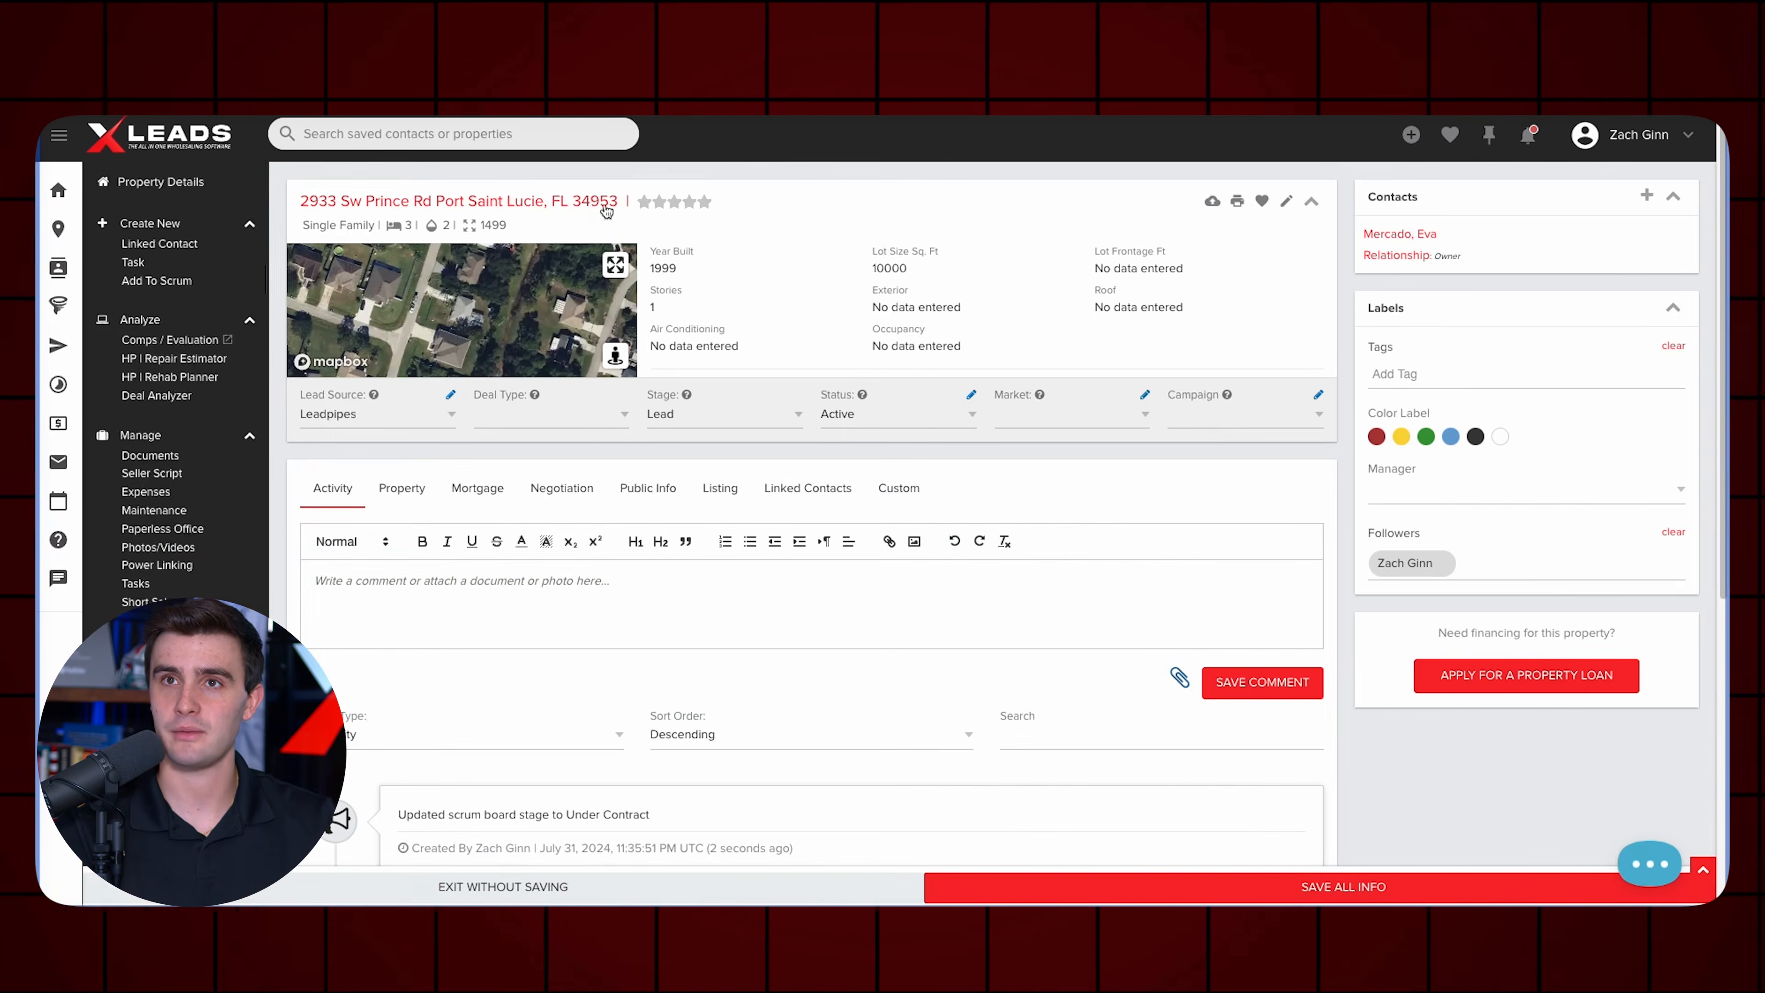
Open the Leadpipes investor leads search and rerun the recent search for ZIP code 34953.
click(122, 351)
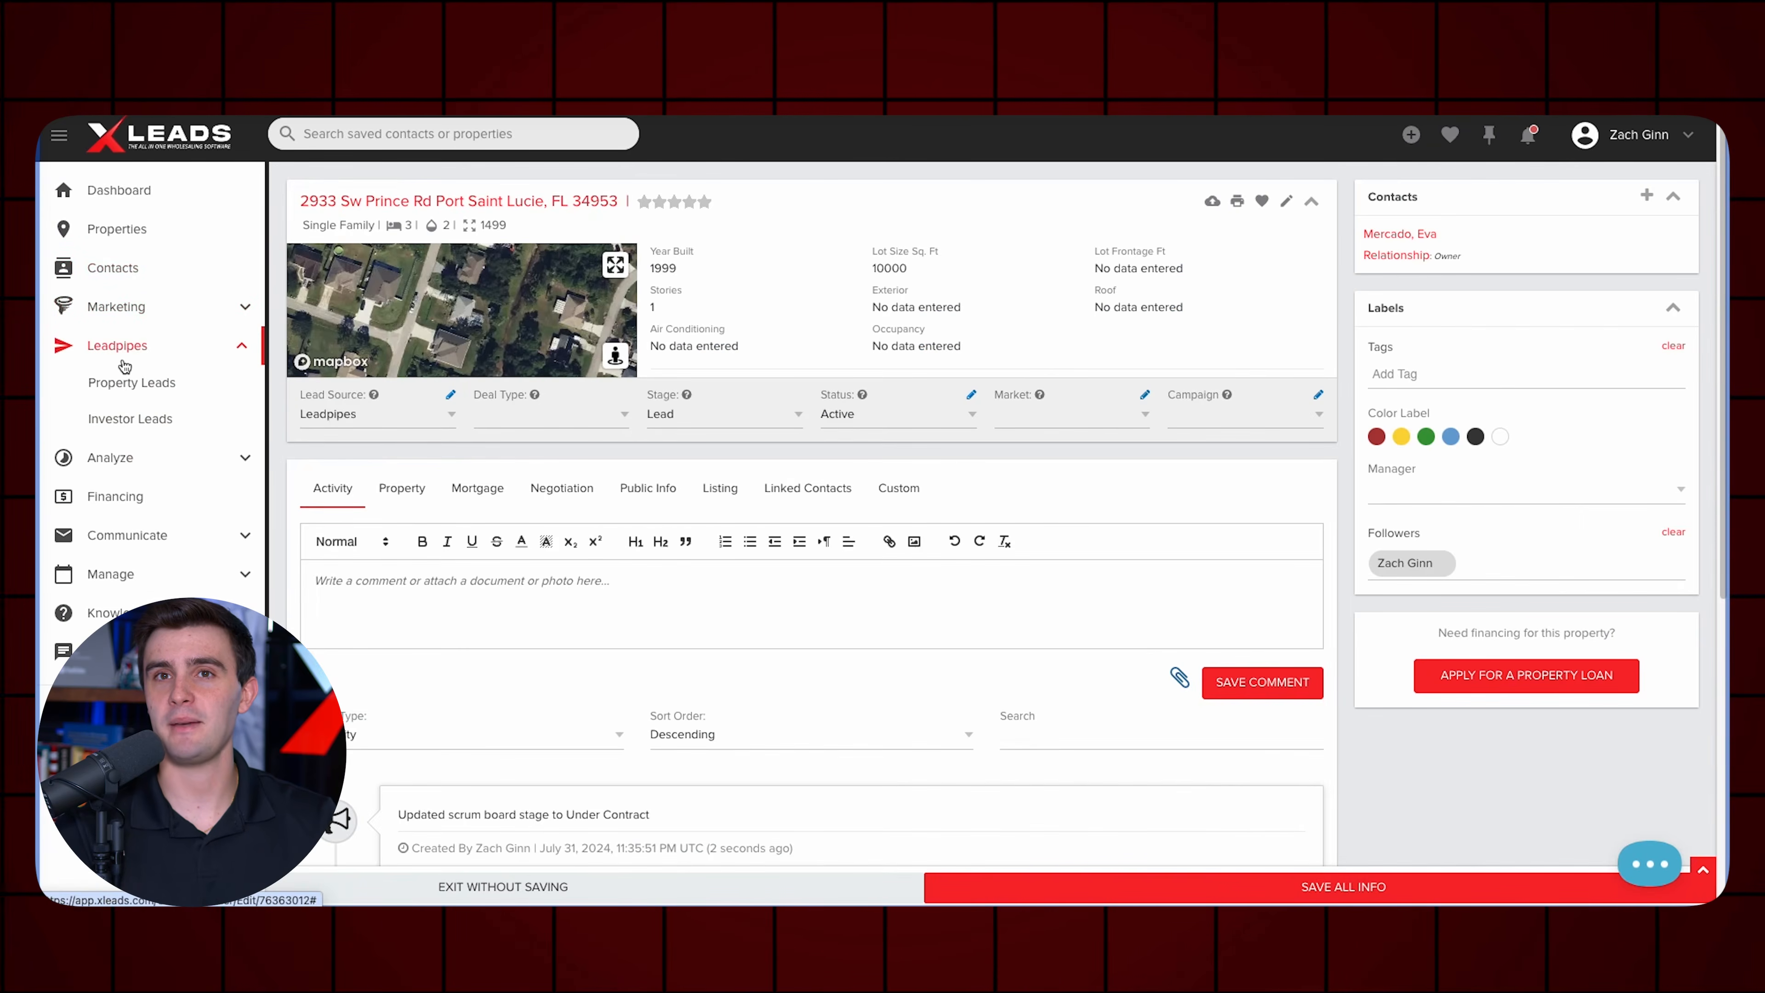
click(132, 418)
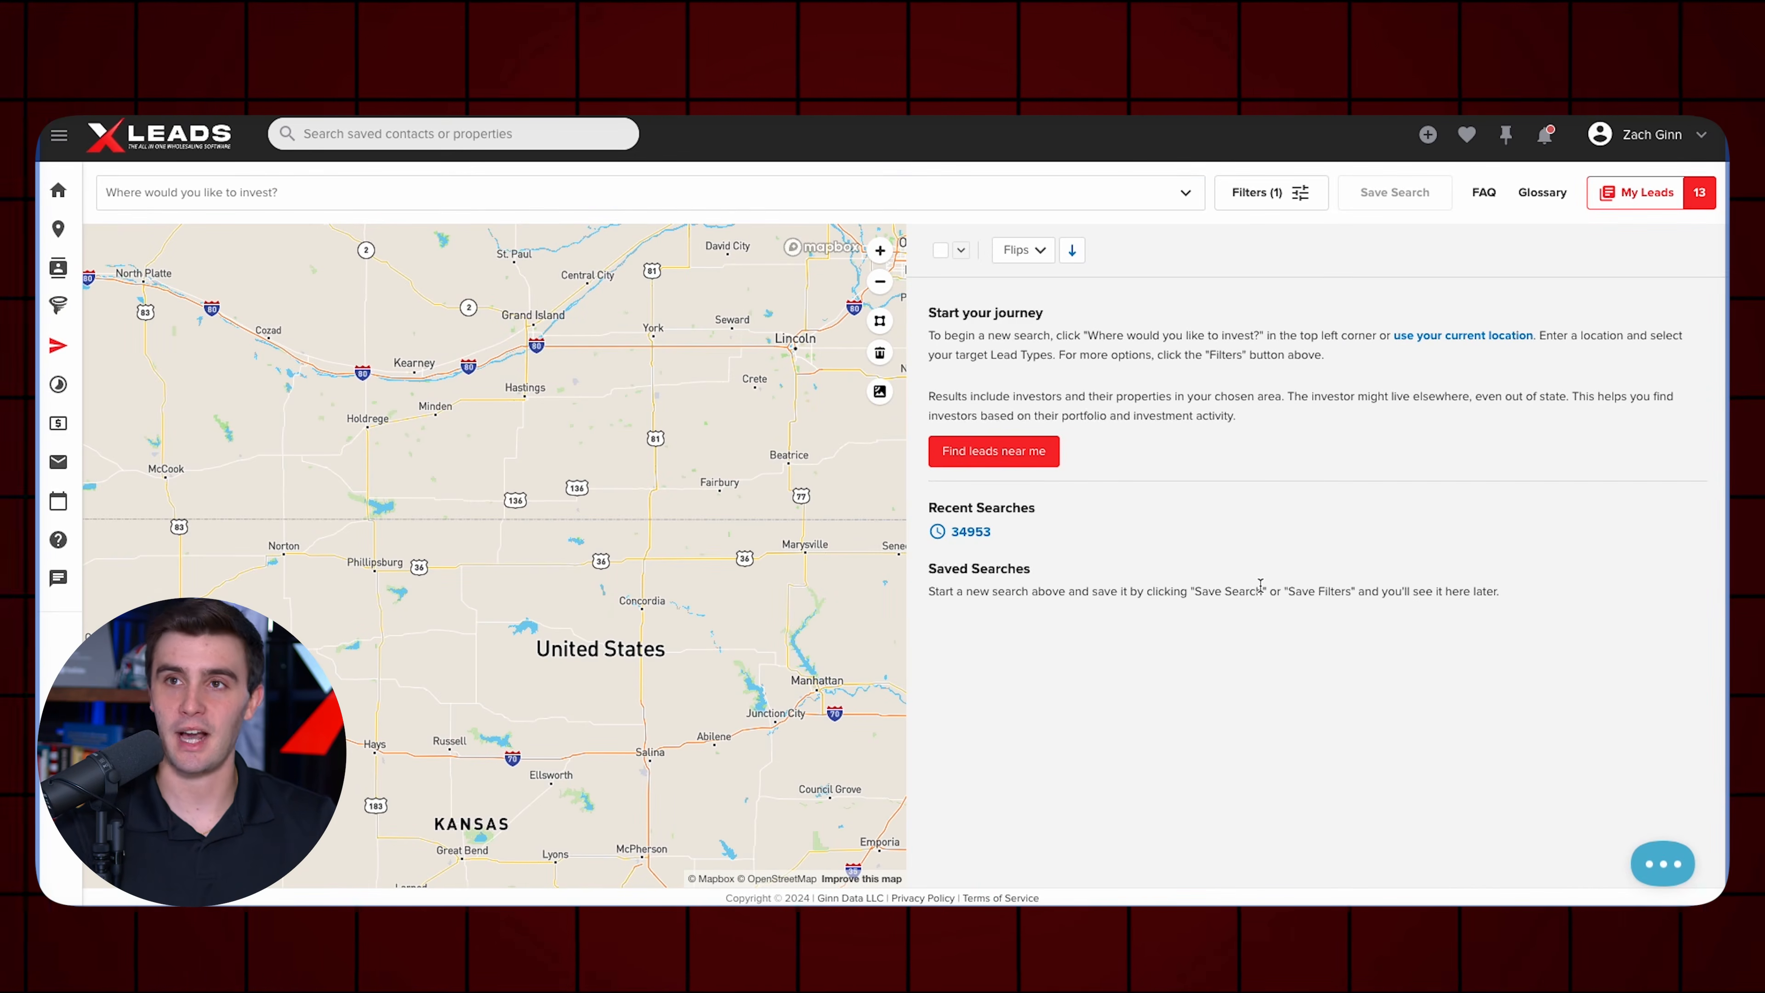
click(958, 530)
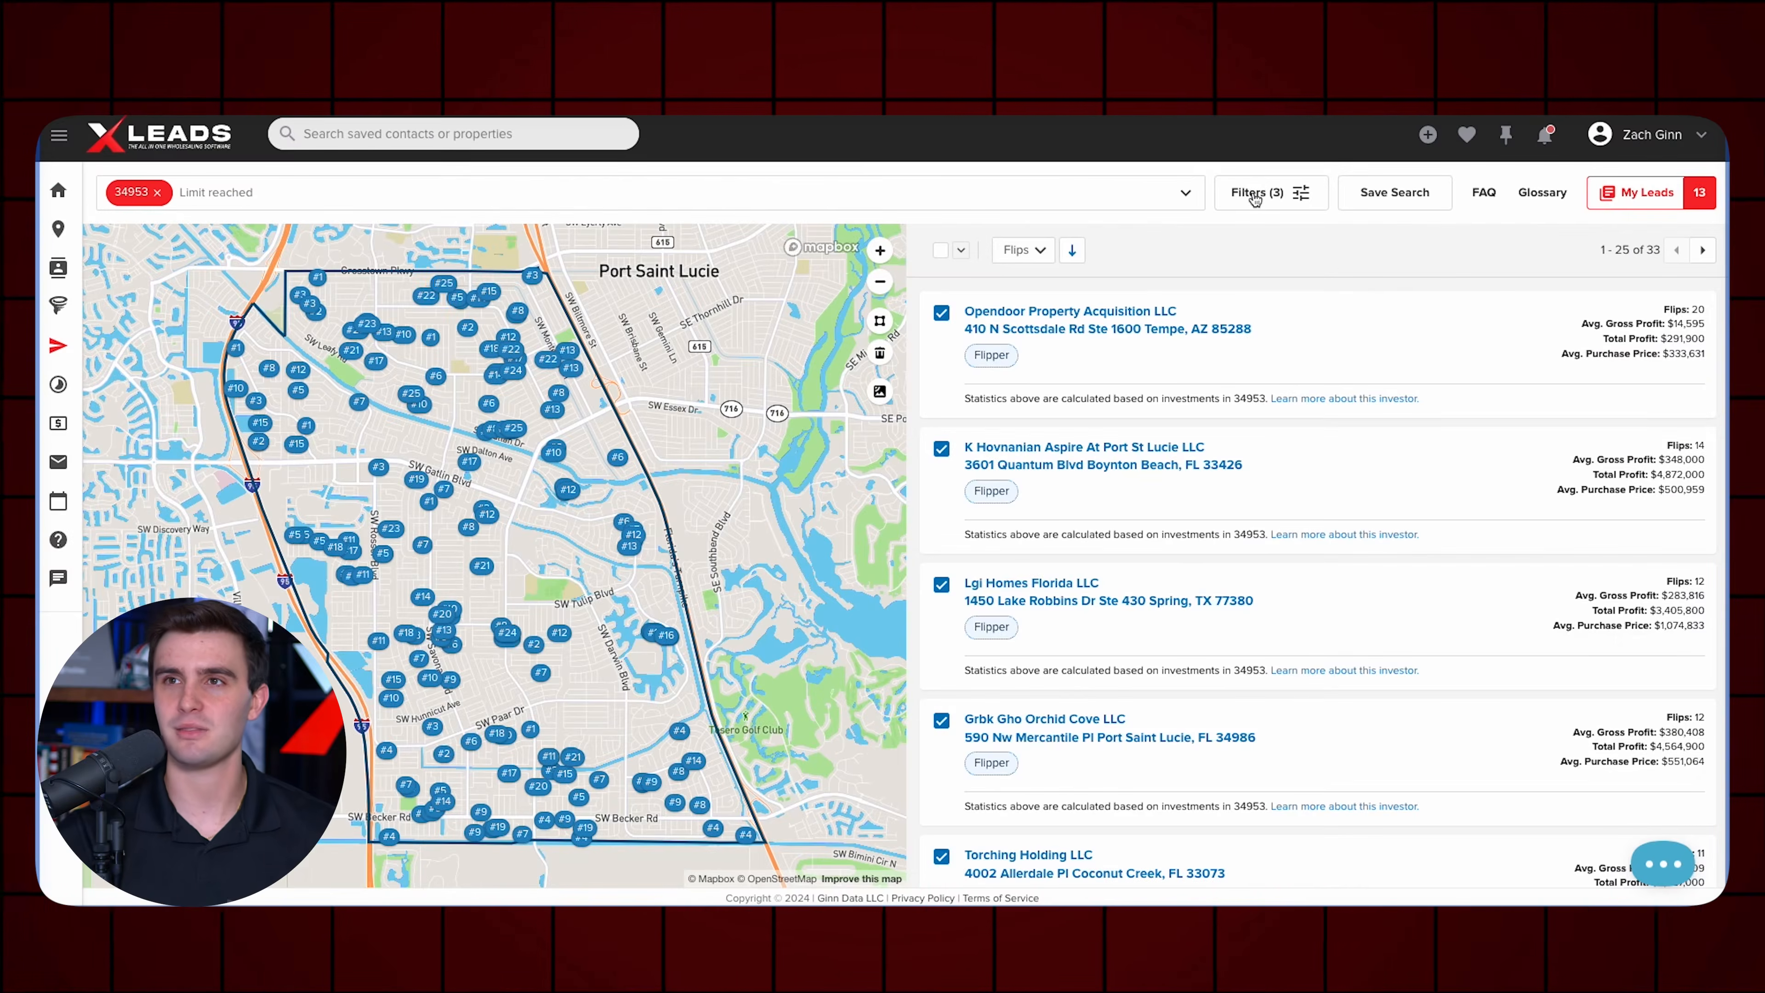
Filter the investors to a maximum of 40 flipped properties and a flipped timeframe of 1 year, and show the results.
click(1255, 200)
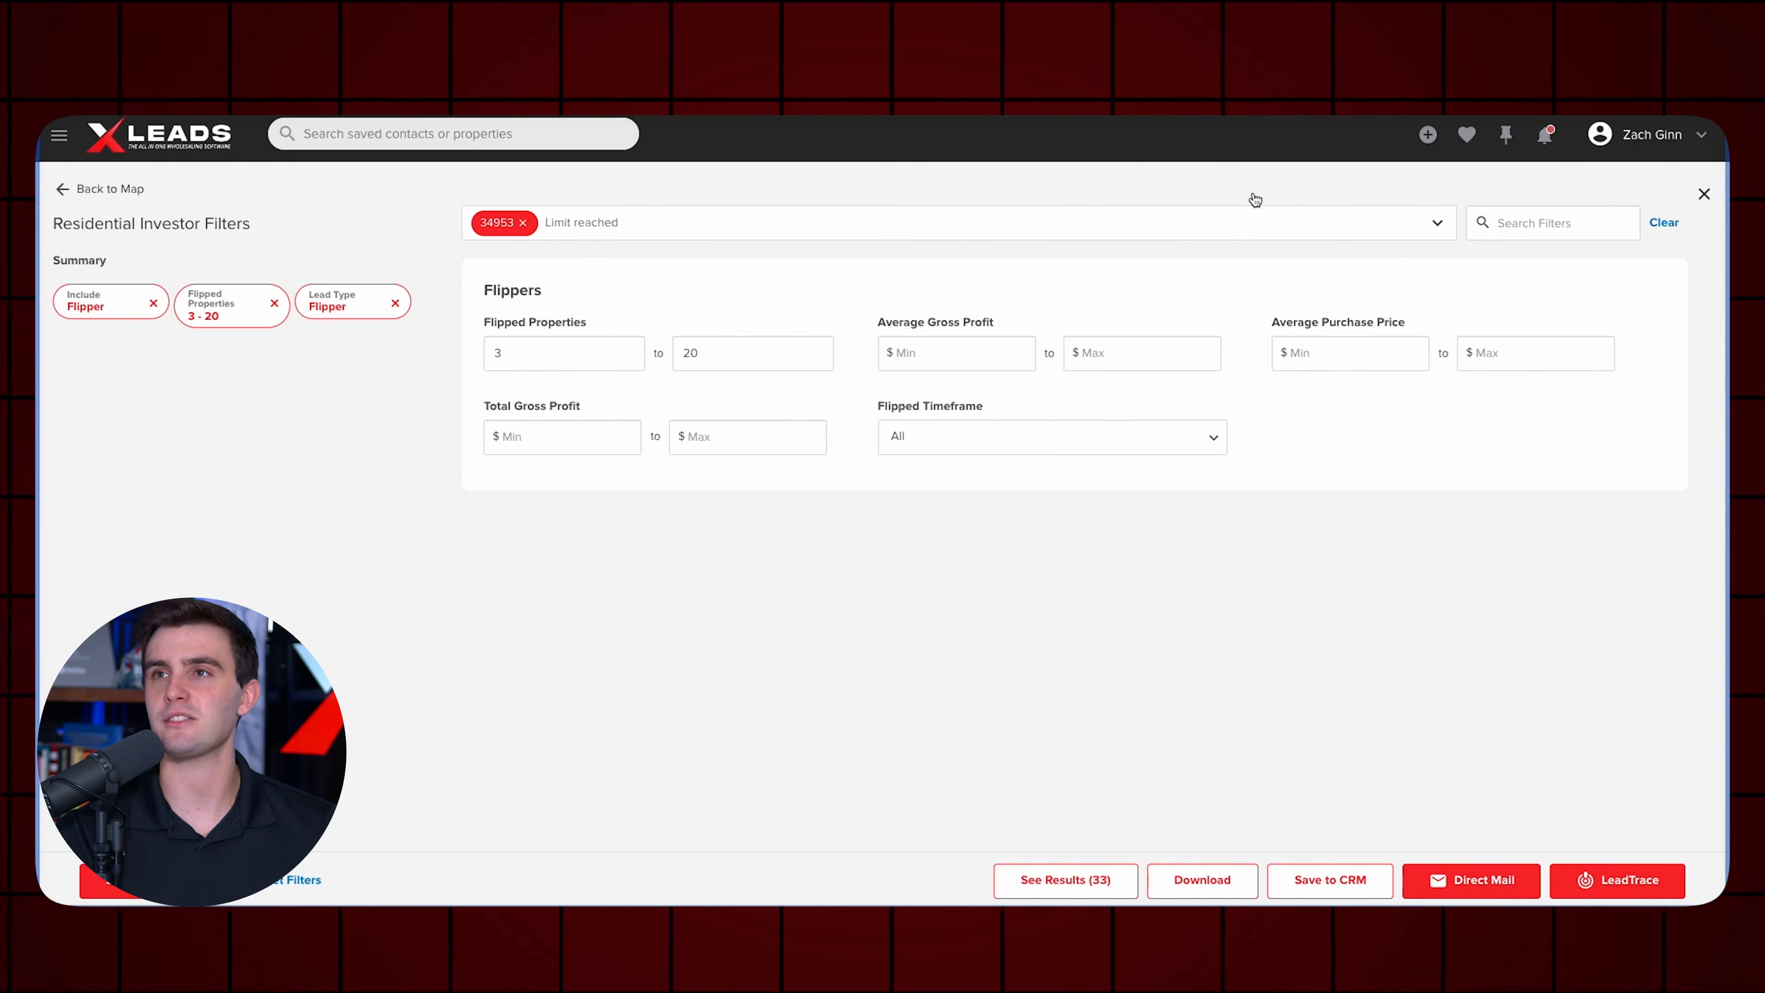
click(715, 352)
key(BackSpace)
key(BackSpace)
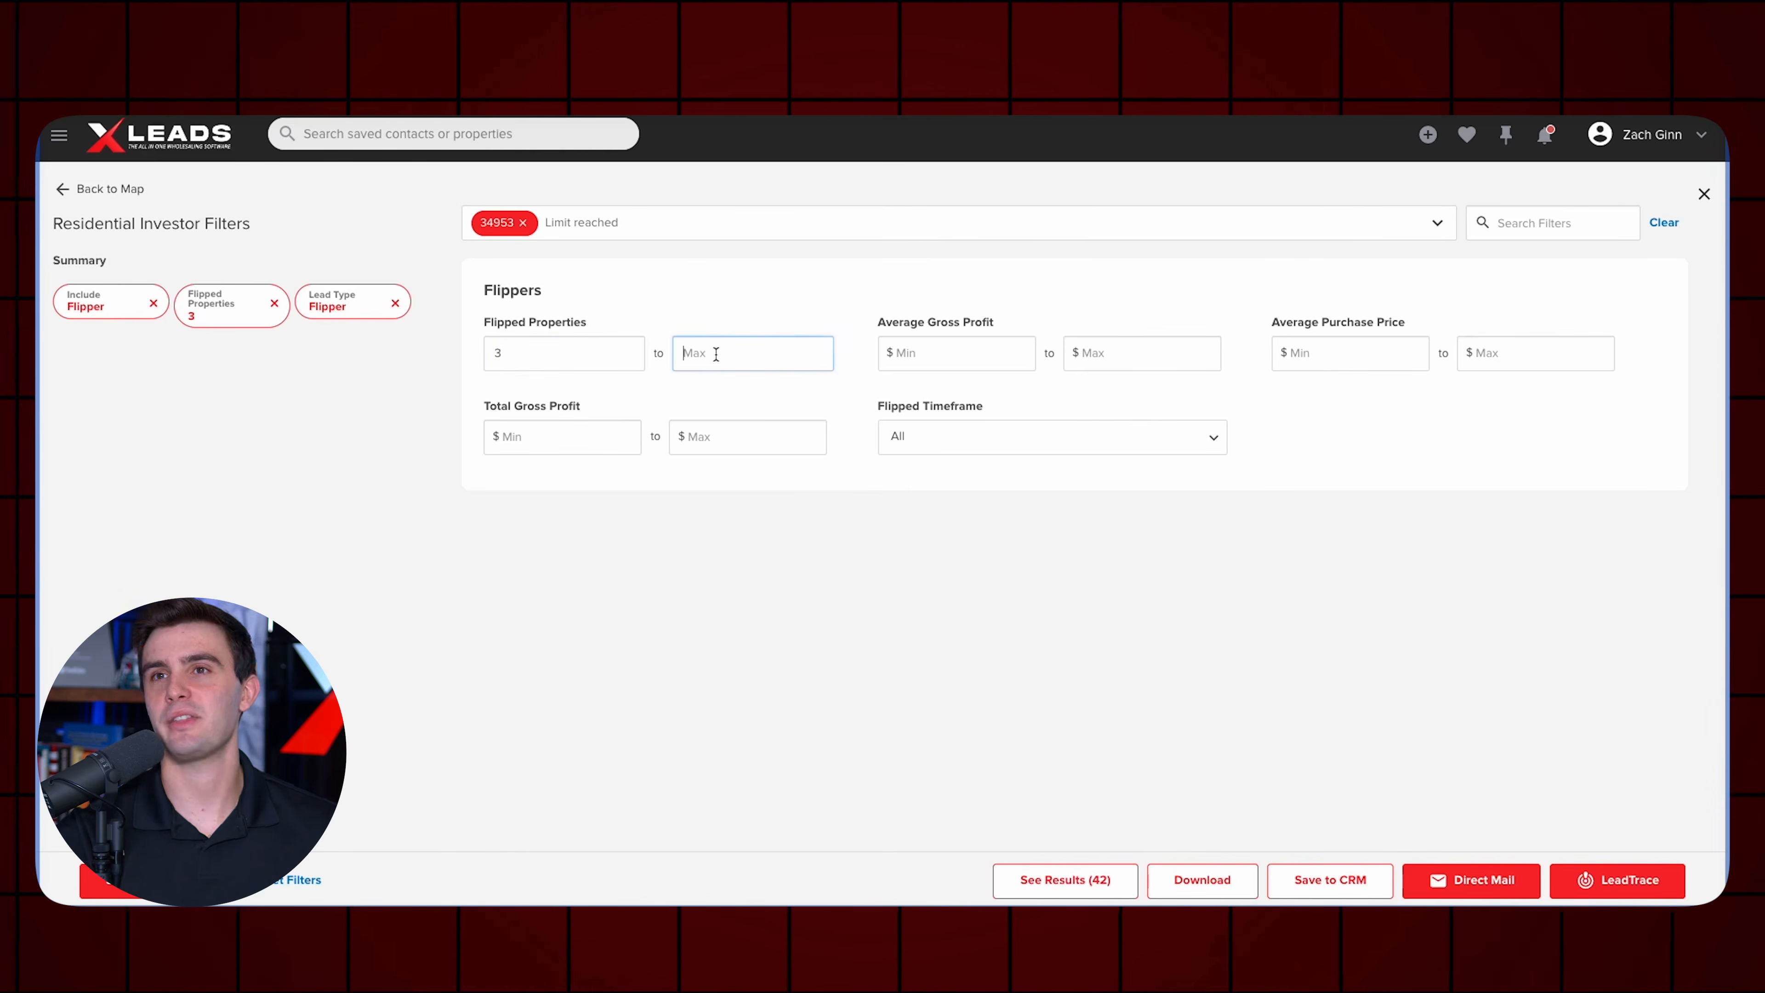
text(40)
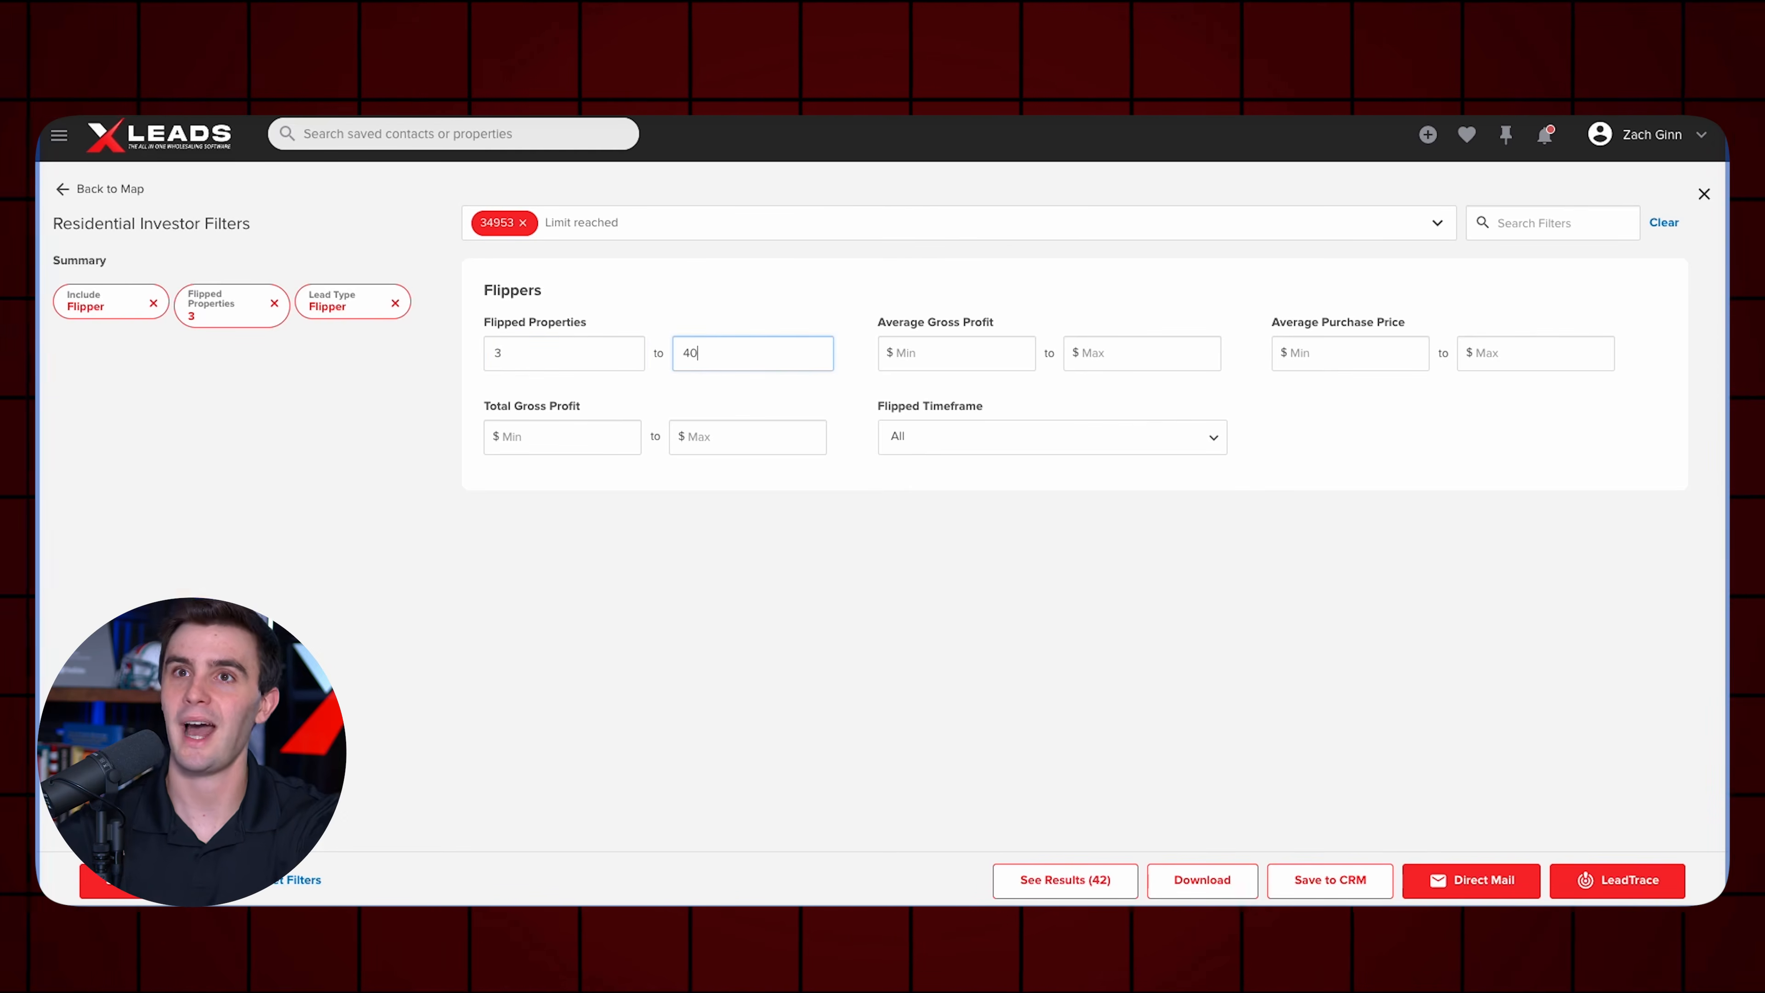
click(998, 447)
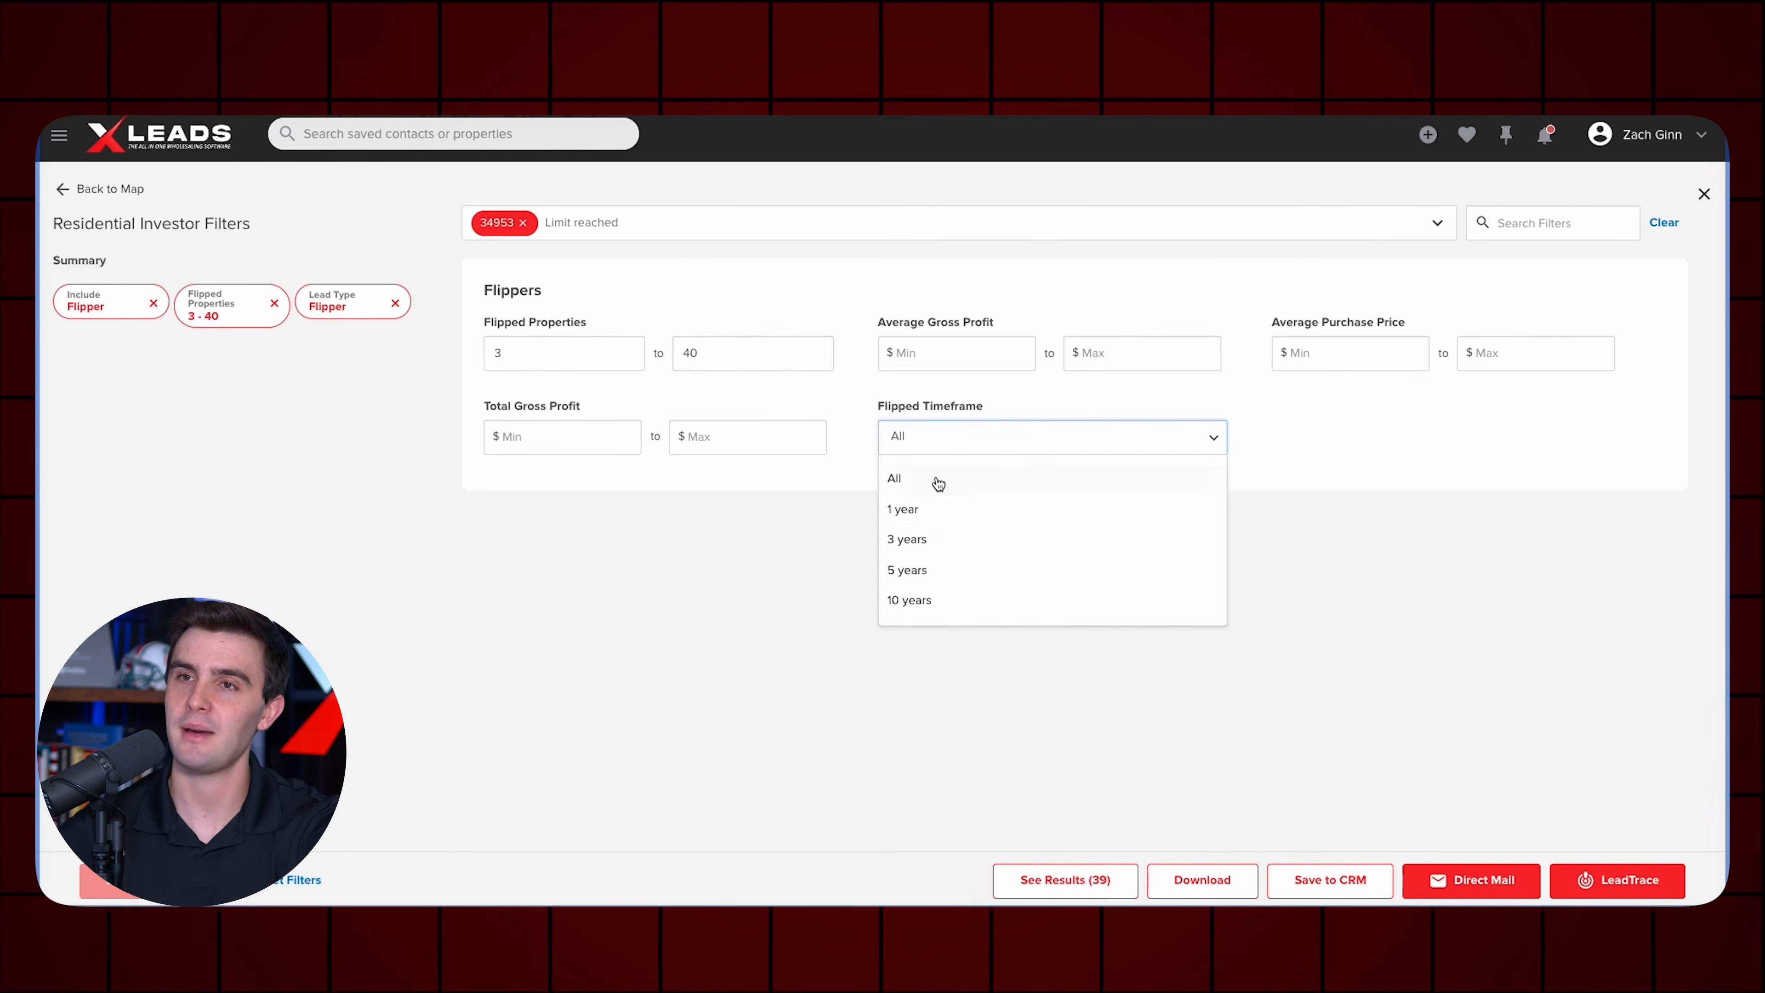
click(919, 513)
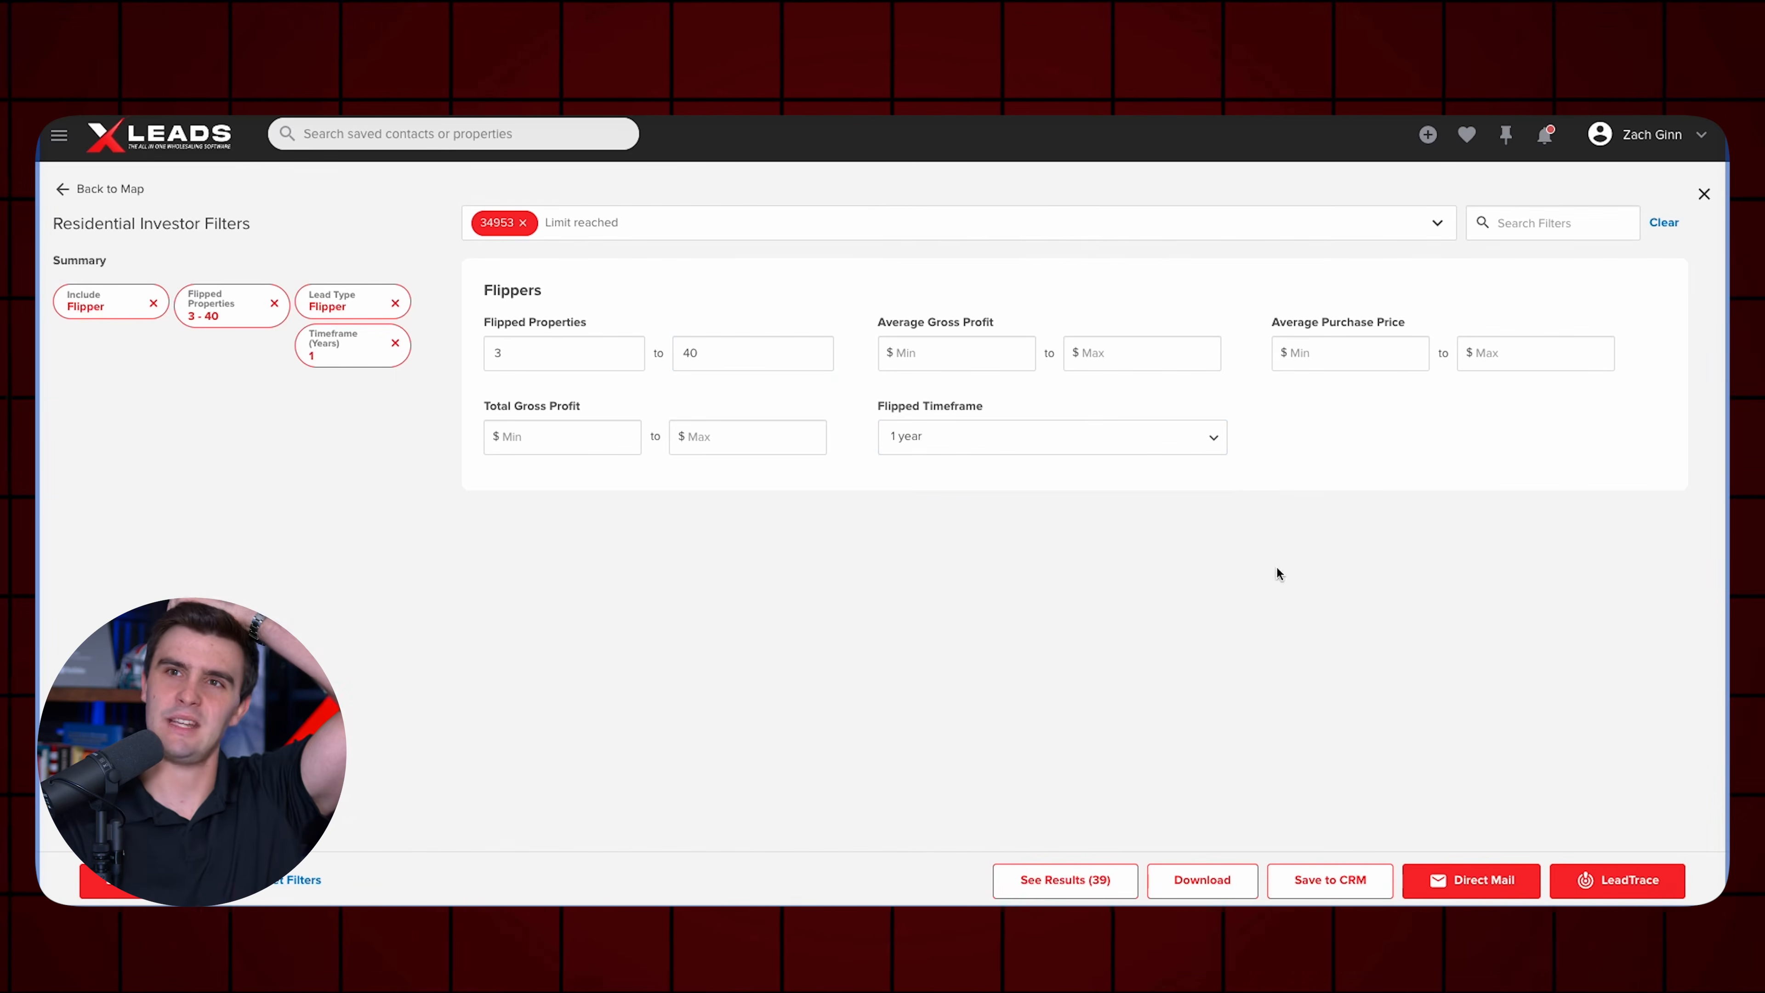
click(1042, 880)
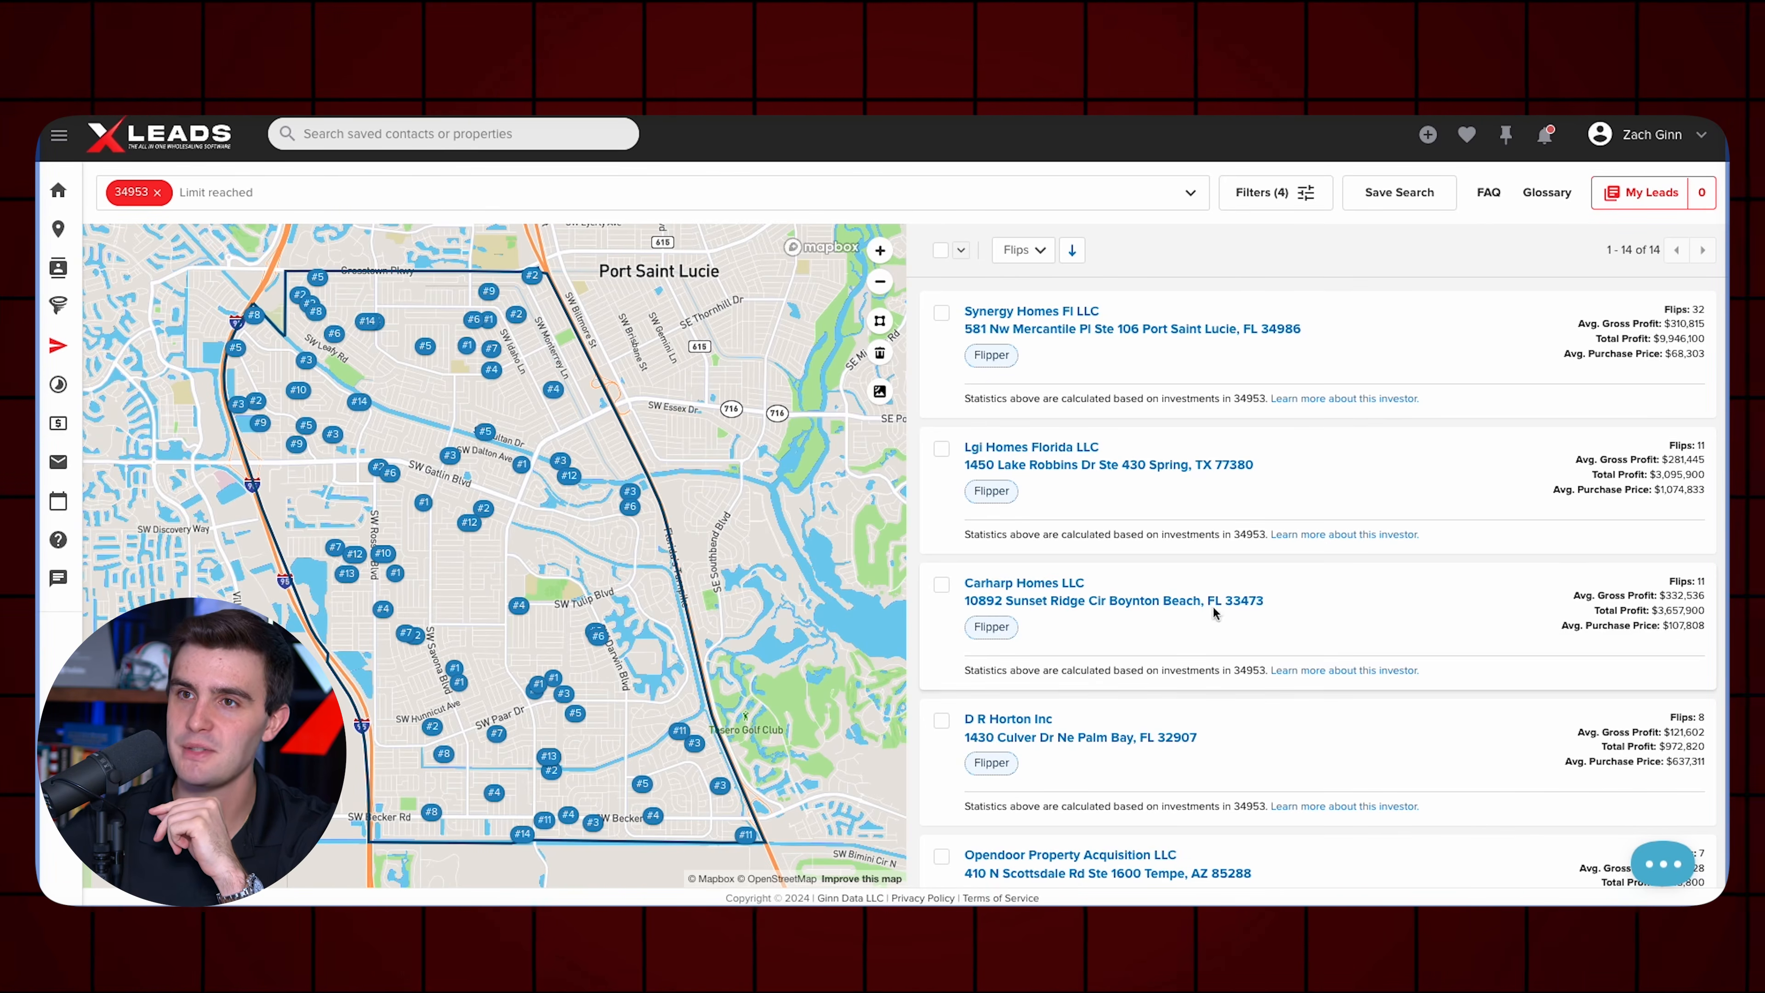
Add the investors Slalani LLC and Grbk Gho Orchid Cove LLC from the results to My Leads.
scroll(1159, 749, down, 10)
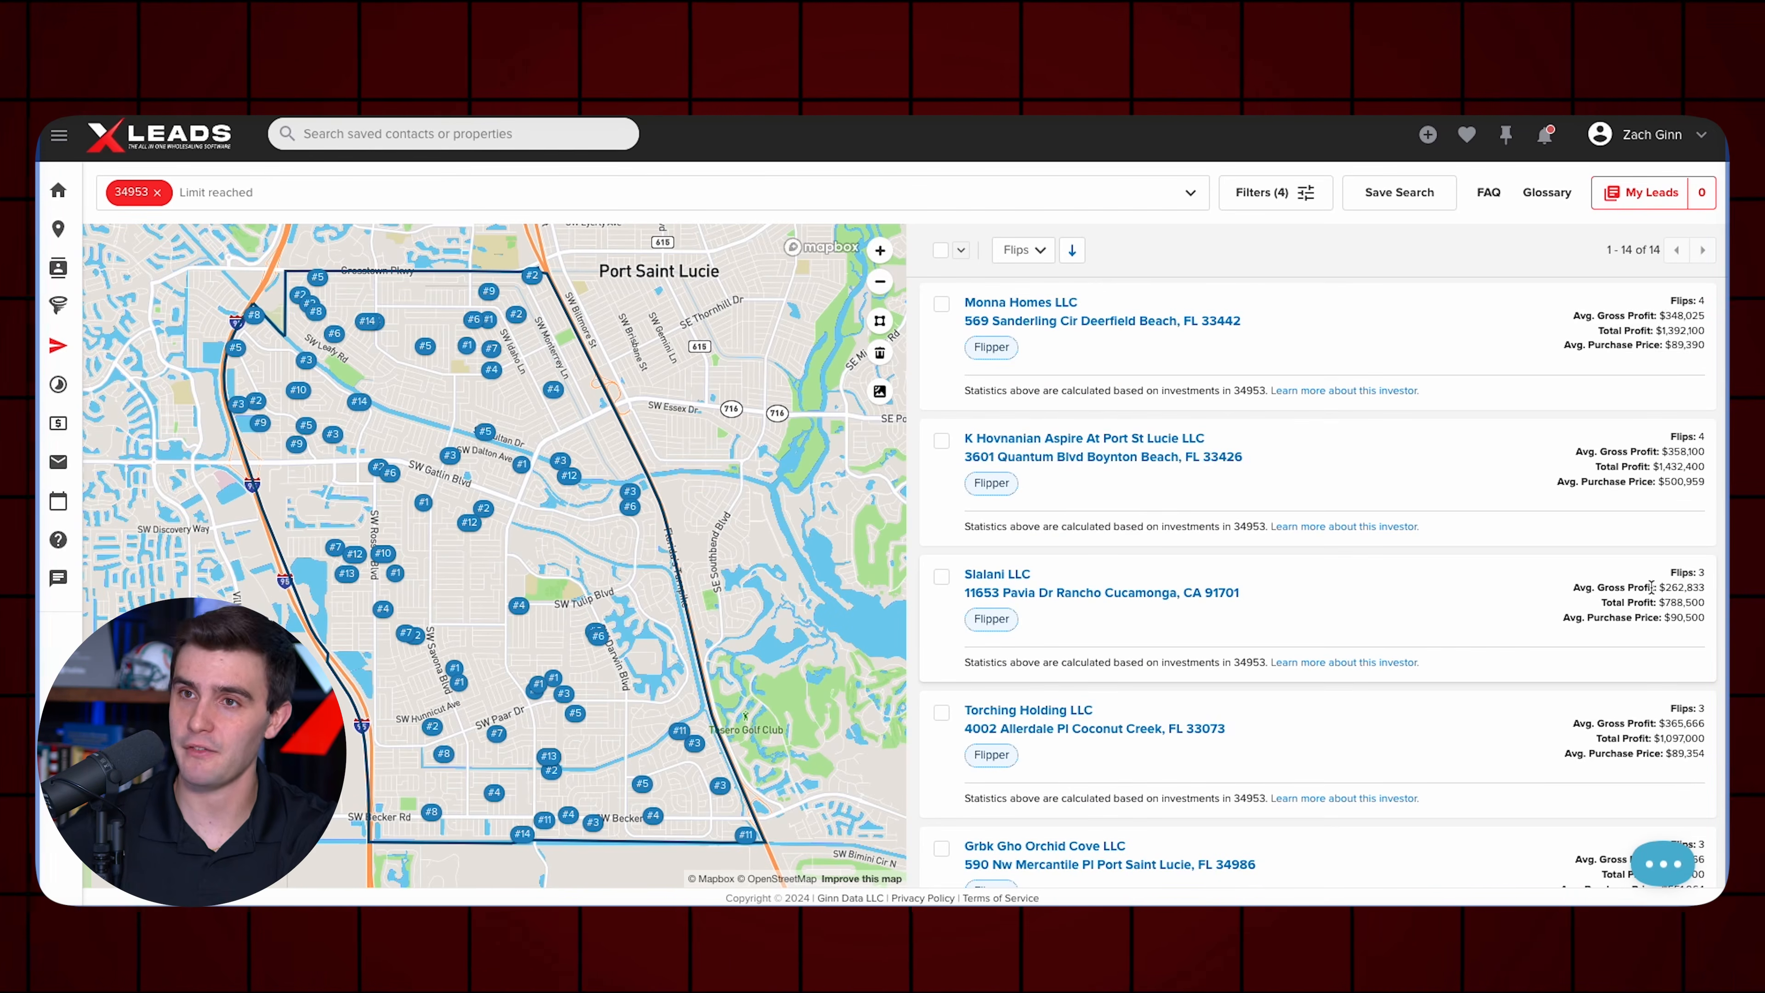
click(942, 574)
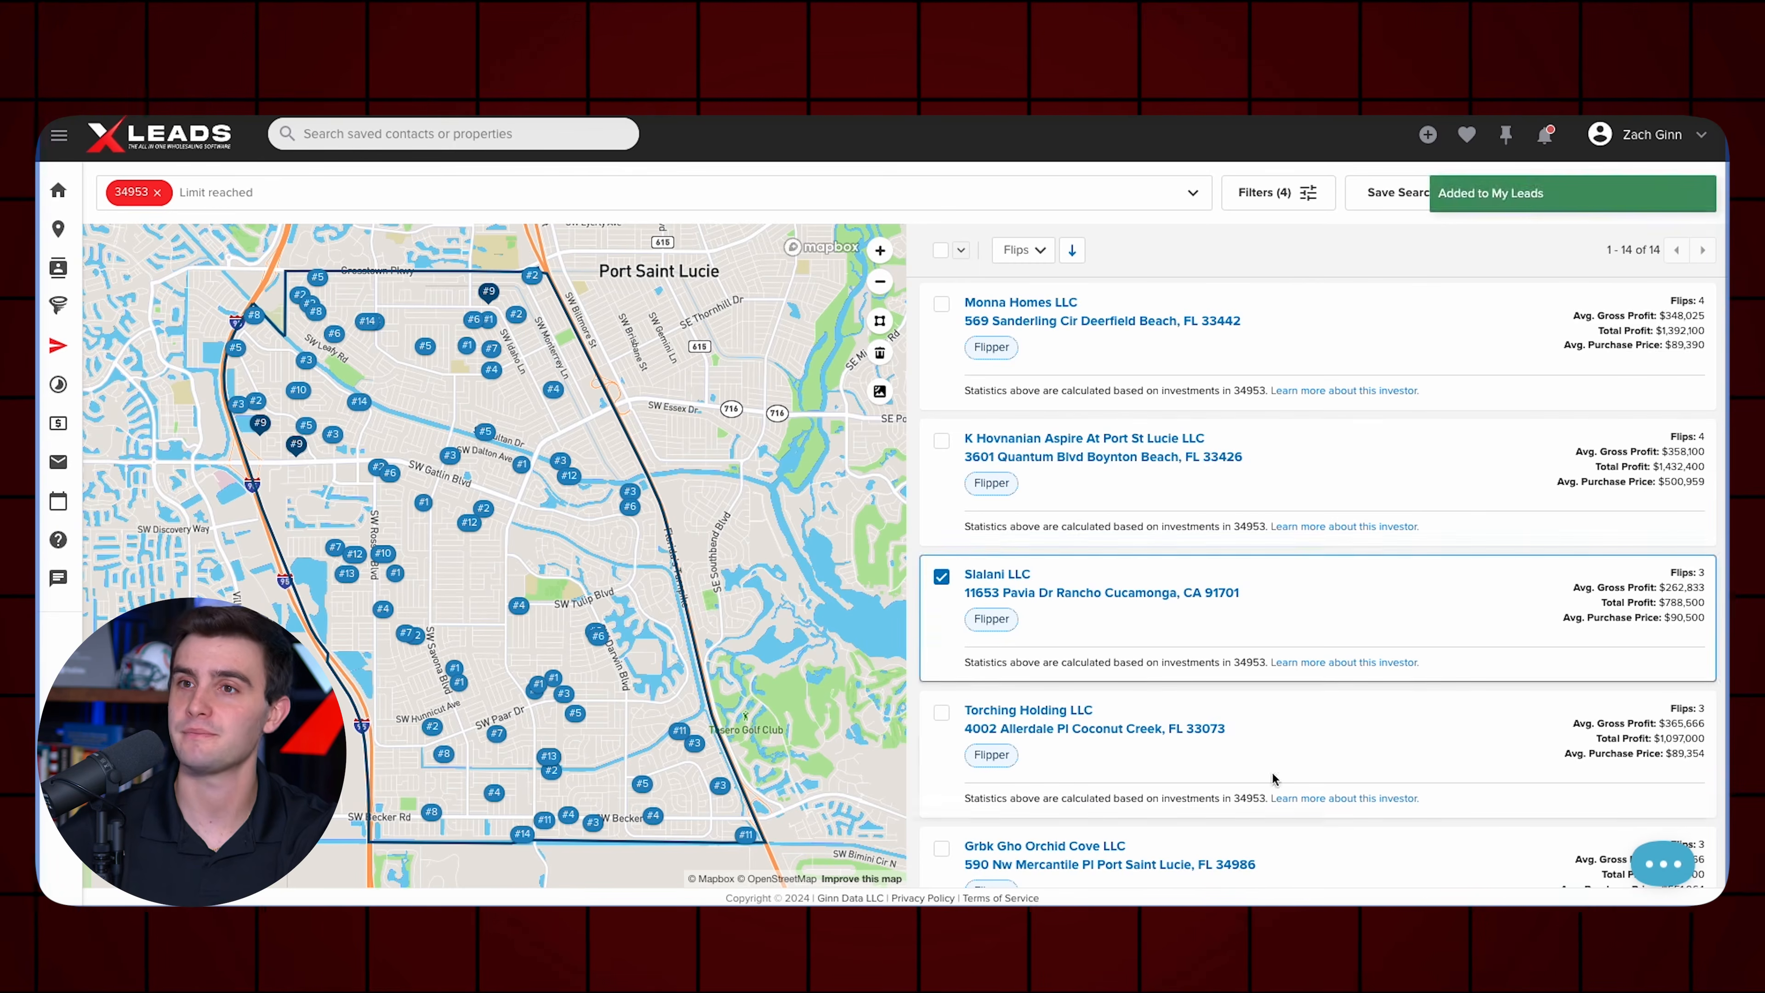
scroll(1015, 773, down, 5)
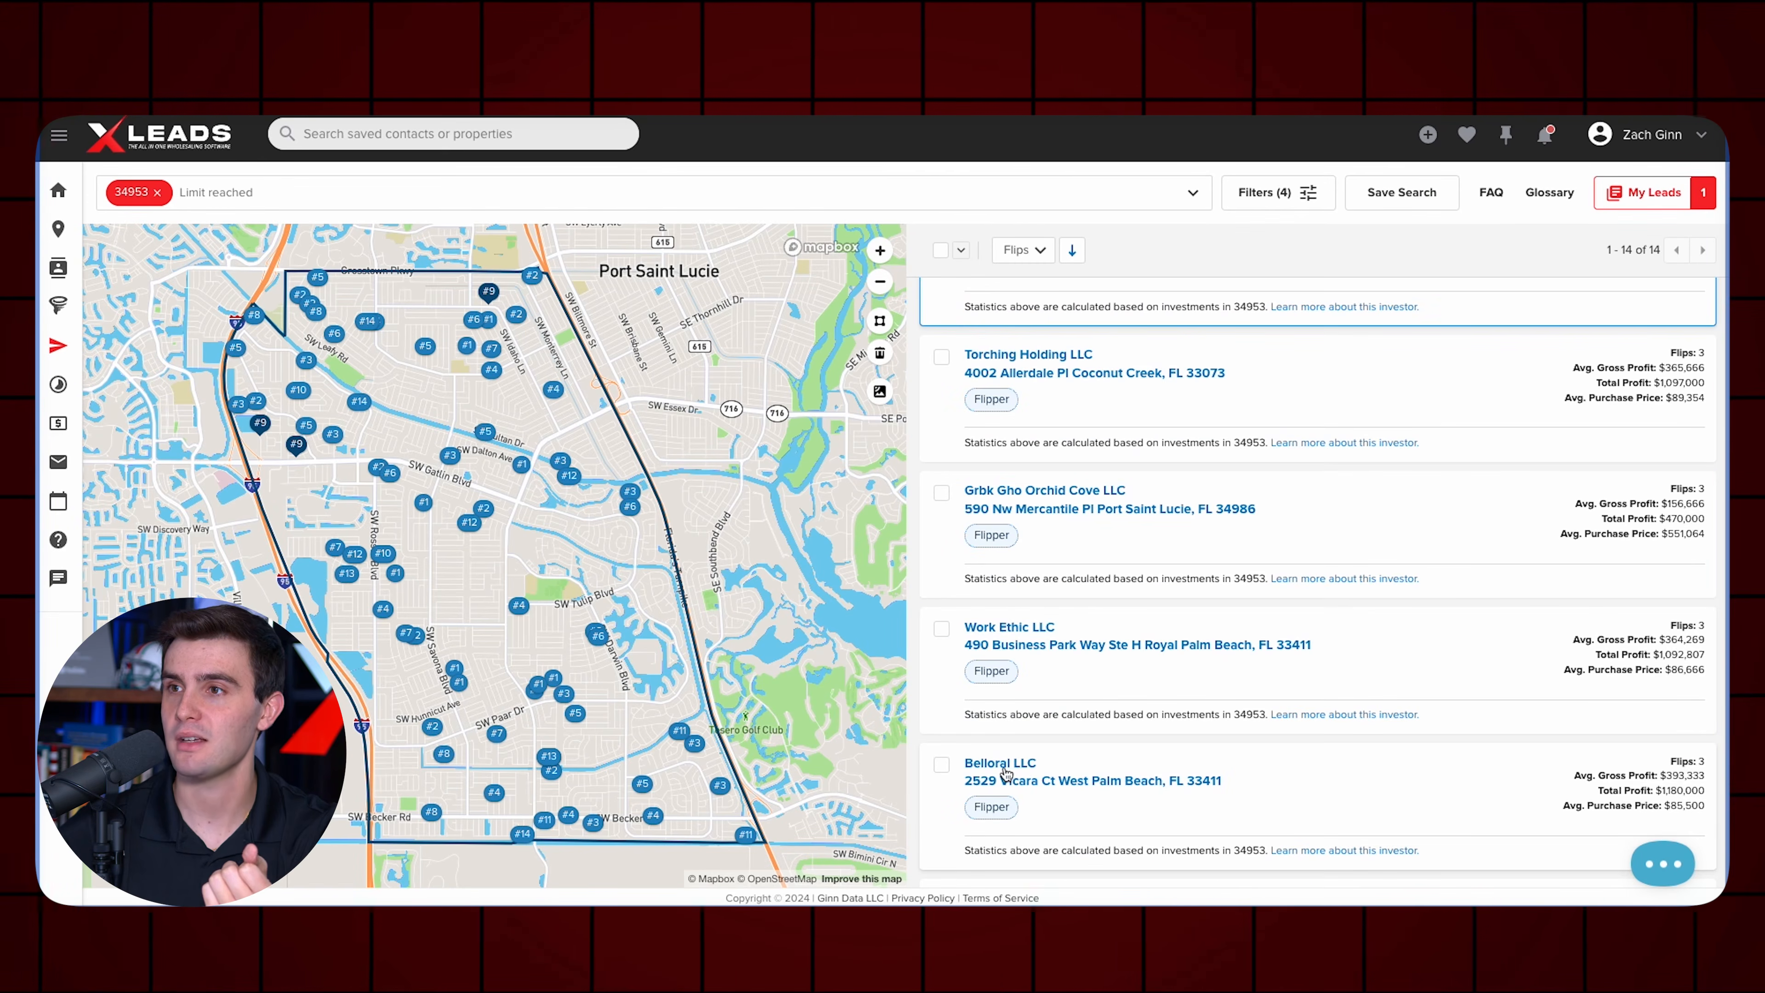
scroll(1006, 773, up, 3)
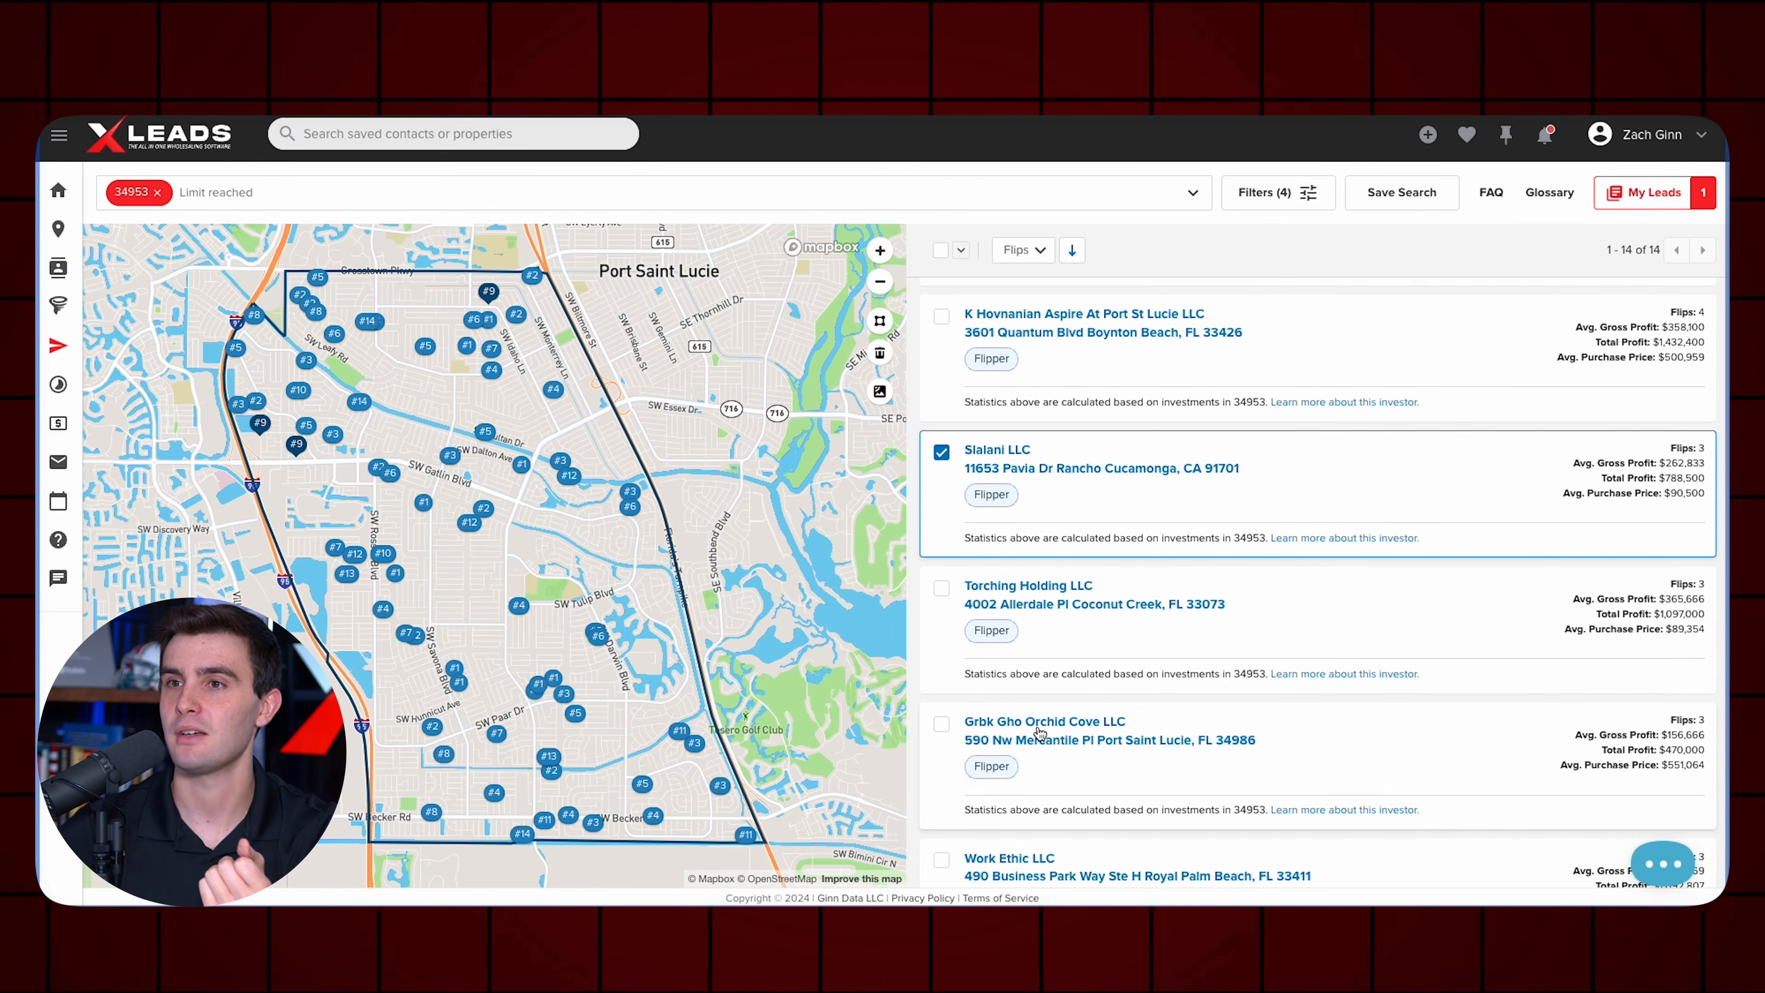
click(941, 725)
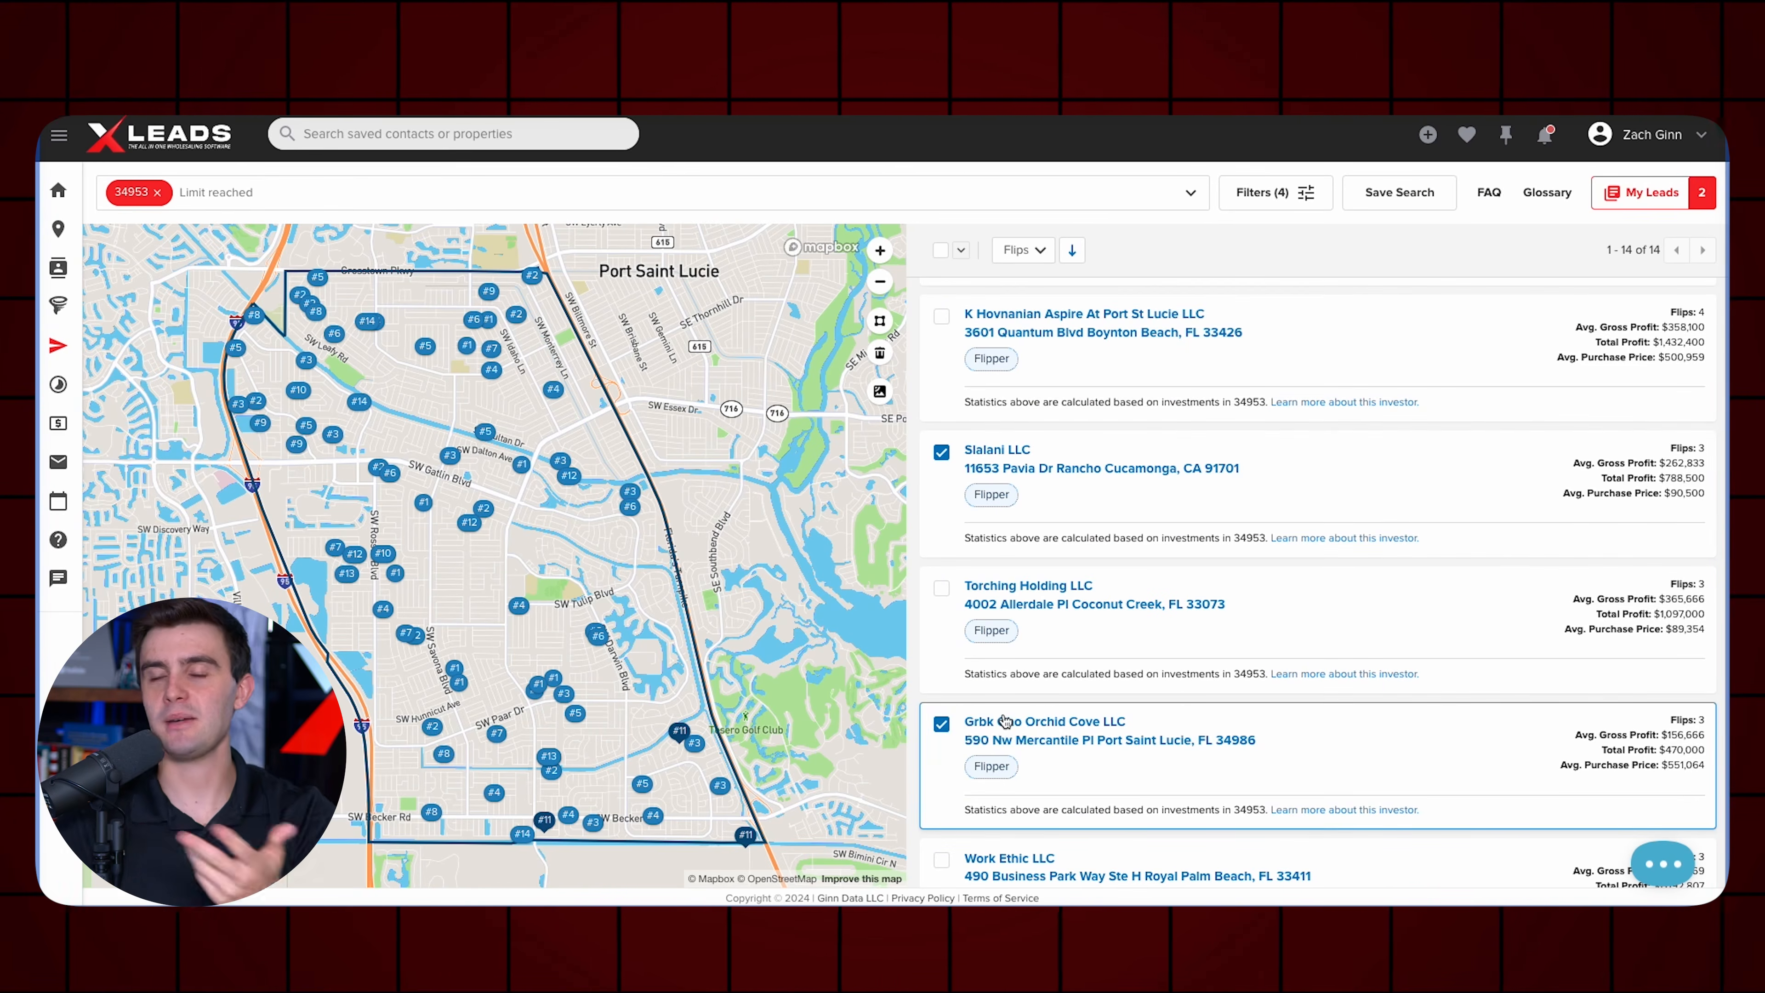
Review the investor insights and currently owned properties of Grbk Gho Orchid Cove LLC.
click(1006, 721)
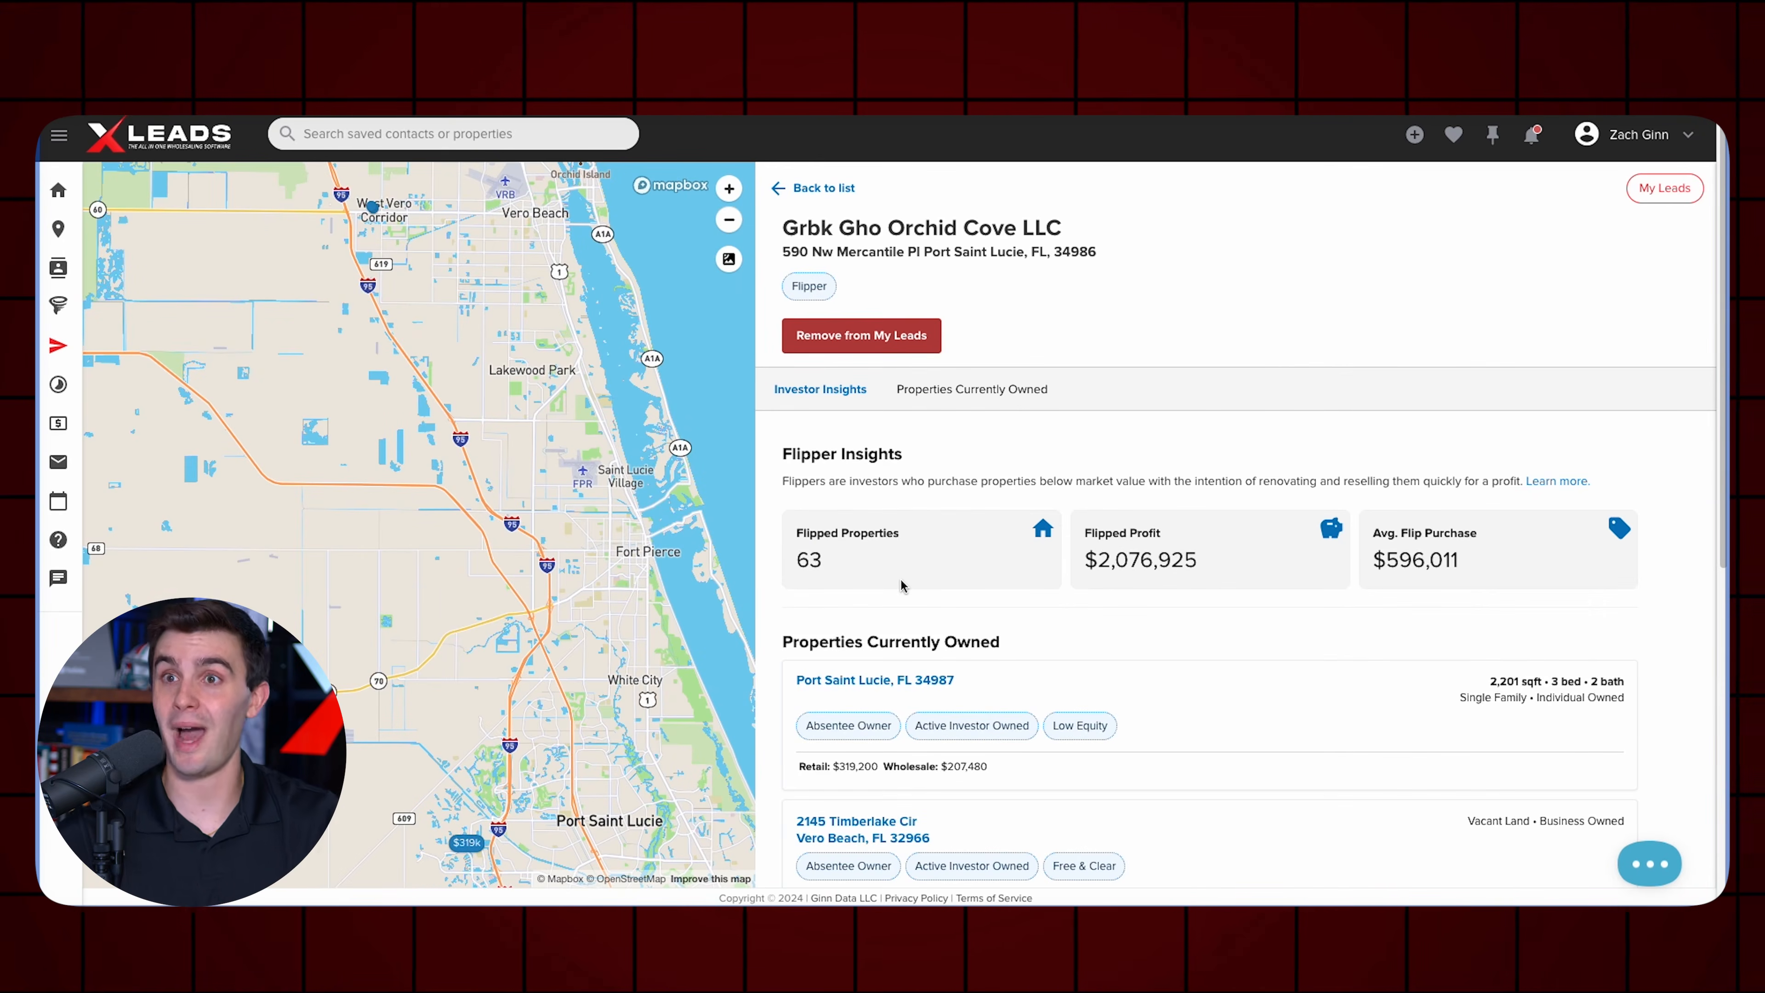
scroll(900, 583, down, 6)
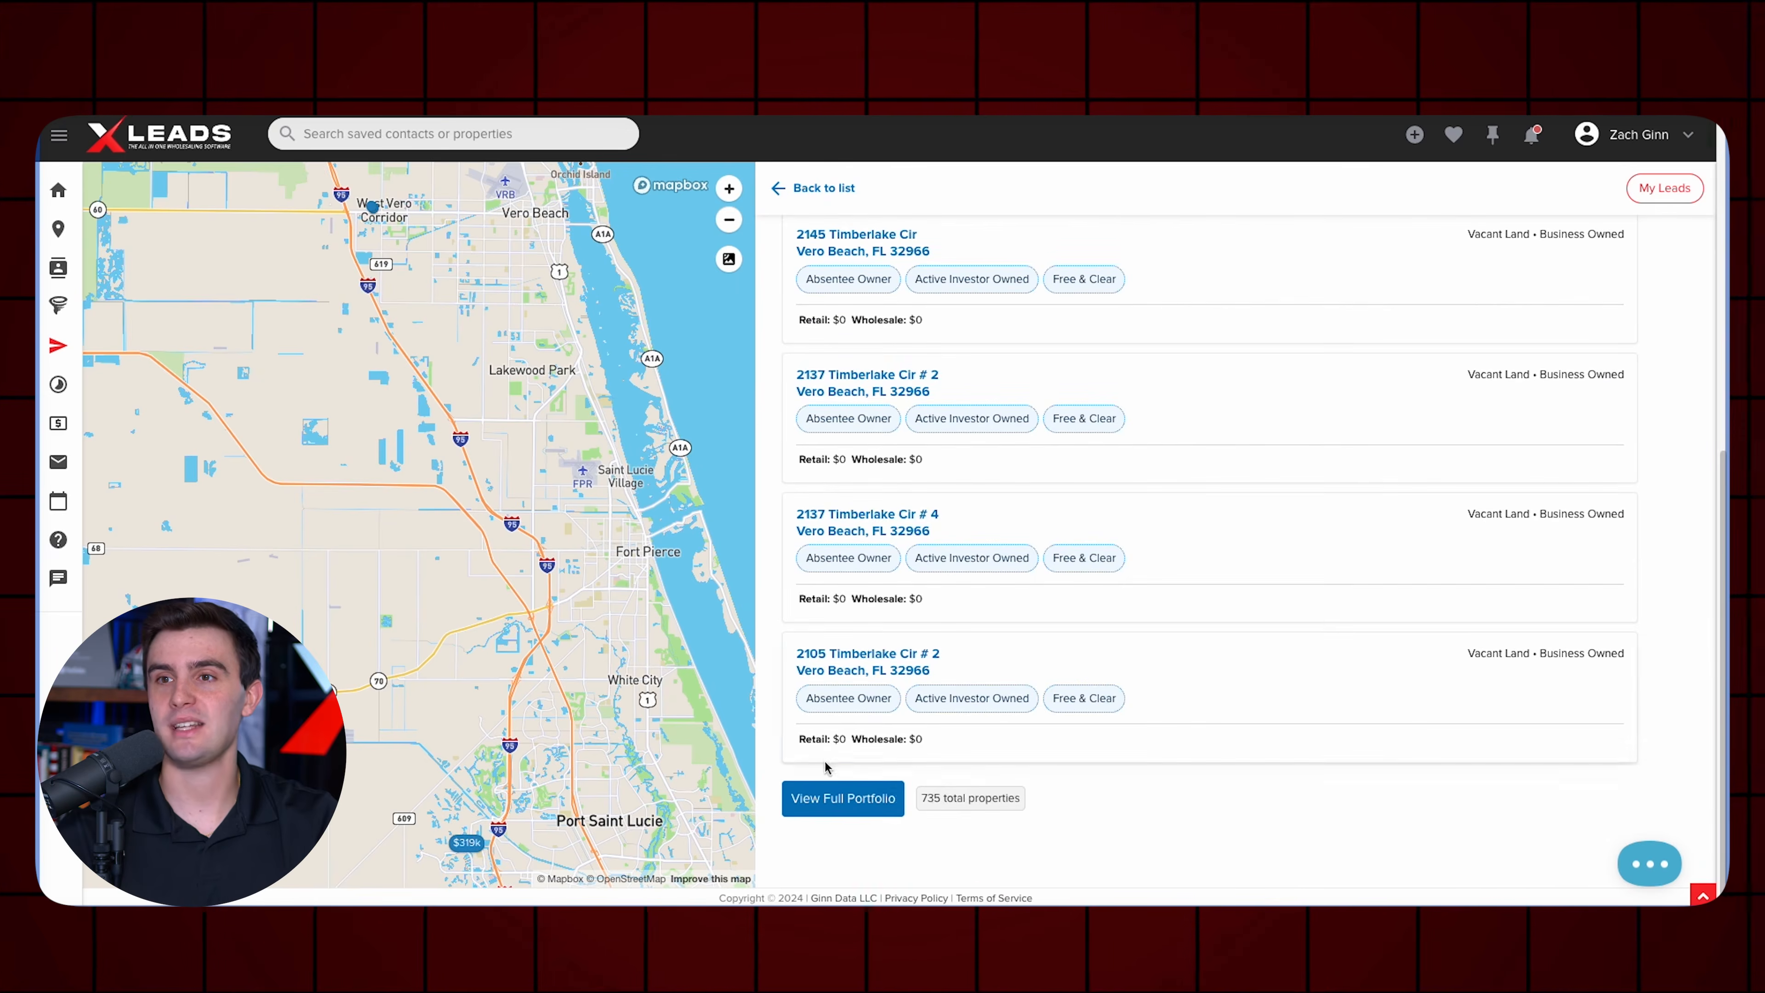
scroll(1139, 853, up, 8)
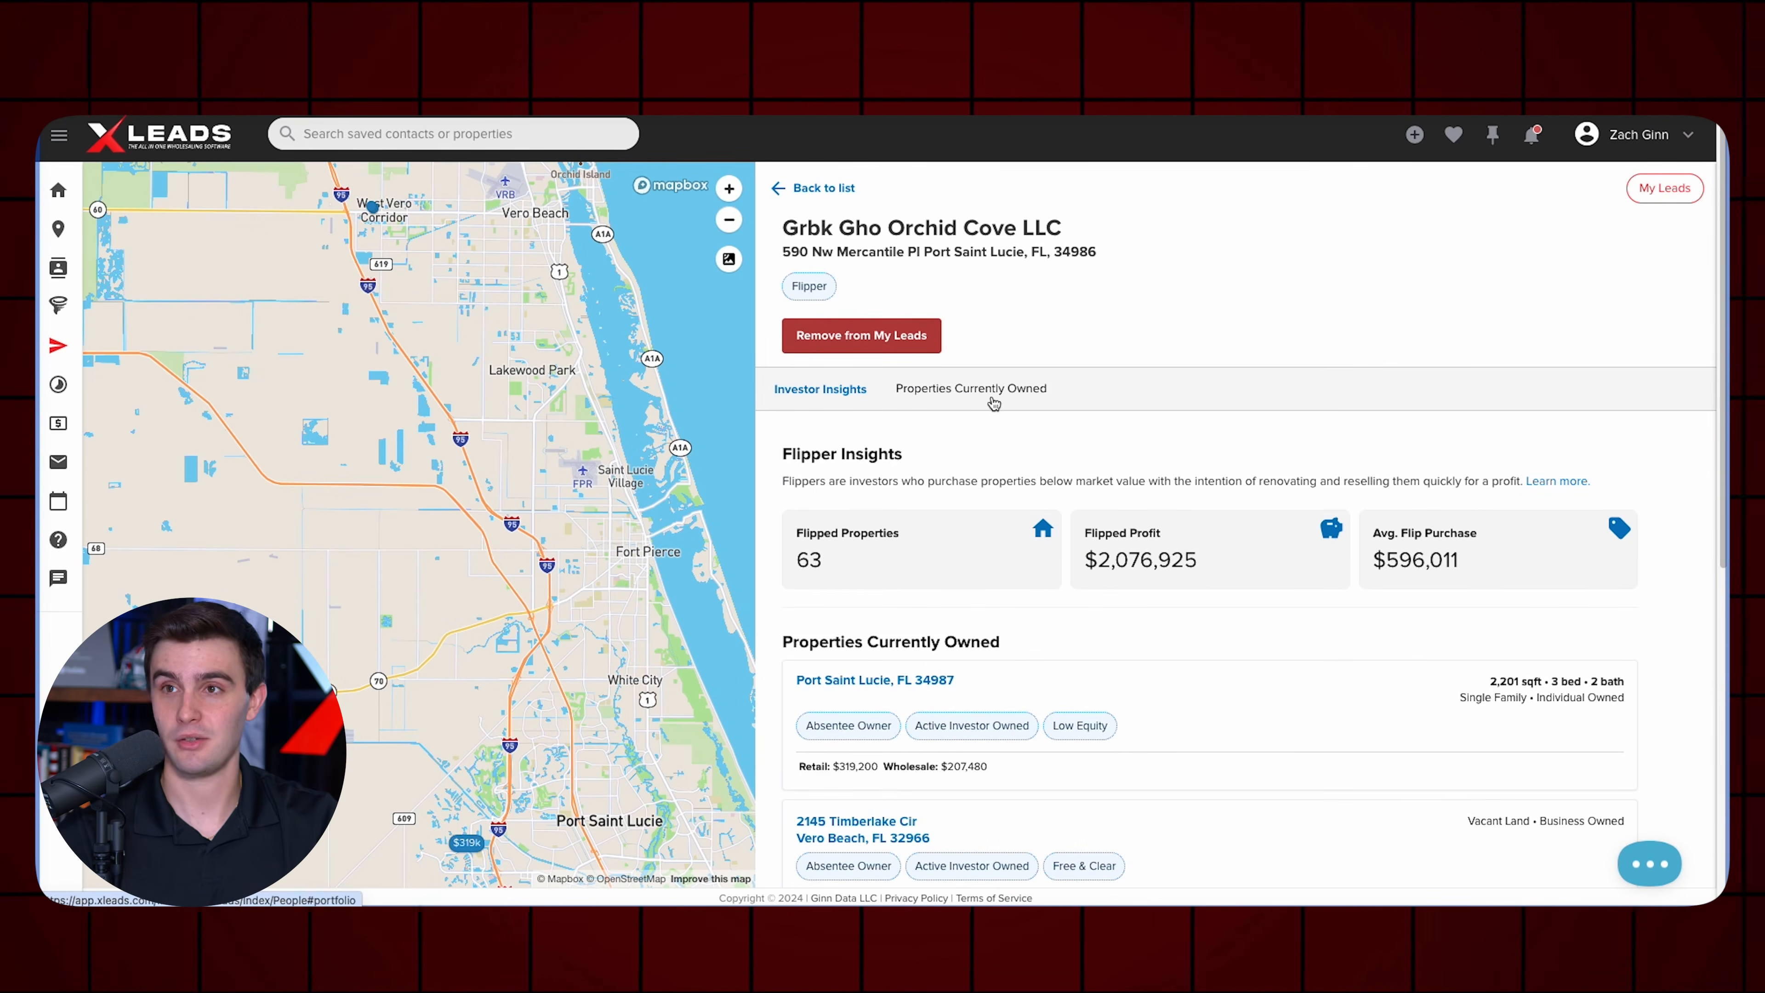
Run LeadTrace on My Leads, refreshing existing records older than 6 months and saving the contacts to the CRM.
click(1657, 191)
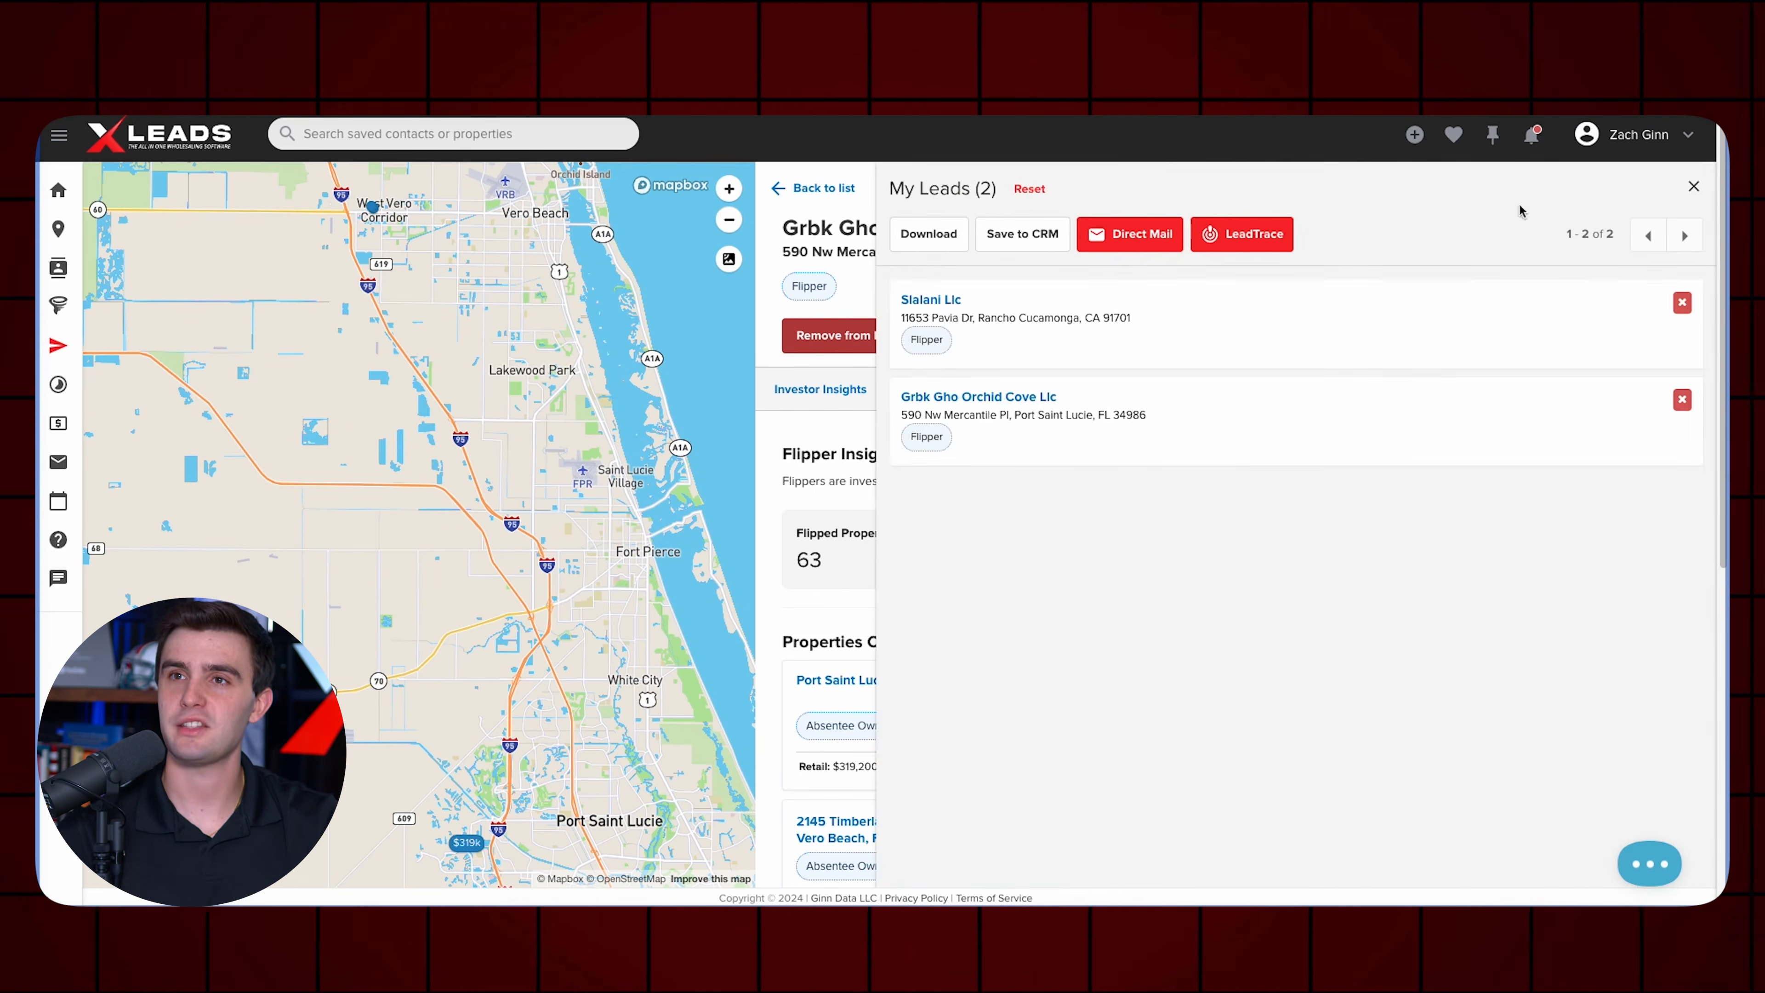
click(1242, 234)
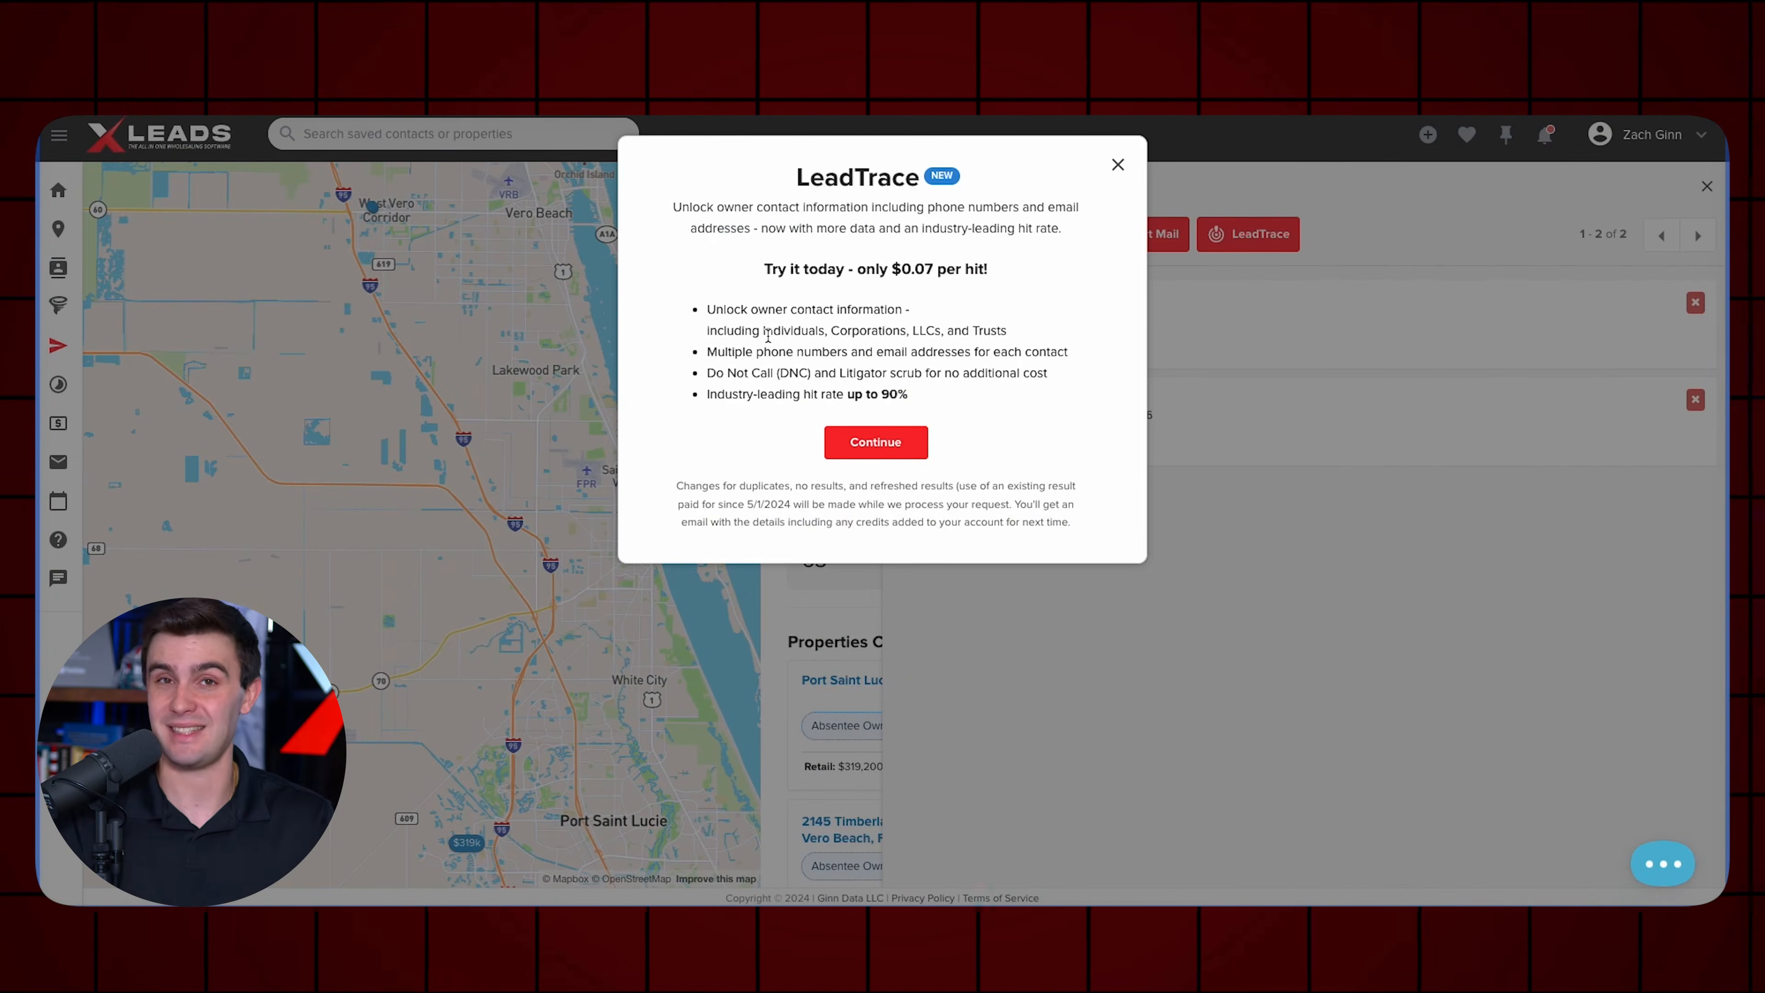
click(876, 444)
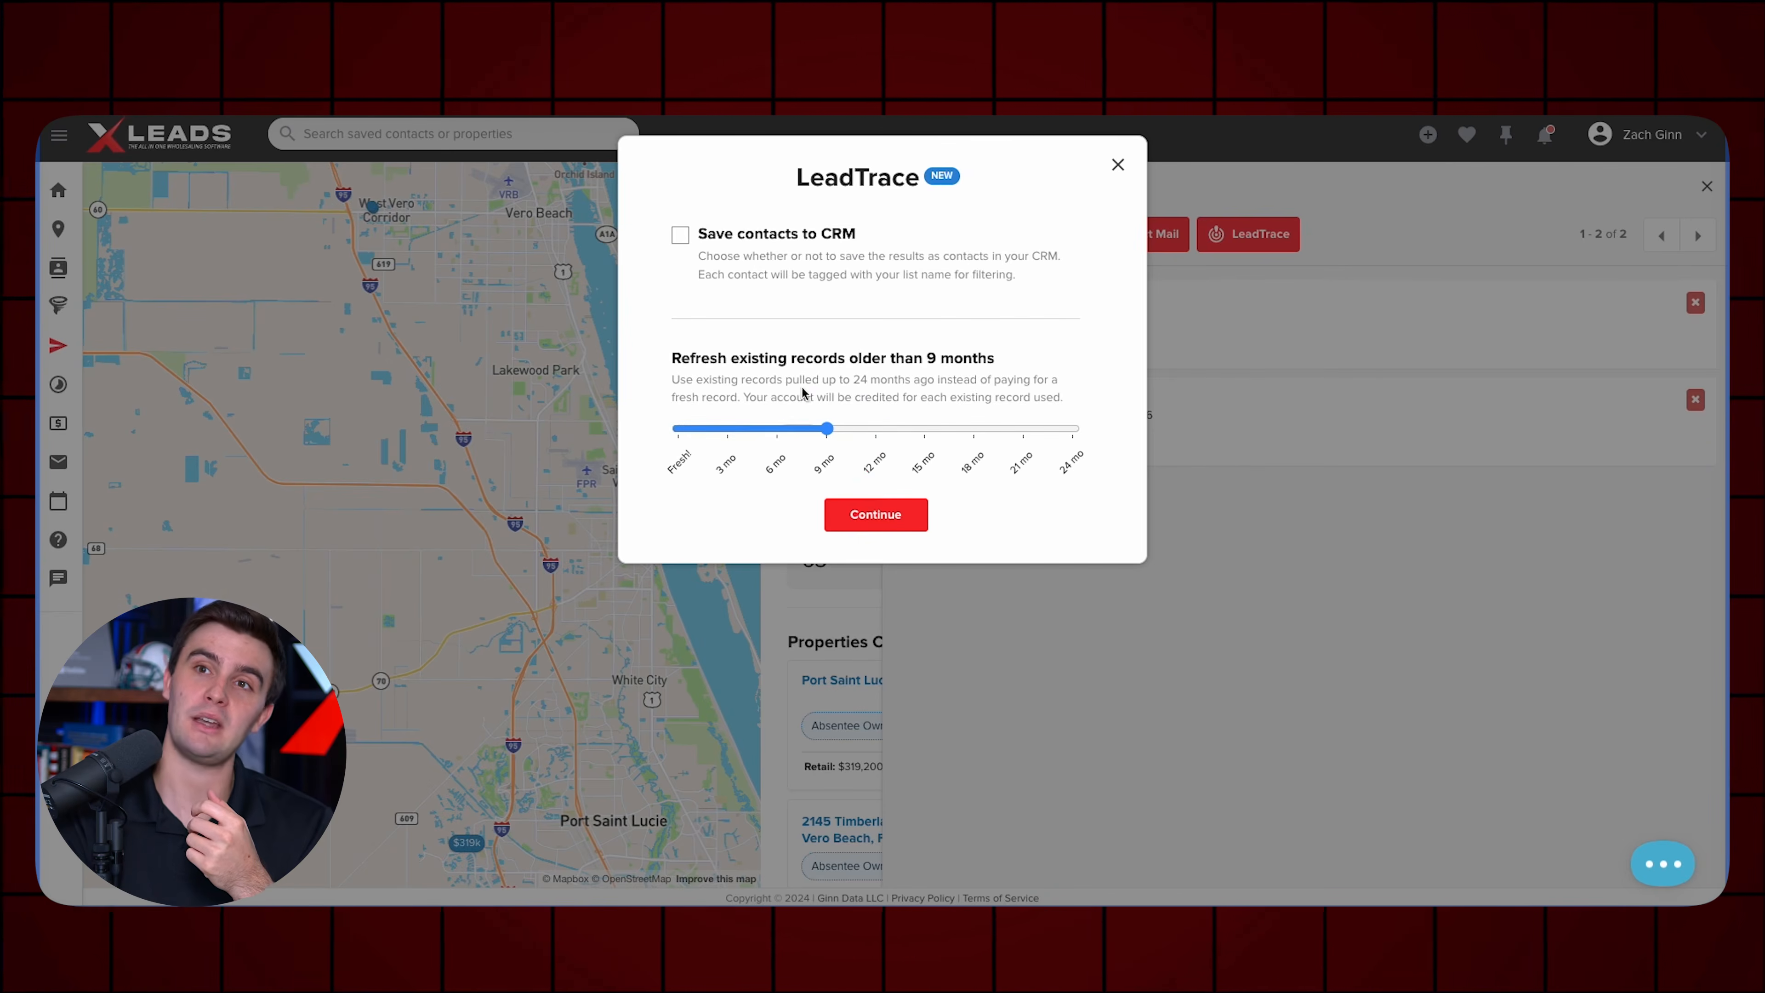
drag(802, 393, 778, 419)
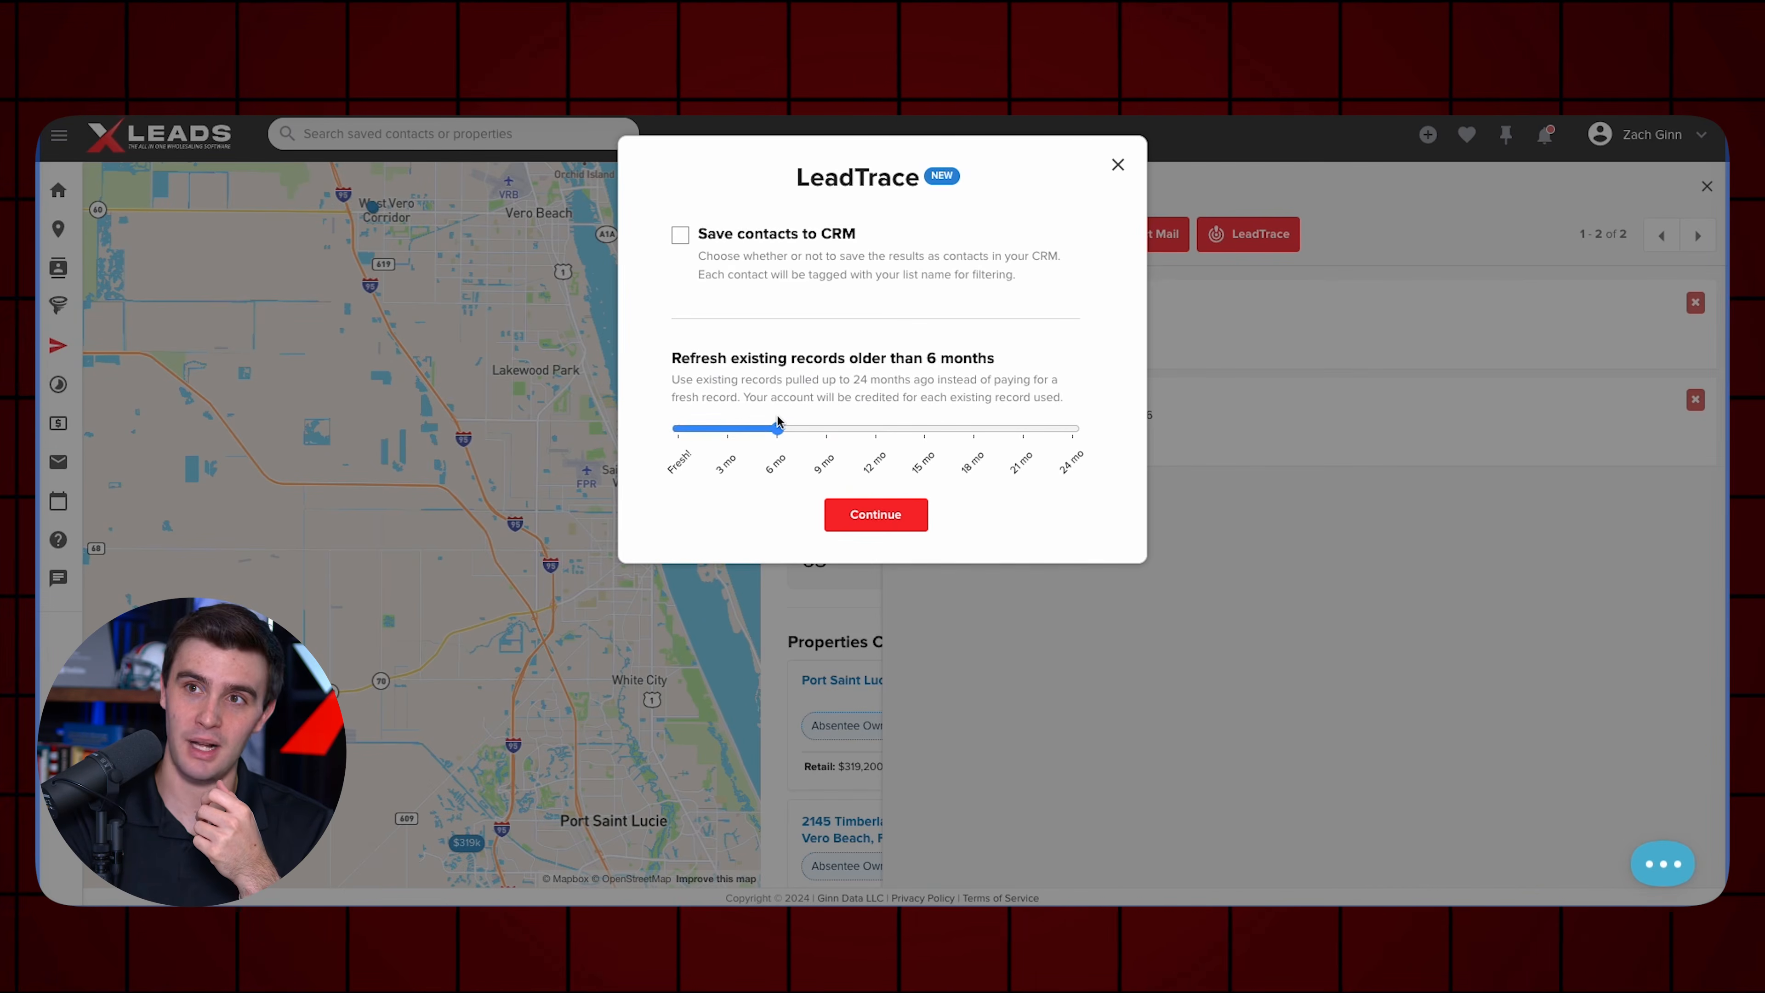
click(681, 236)
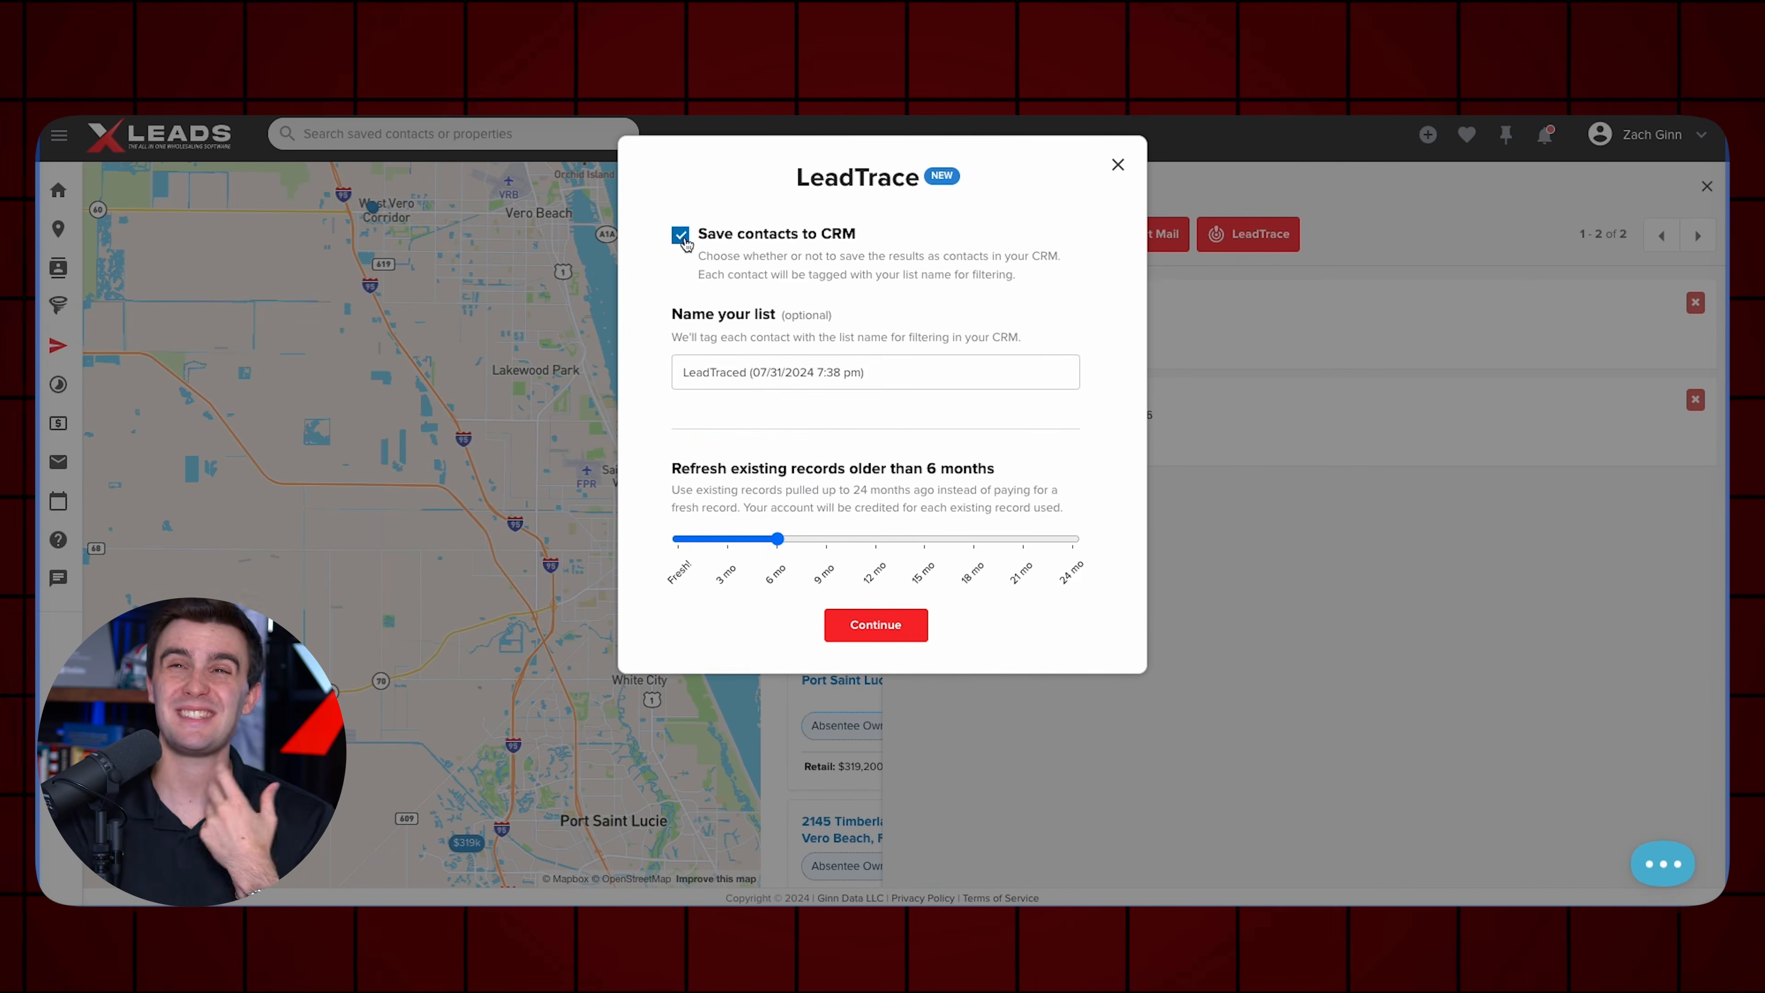
click(865, 642)
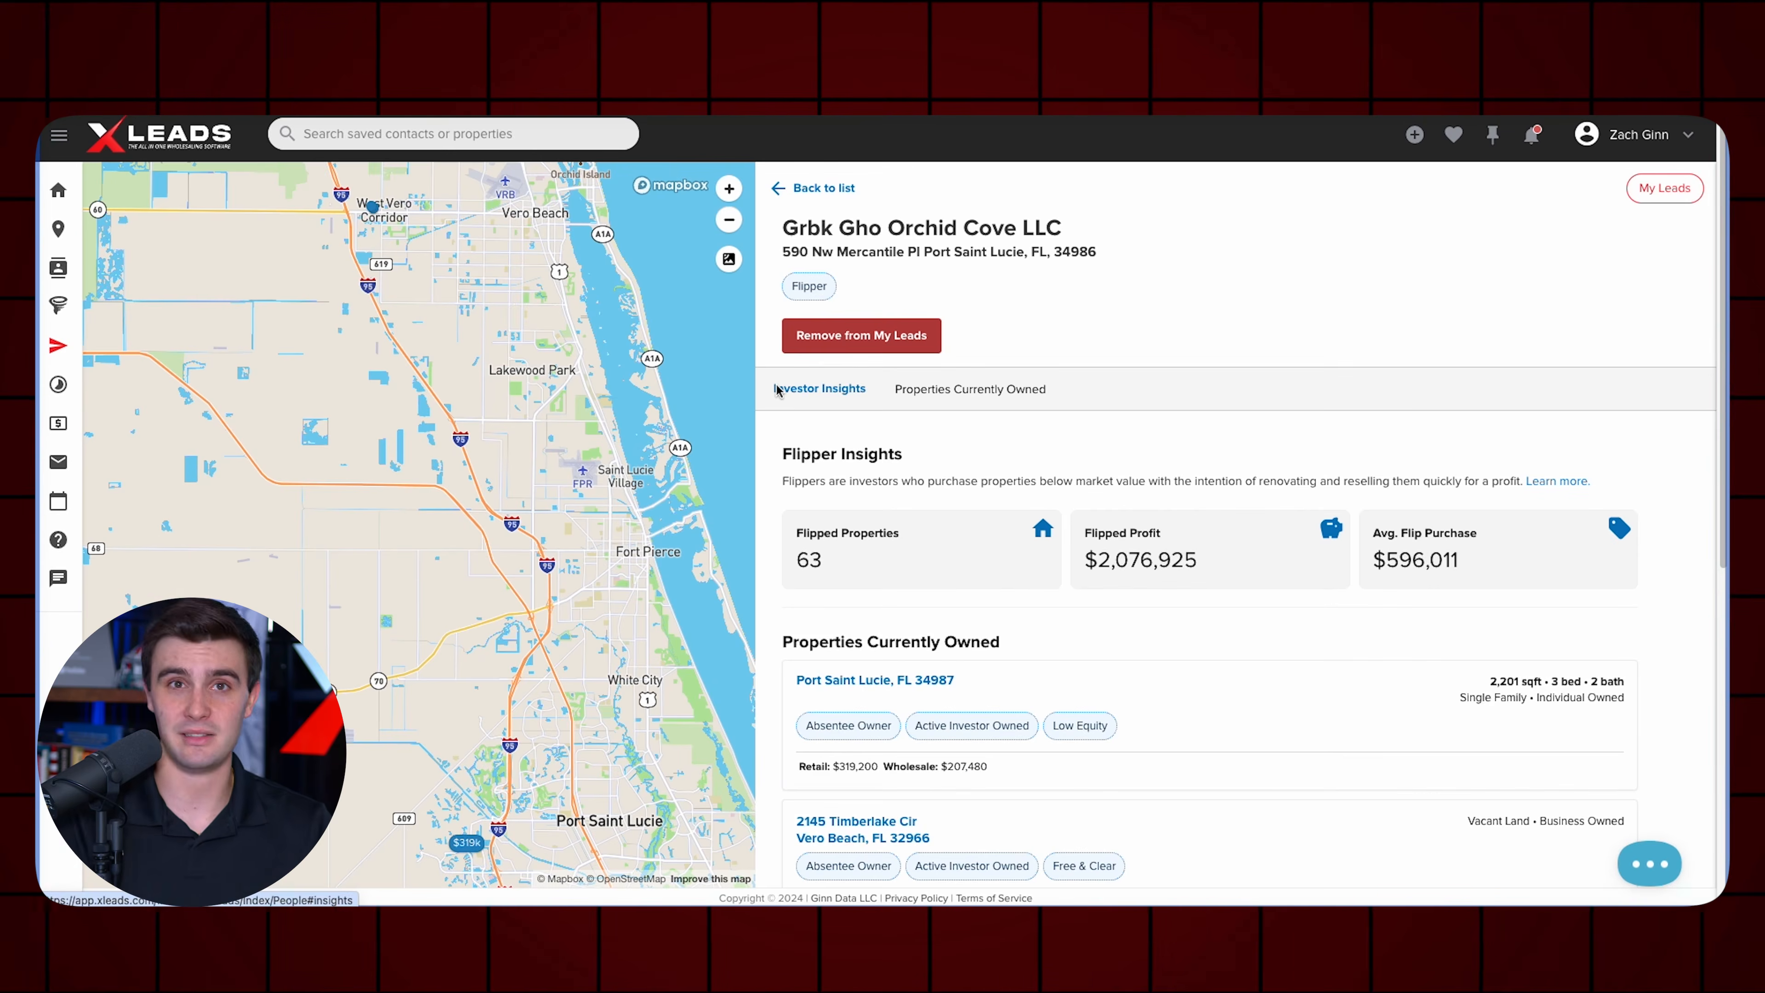
Return to the Scrum Board and open the property record of the card in the Under Contract column.
mouse_move(38, 459)
click(110, 573)
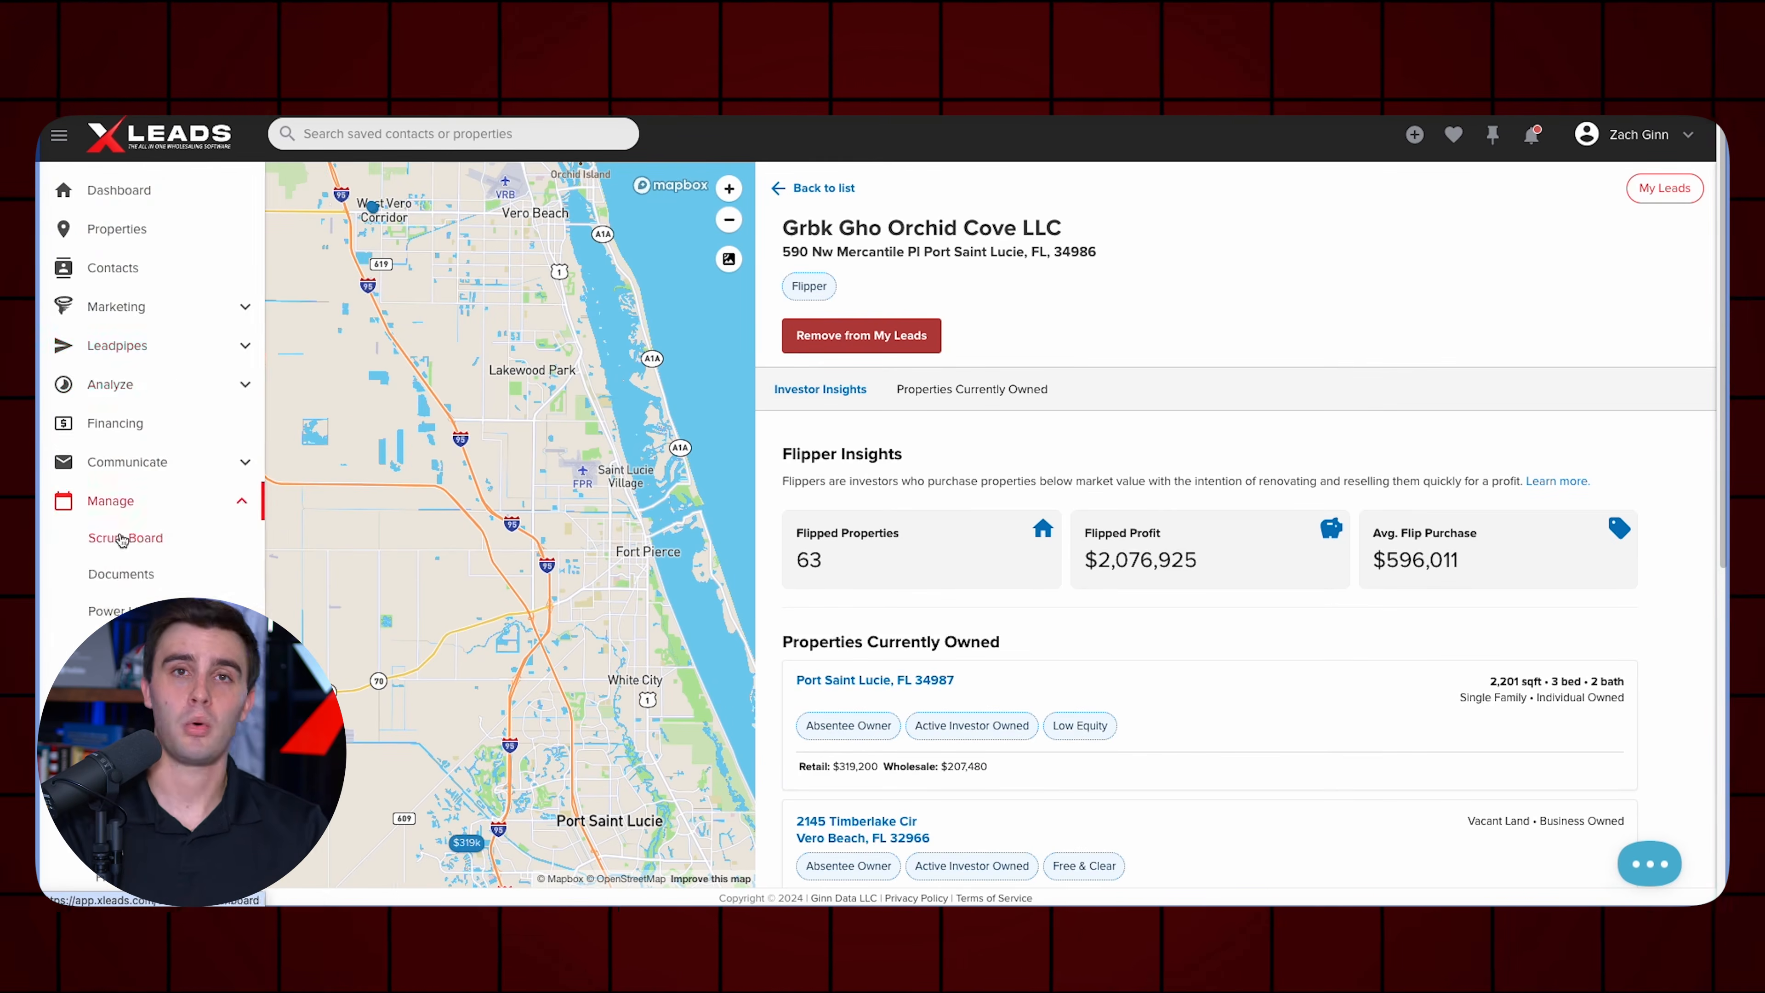
click(98, 536)
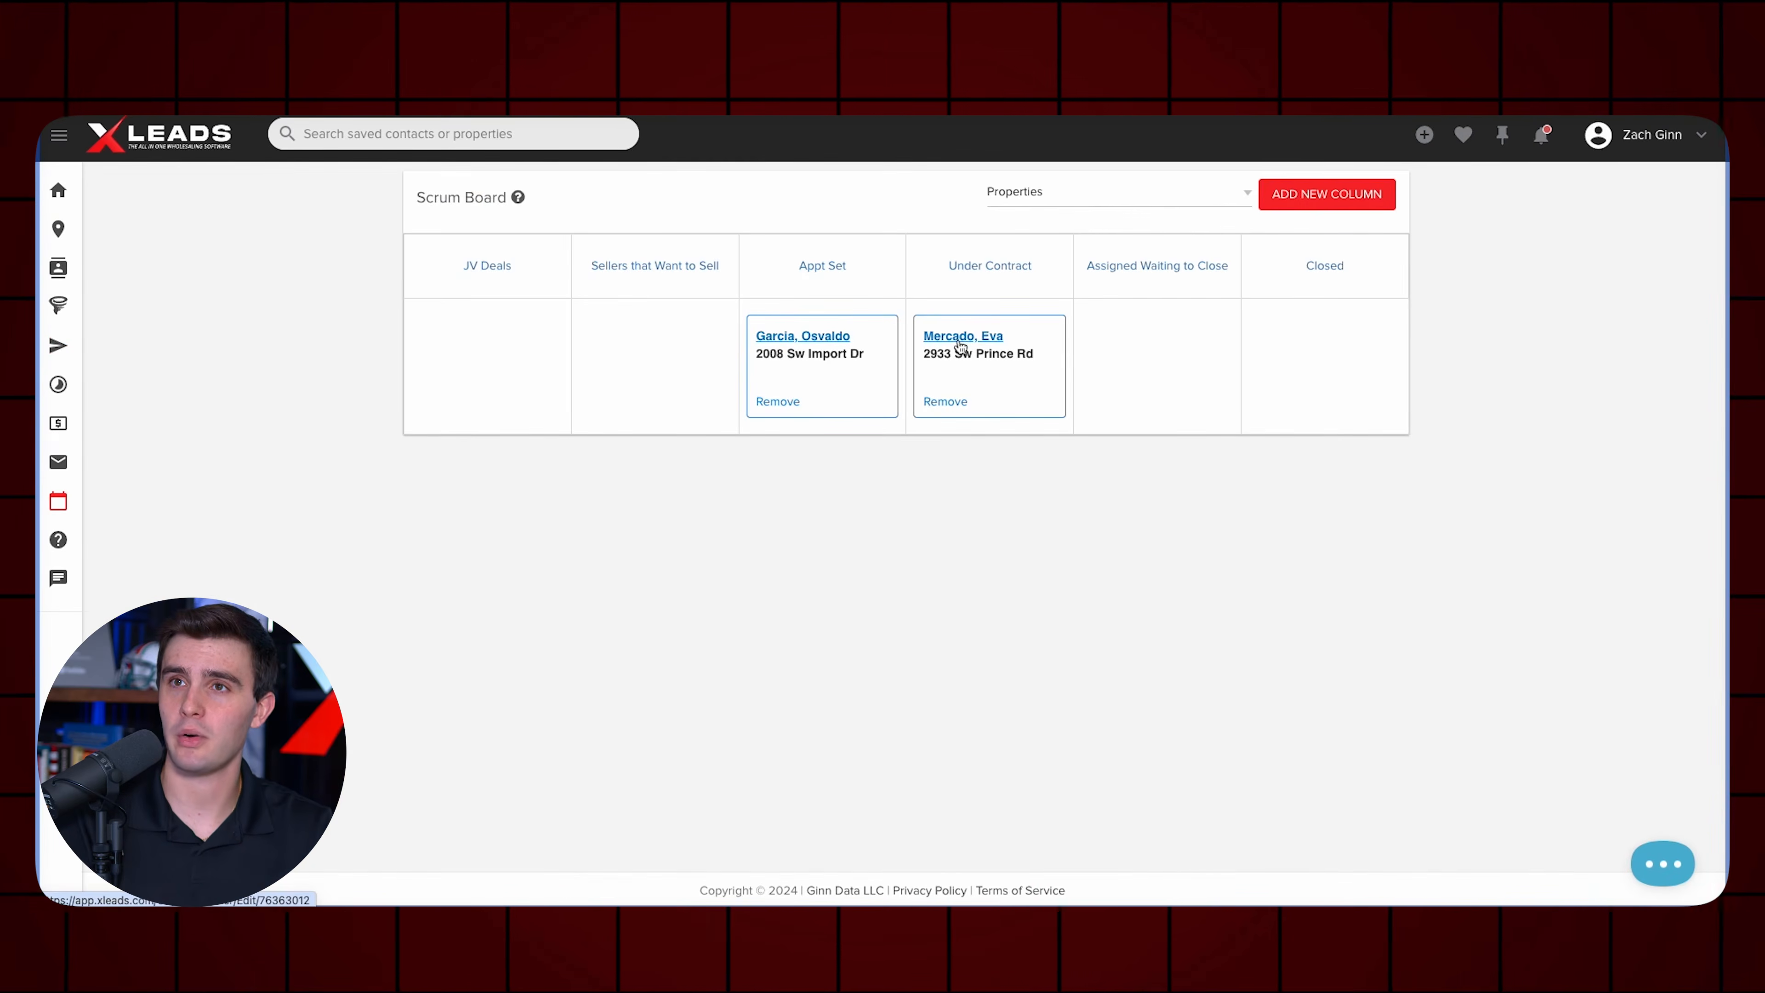
click(963, 337)
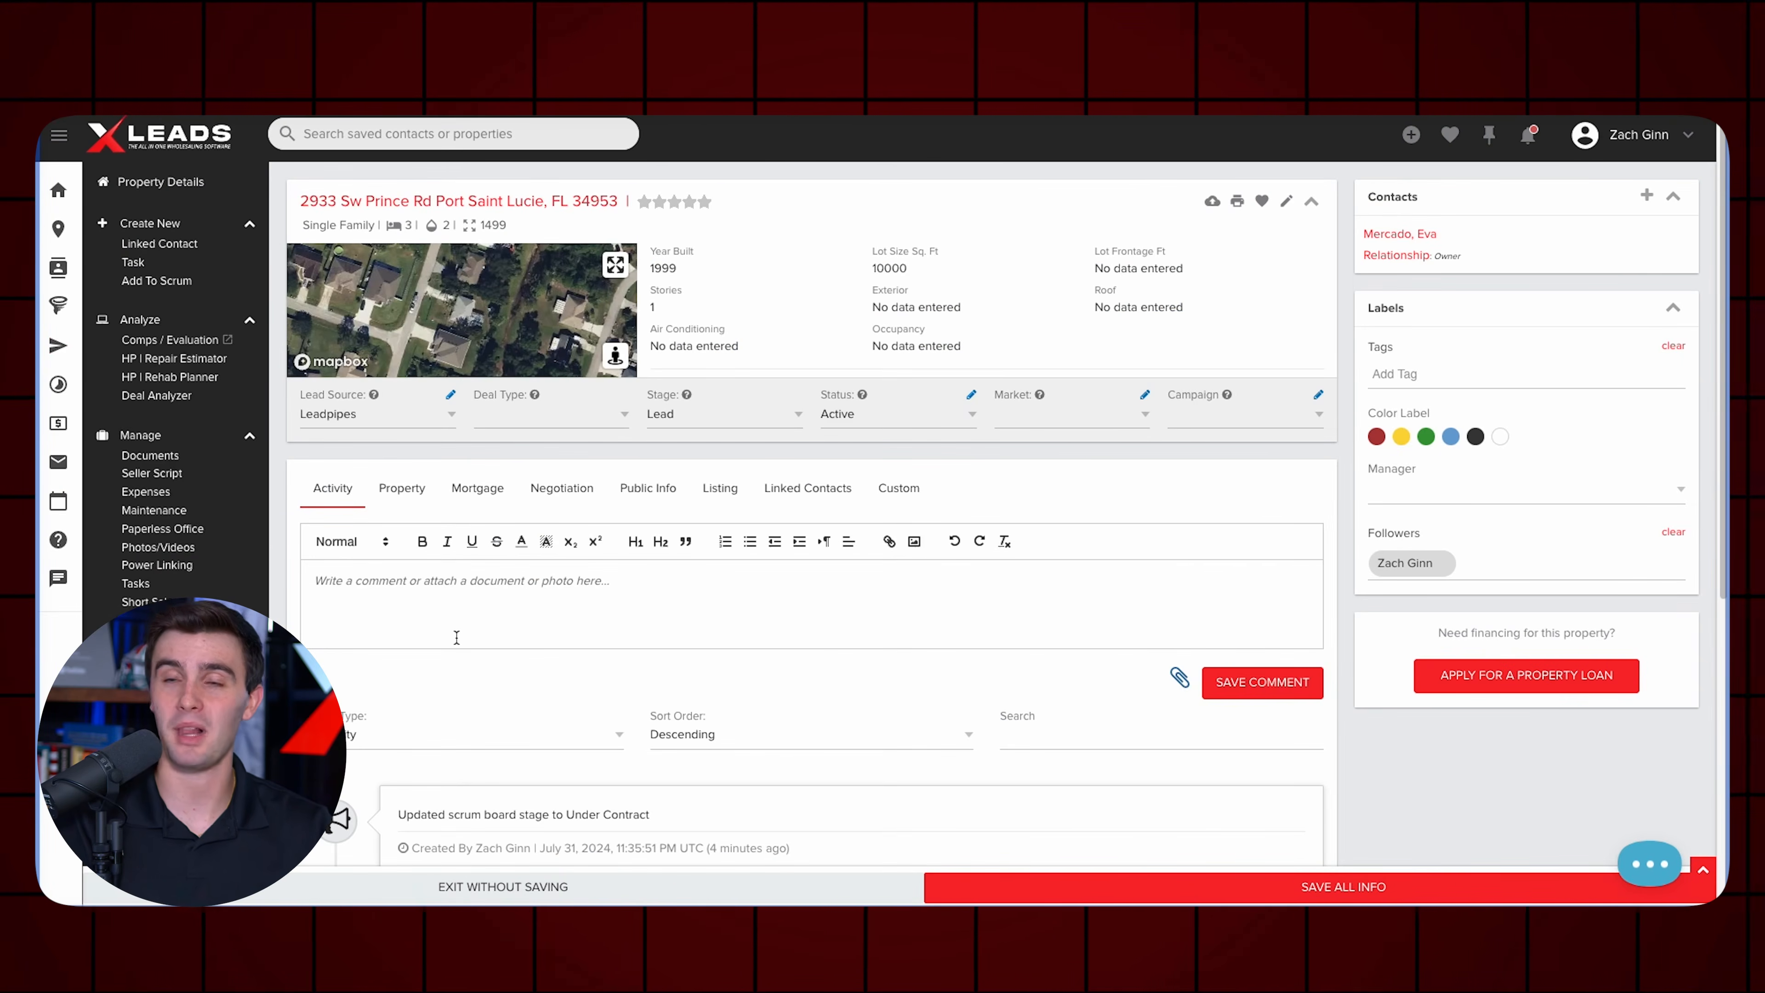
In the property's On the Sale listing information, set Property Listed to Yes and the list price to $375,000.
click(724, 492)
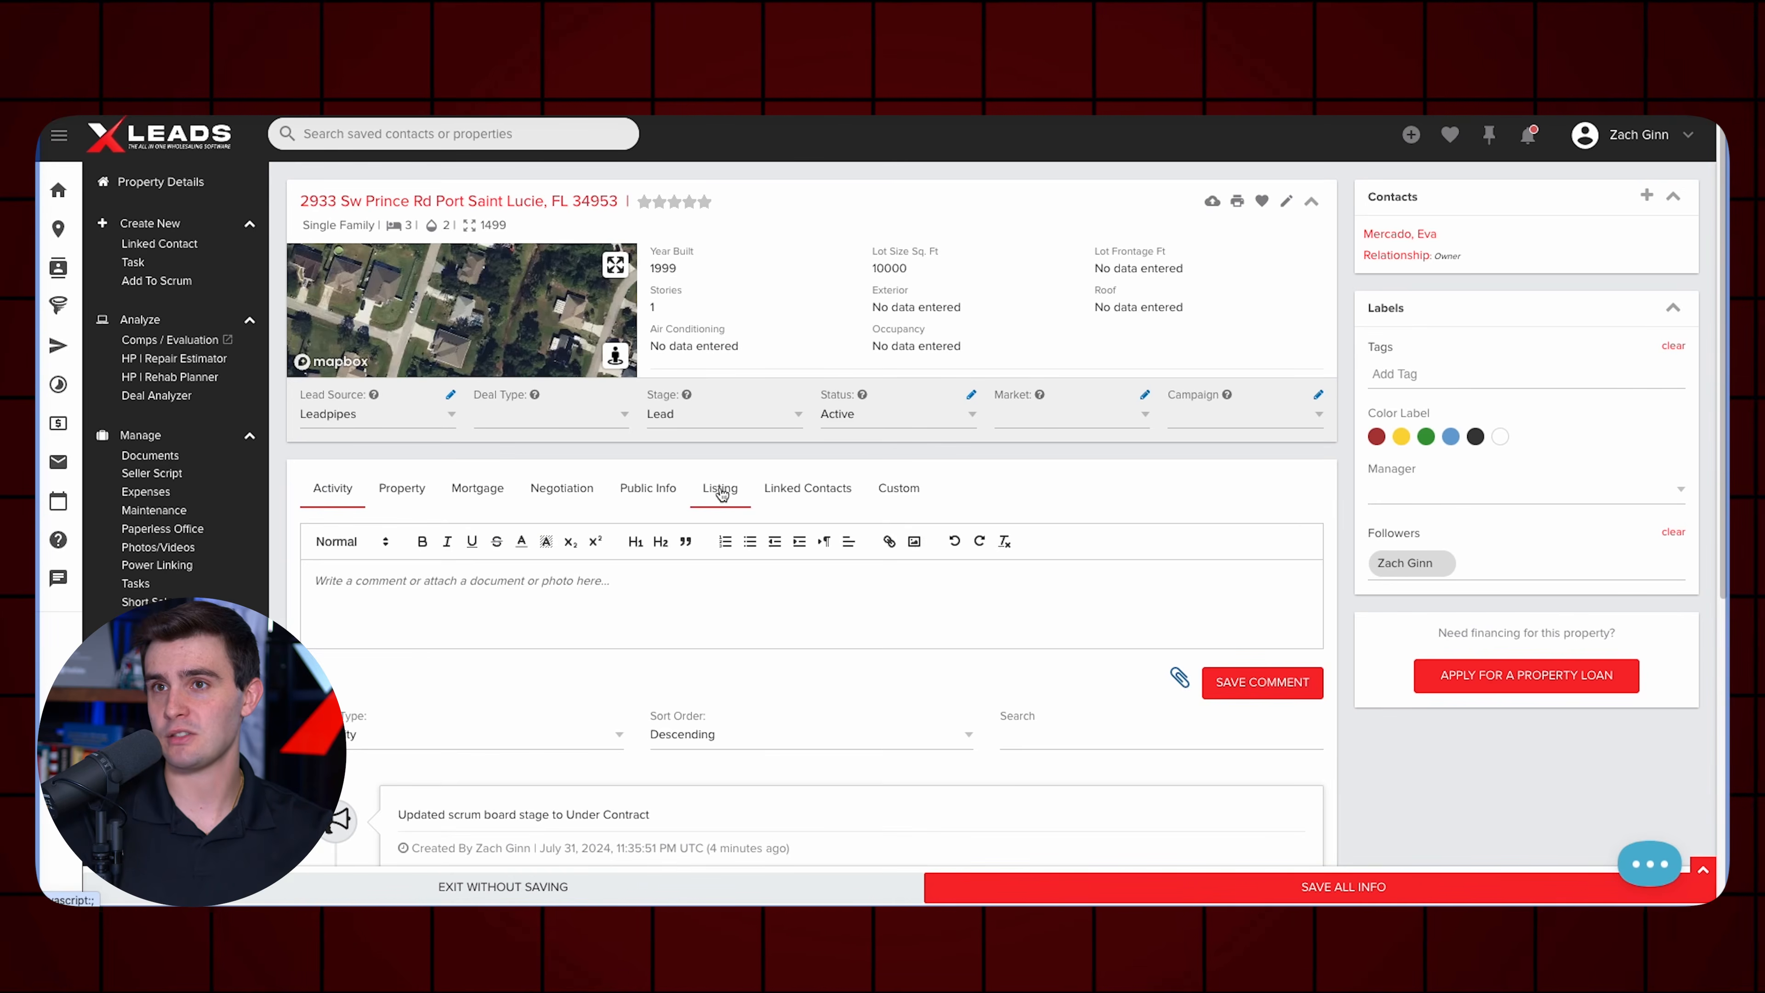
scroll(604, 685, down, 6)
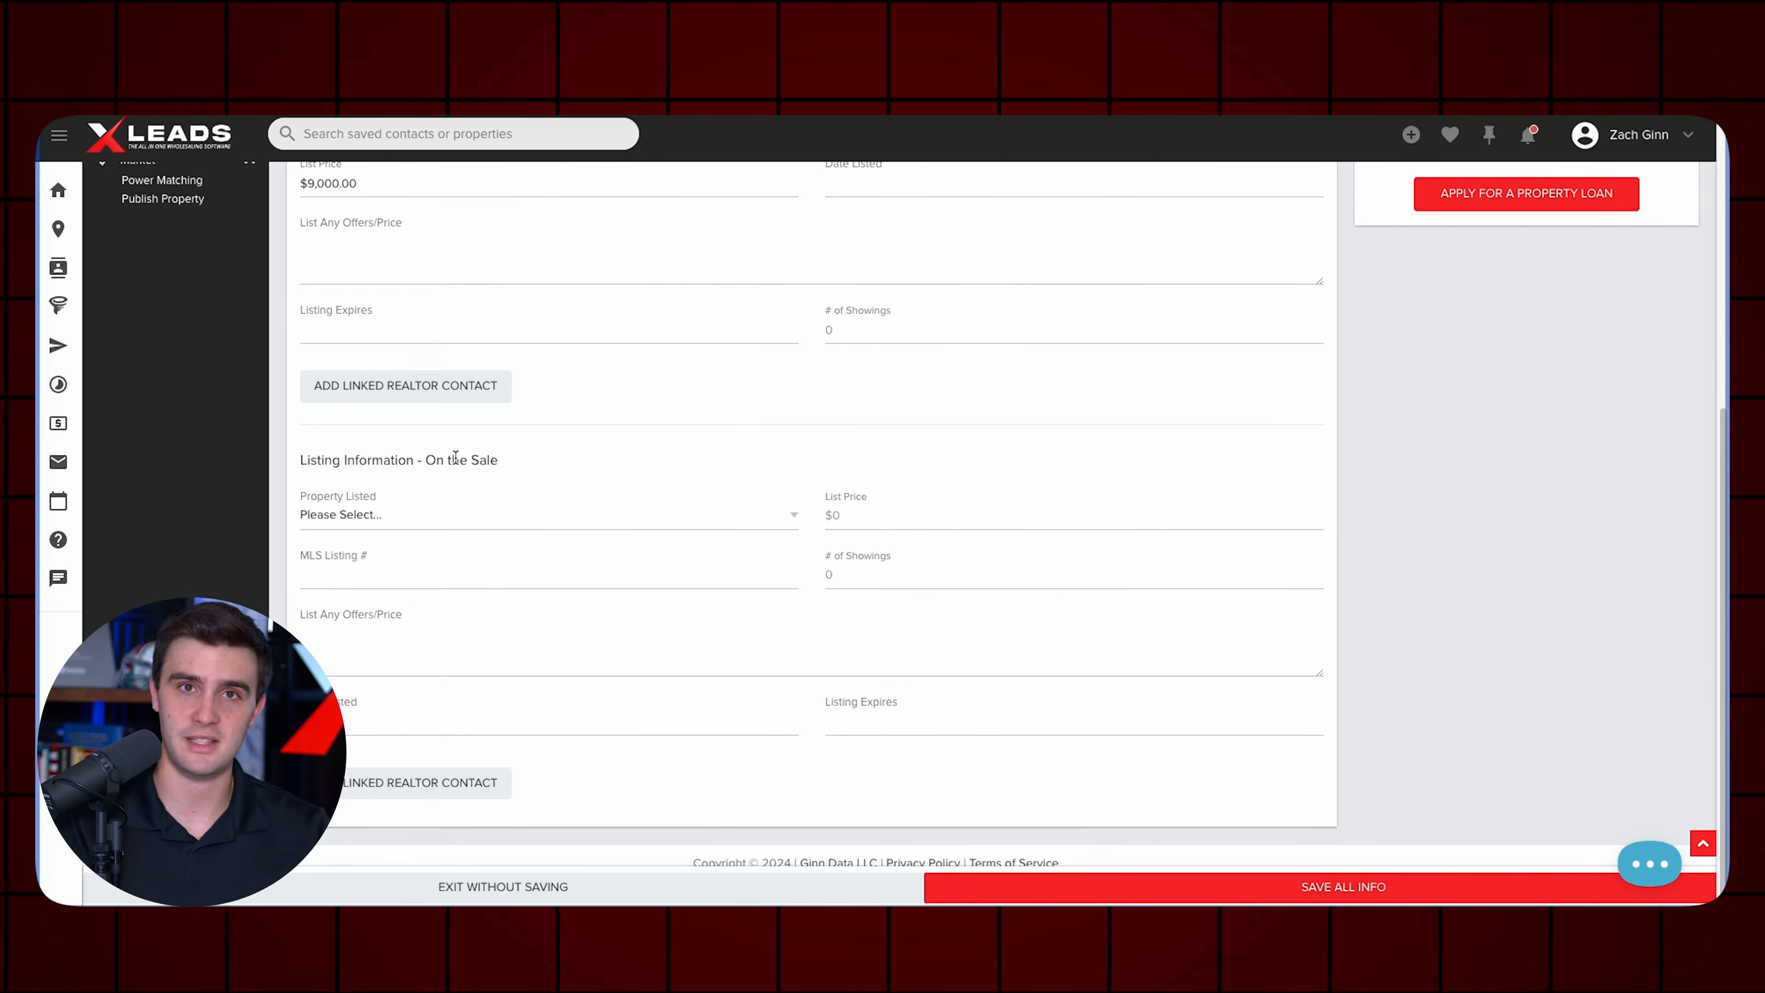
click(380, 515)
click(379, 537)
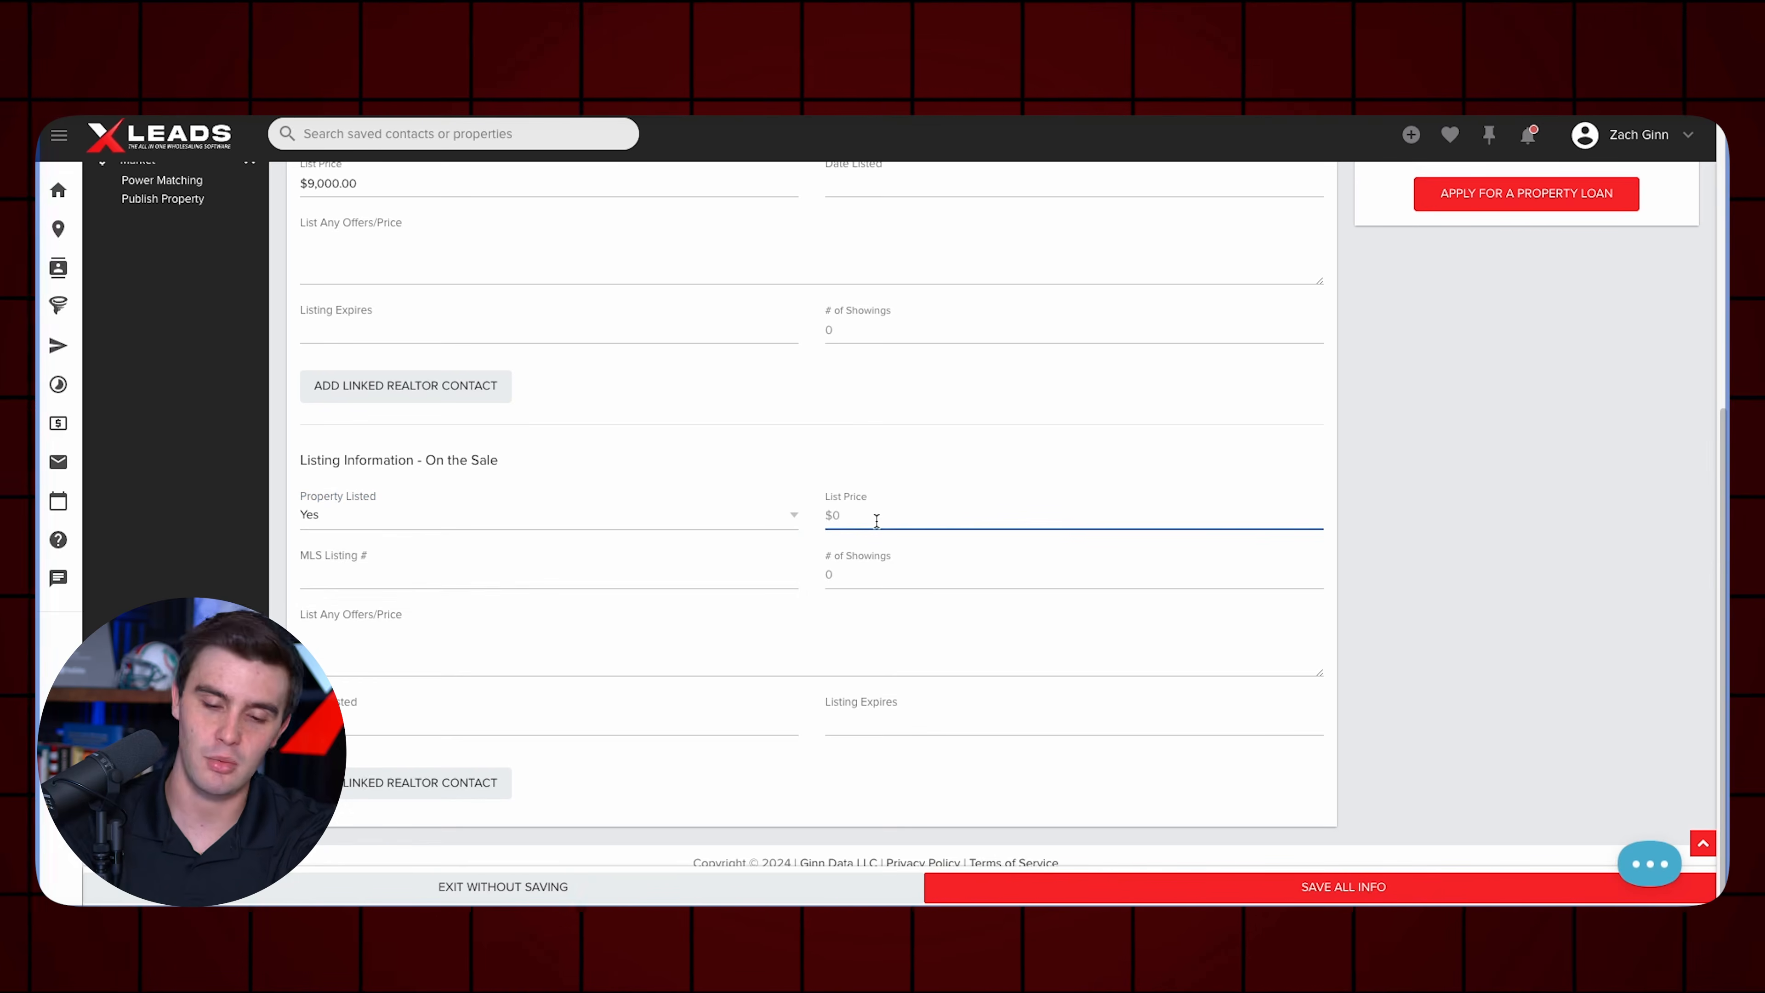
text(375,)
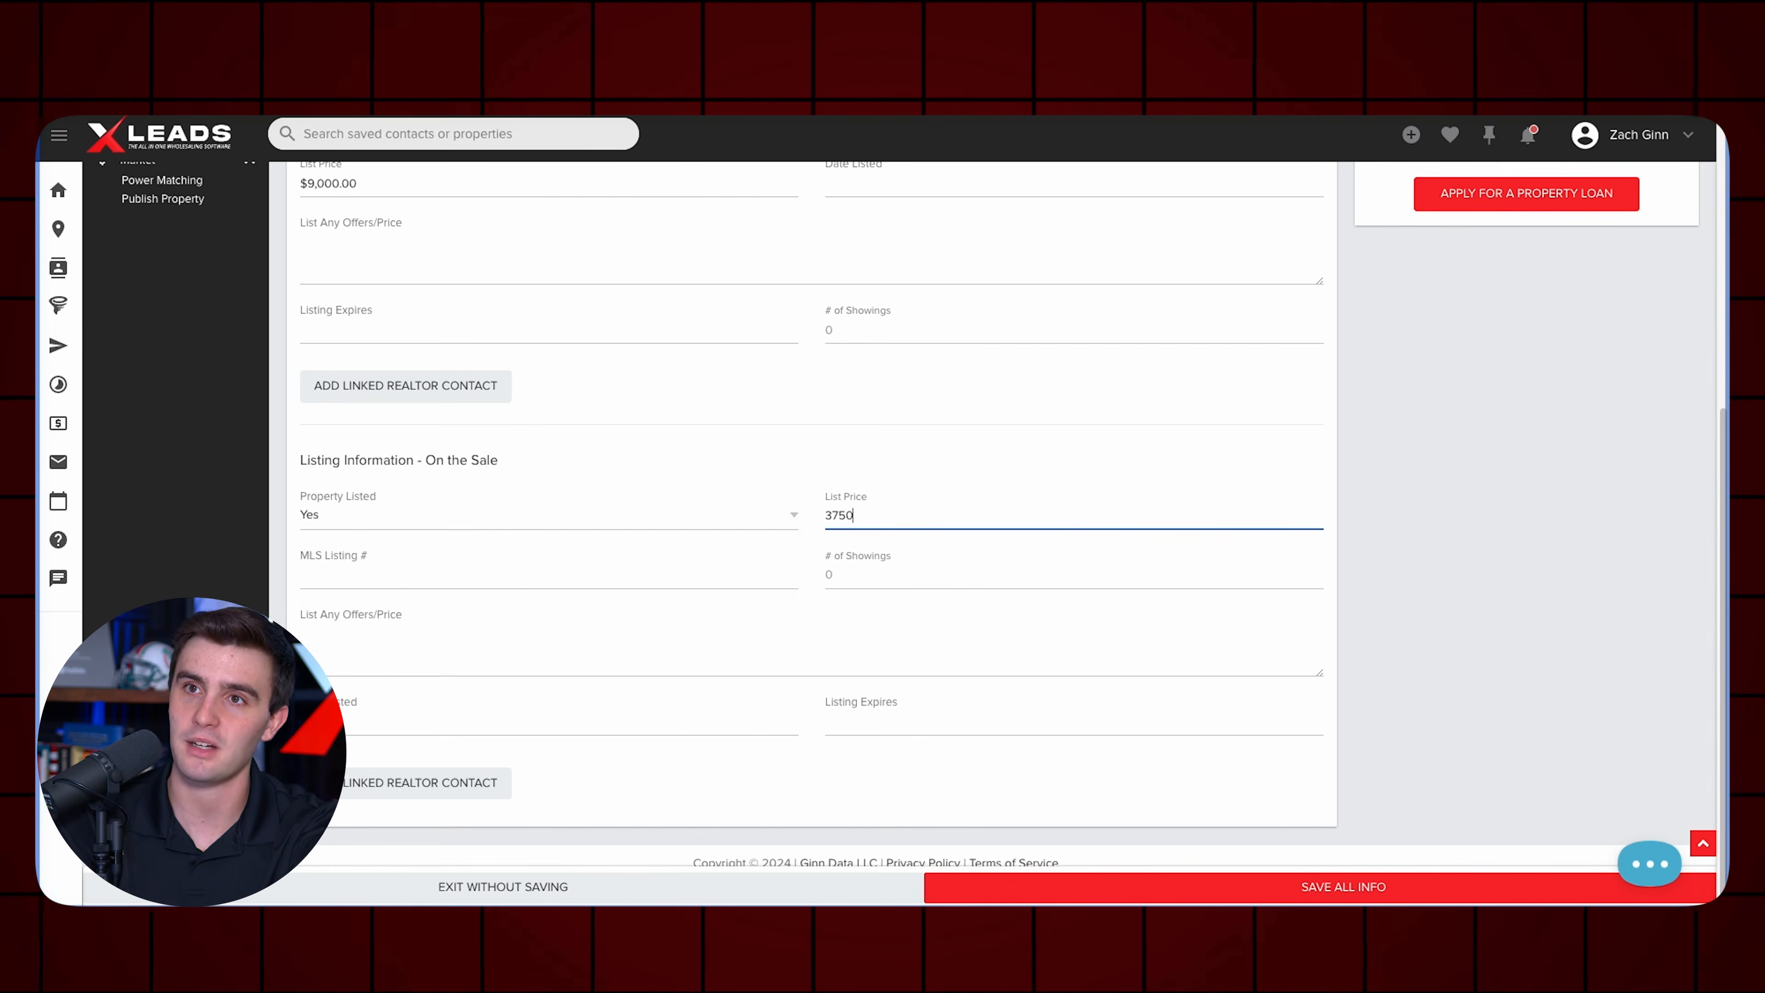
text(000)
click(800, 614)
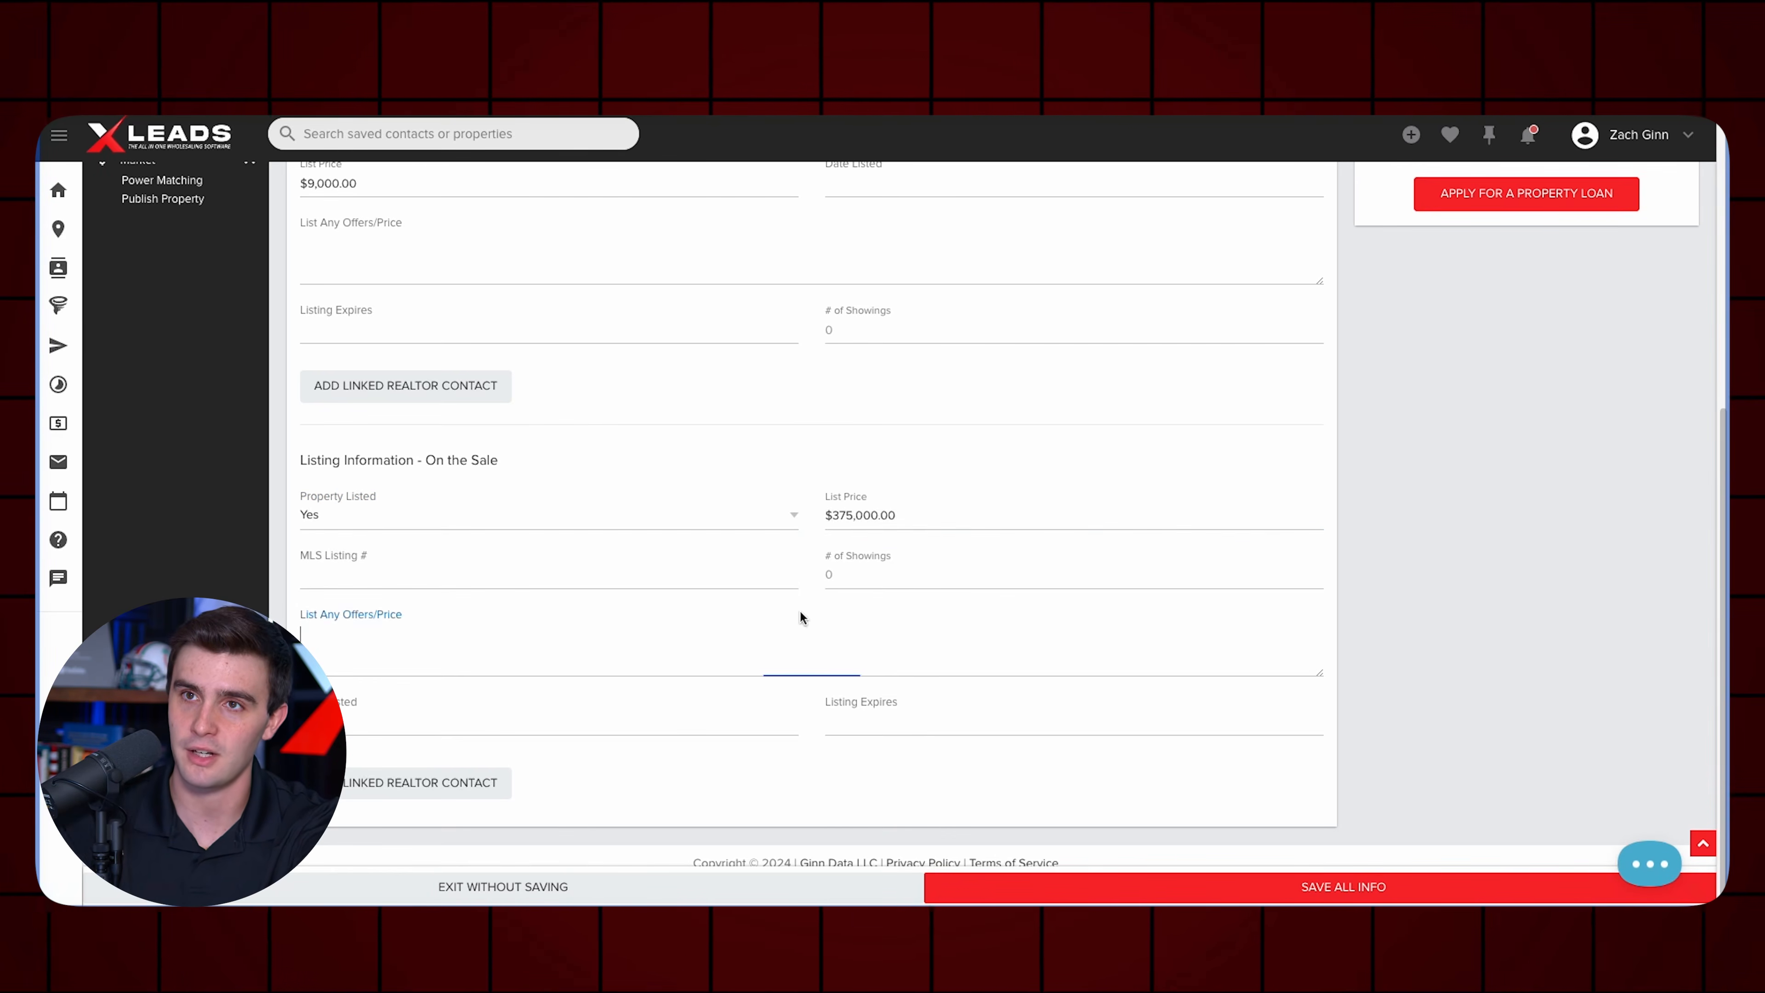
text(375000)
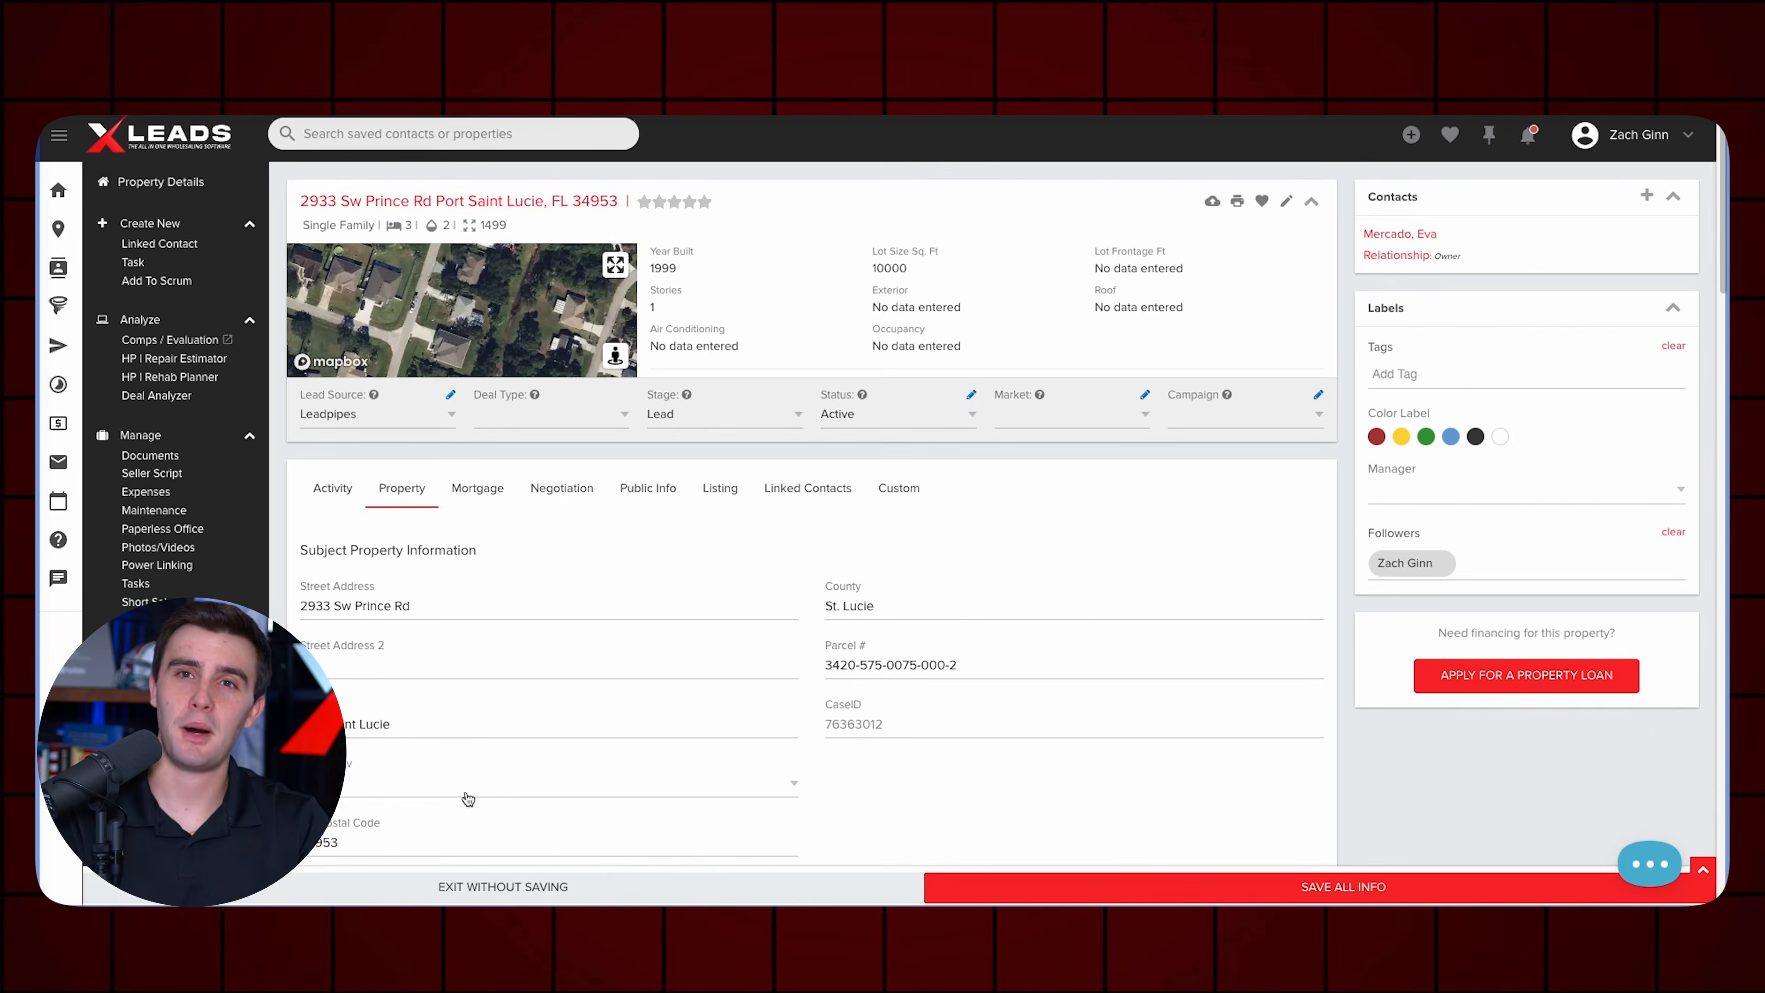
Enter the property description "Nice 3/2 must sell ASAP!!" in the additional remarks and save all the property info.
scroll(464, 789, down, 15)
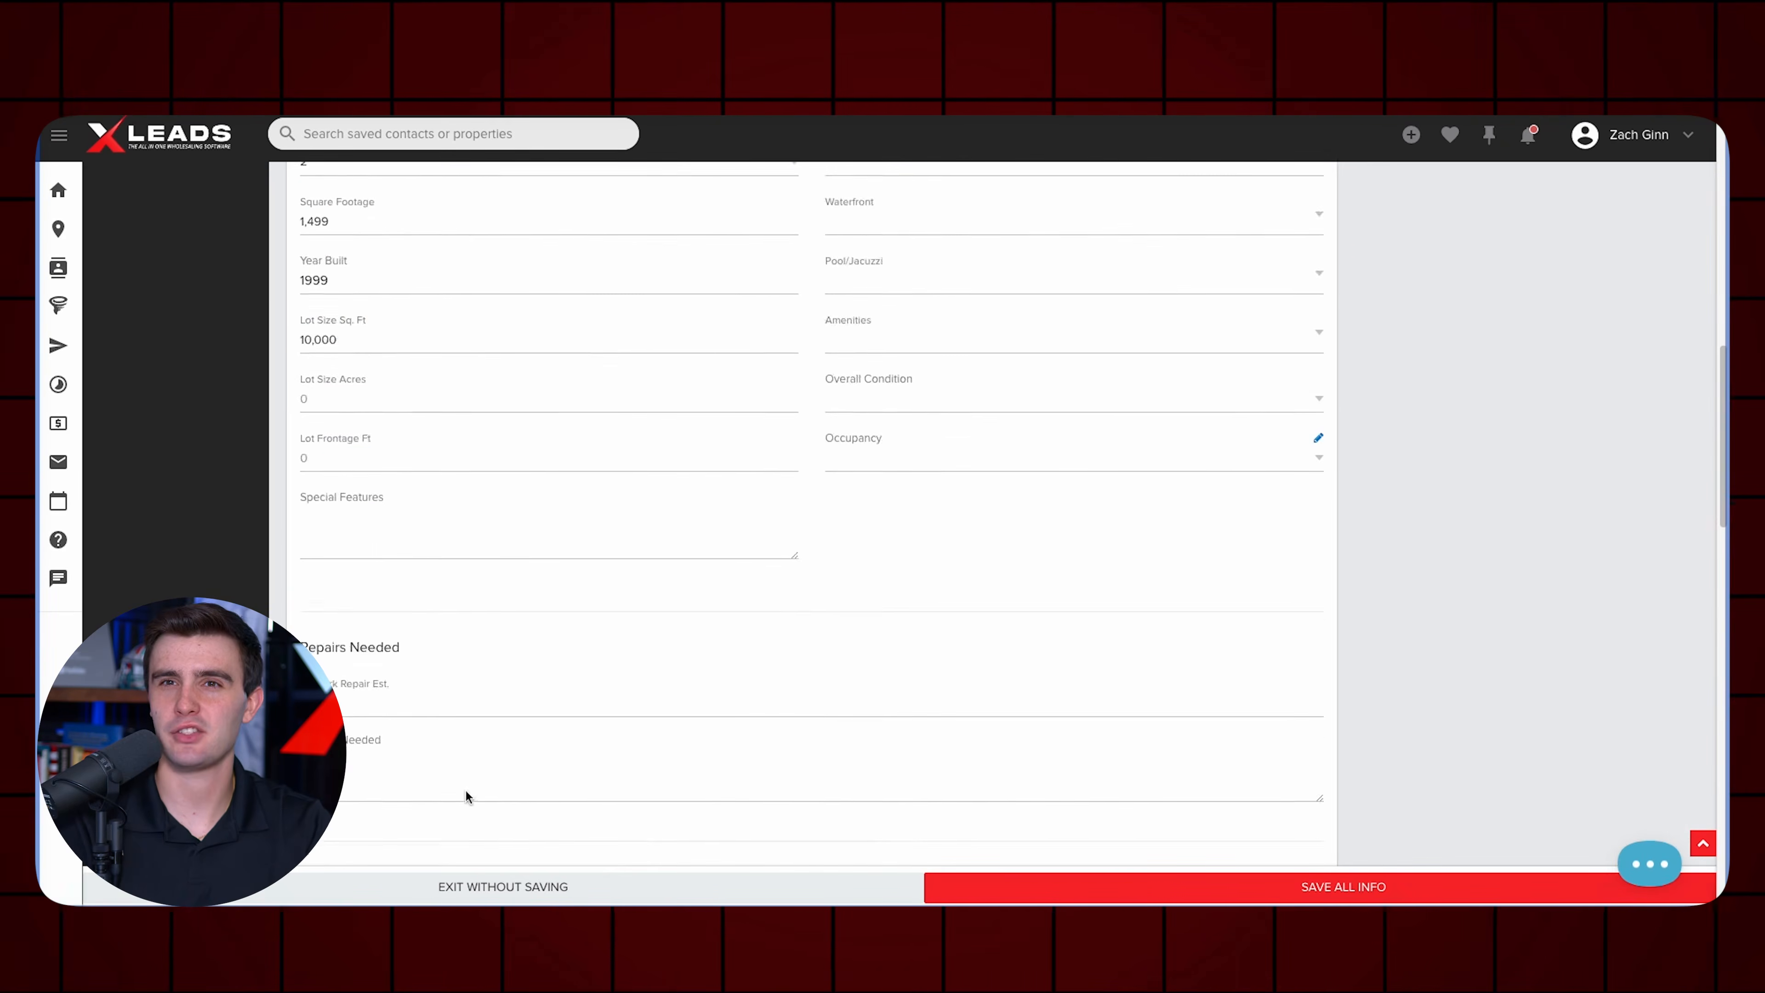
scroll(465, 789, down, 20)
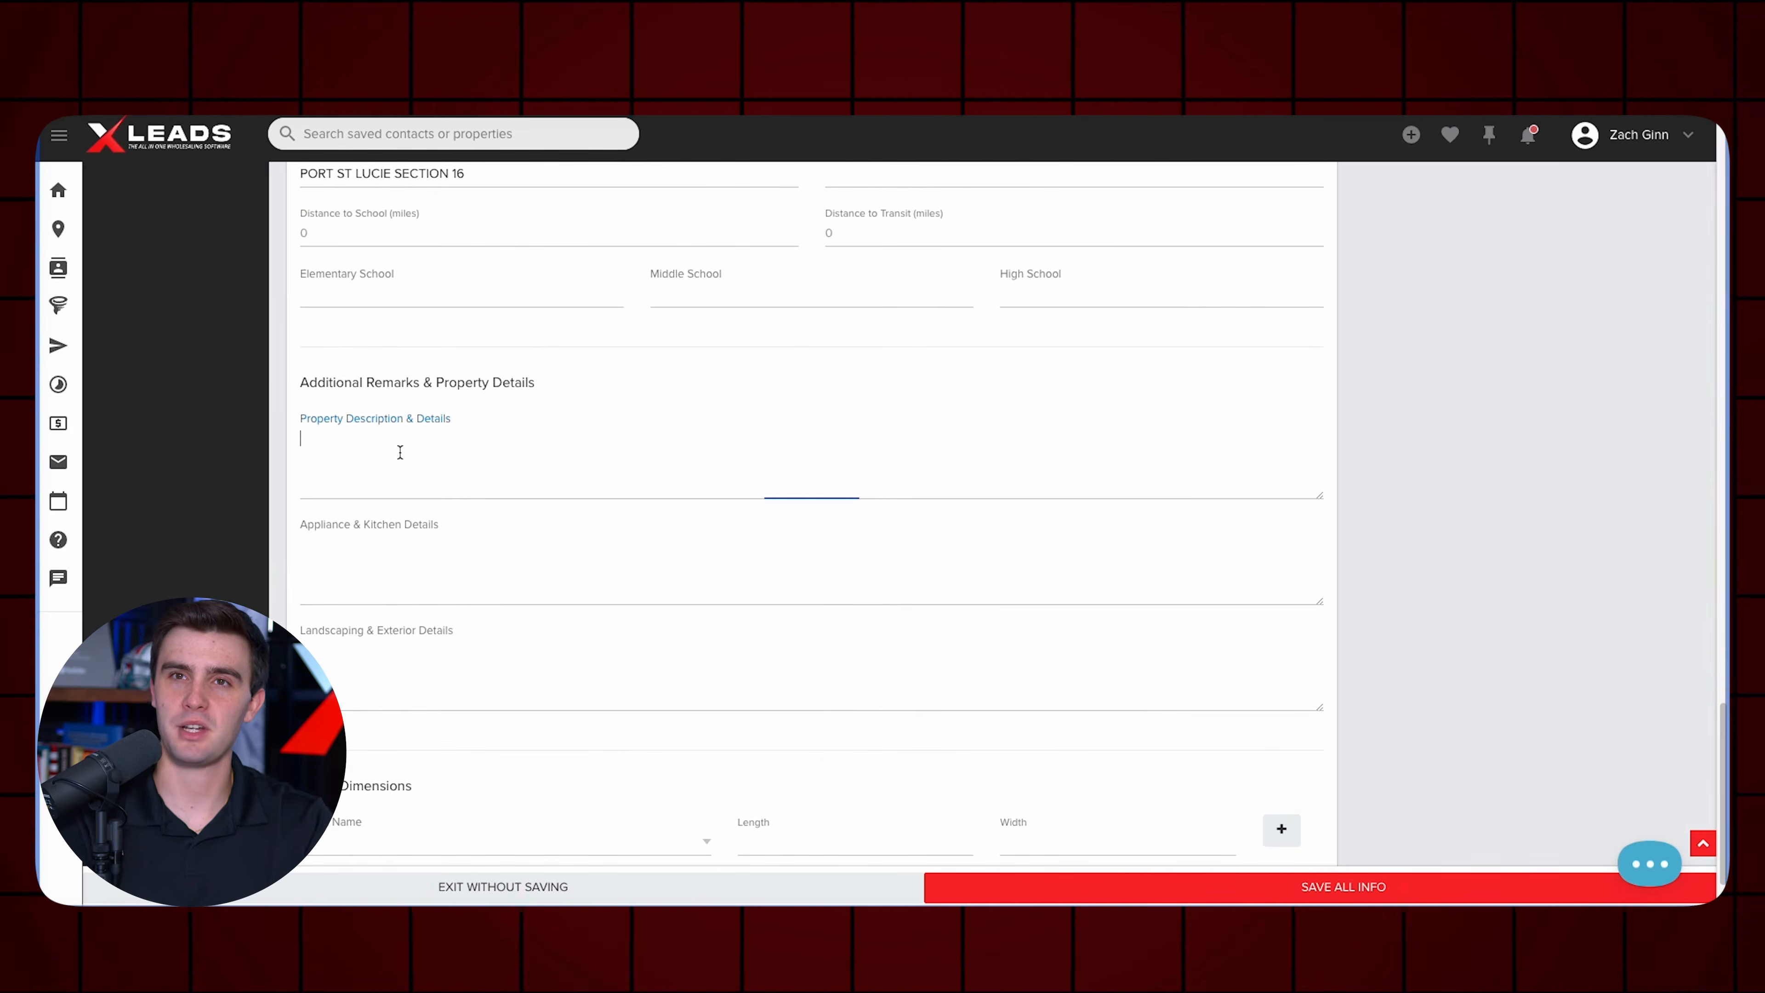
text(Nice 3/2 must sell ASAP!!)
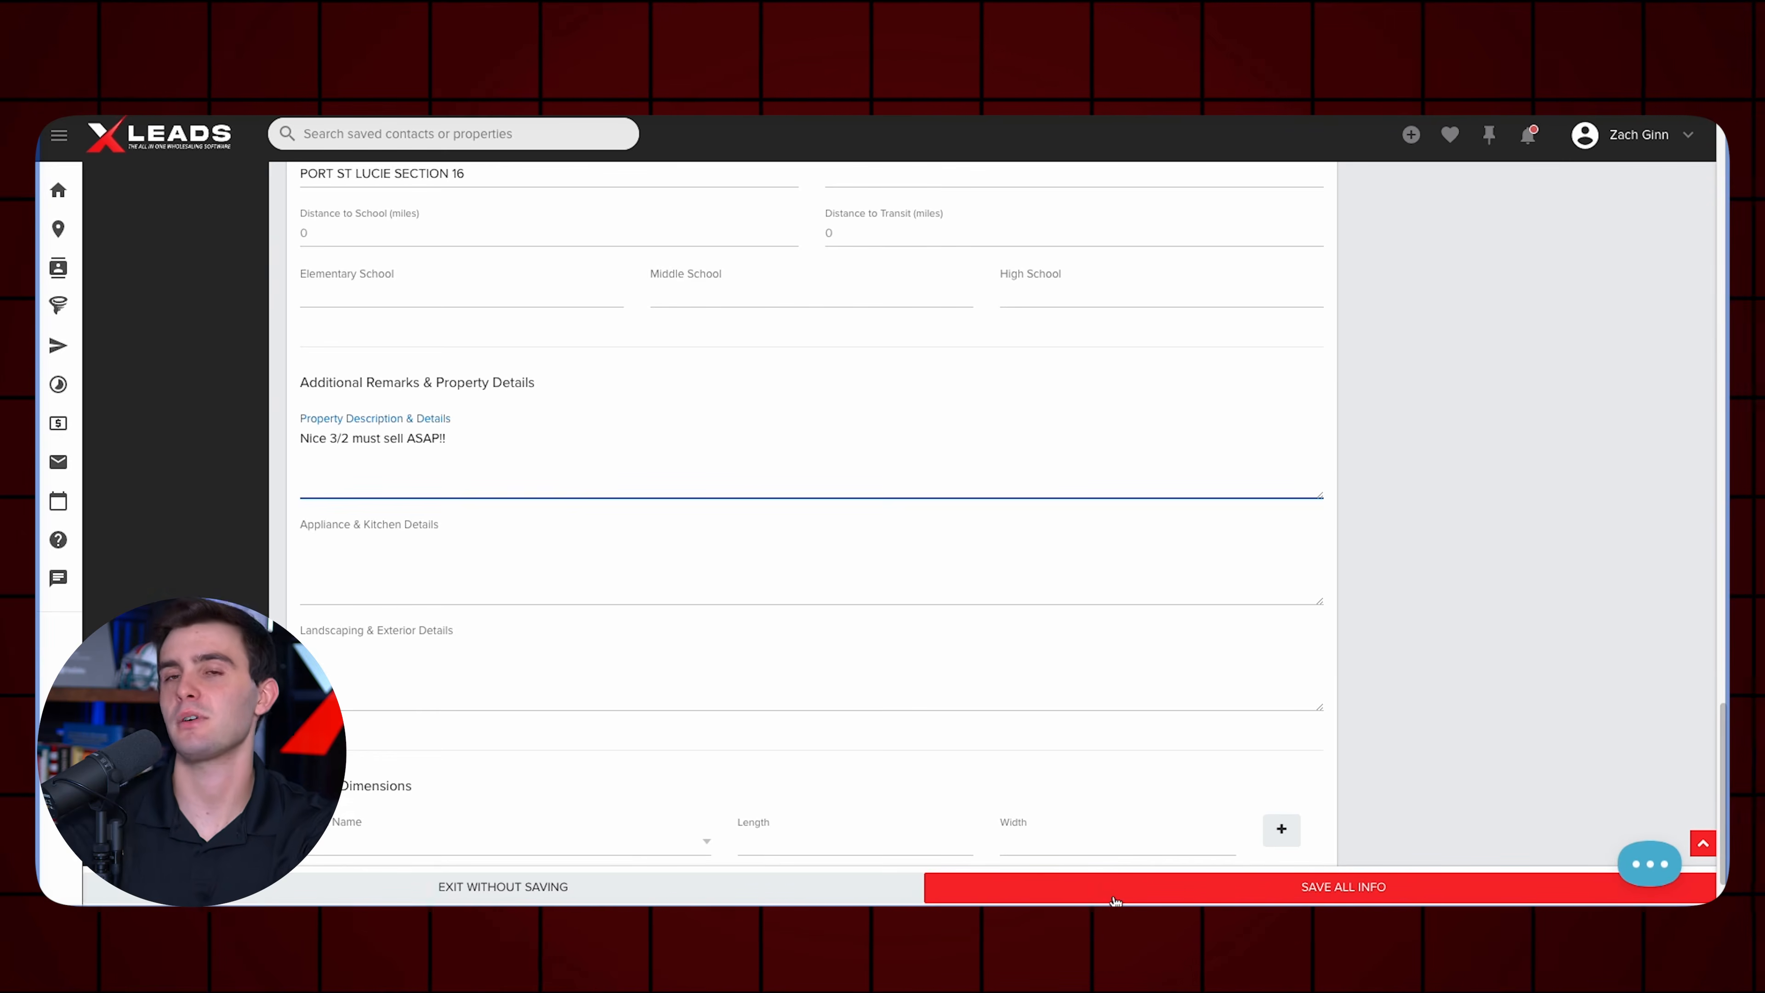
click(1091, 891)
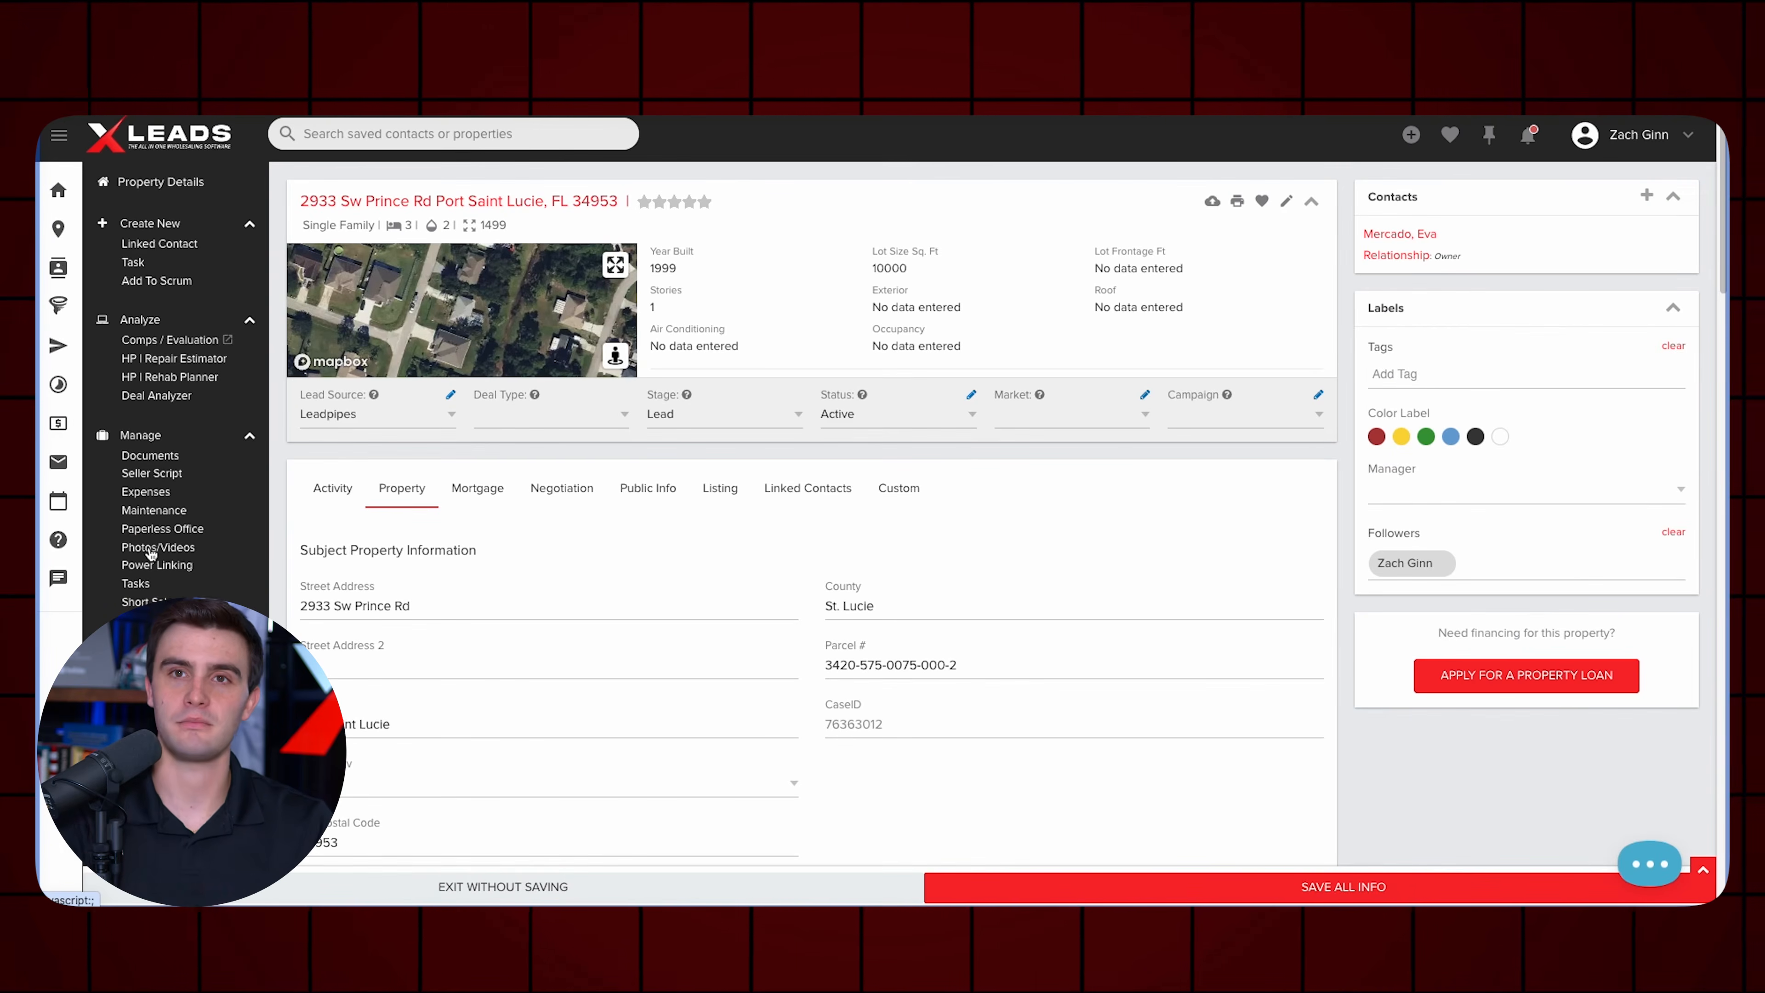
View the property's photos, then publish the property by saving its marketing contact info.
click(154, 548)
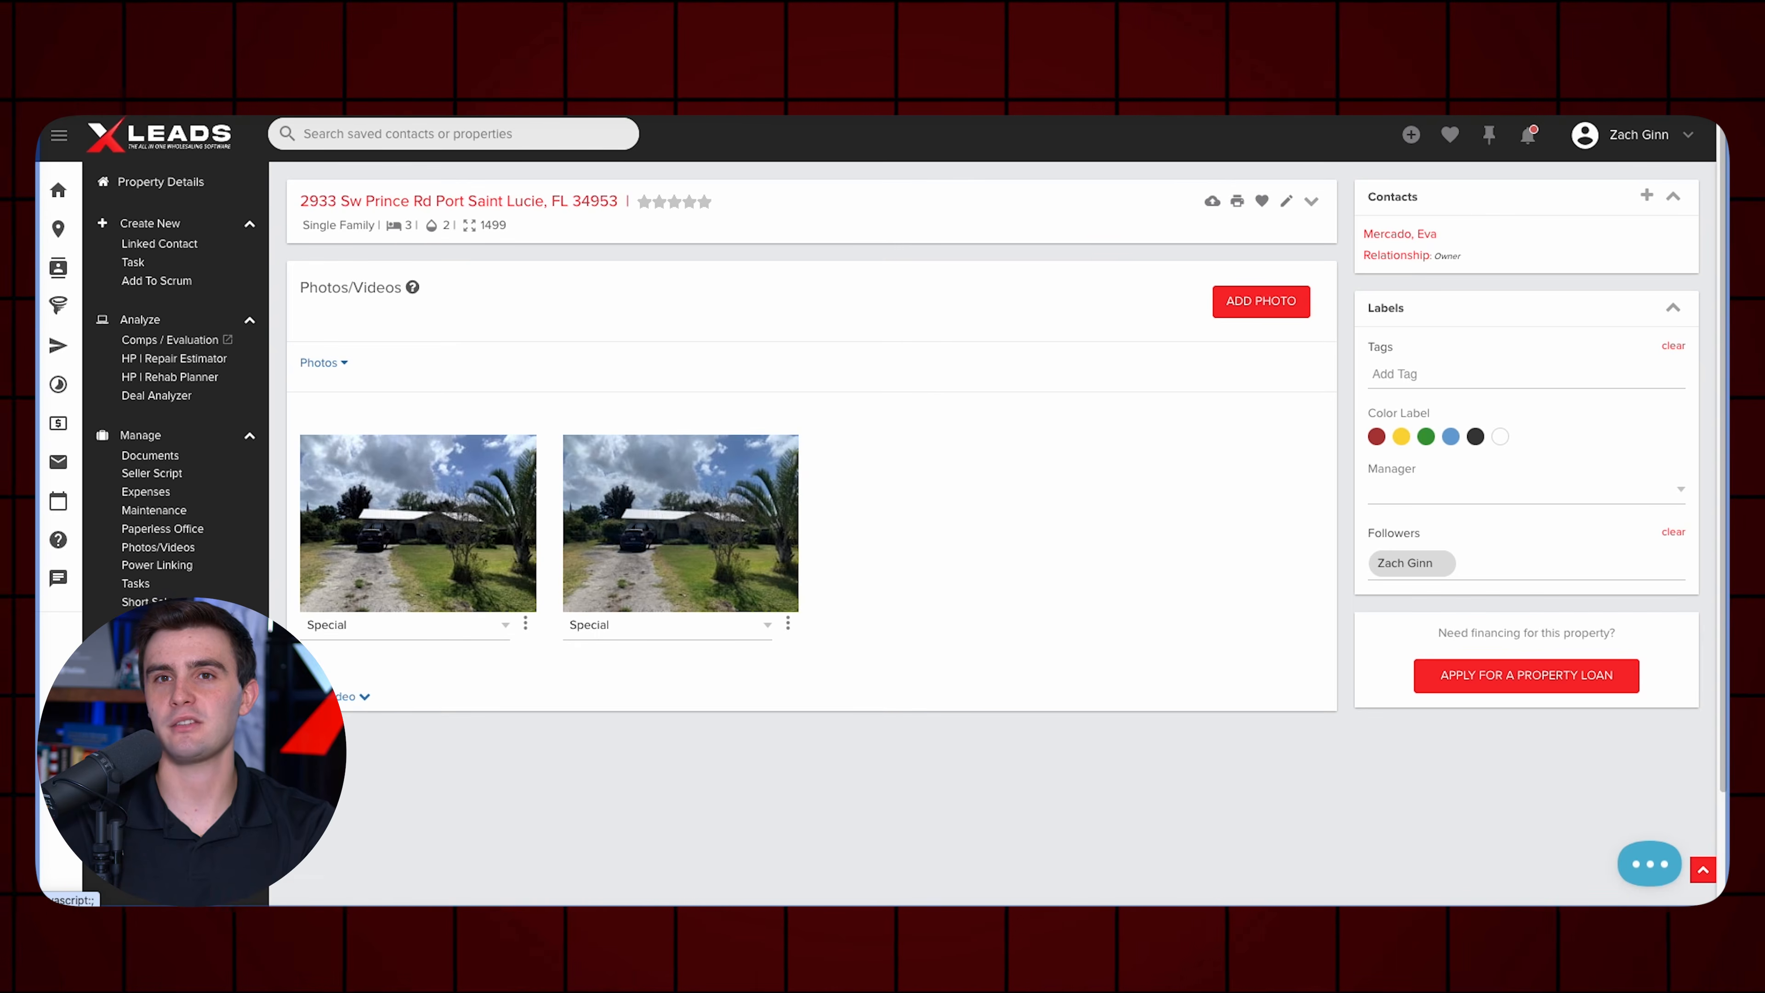
click(1213, 201)
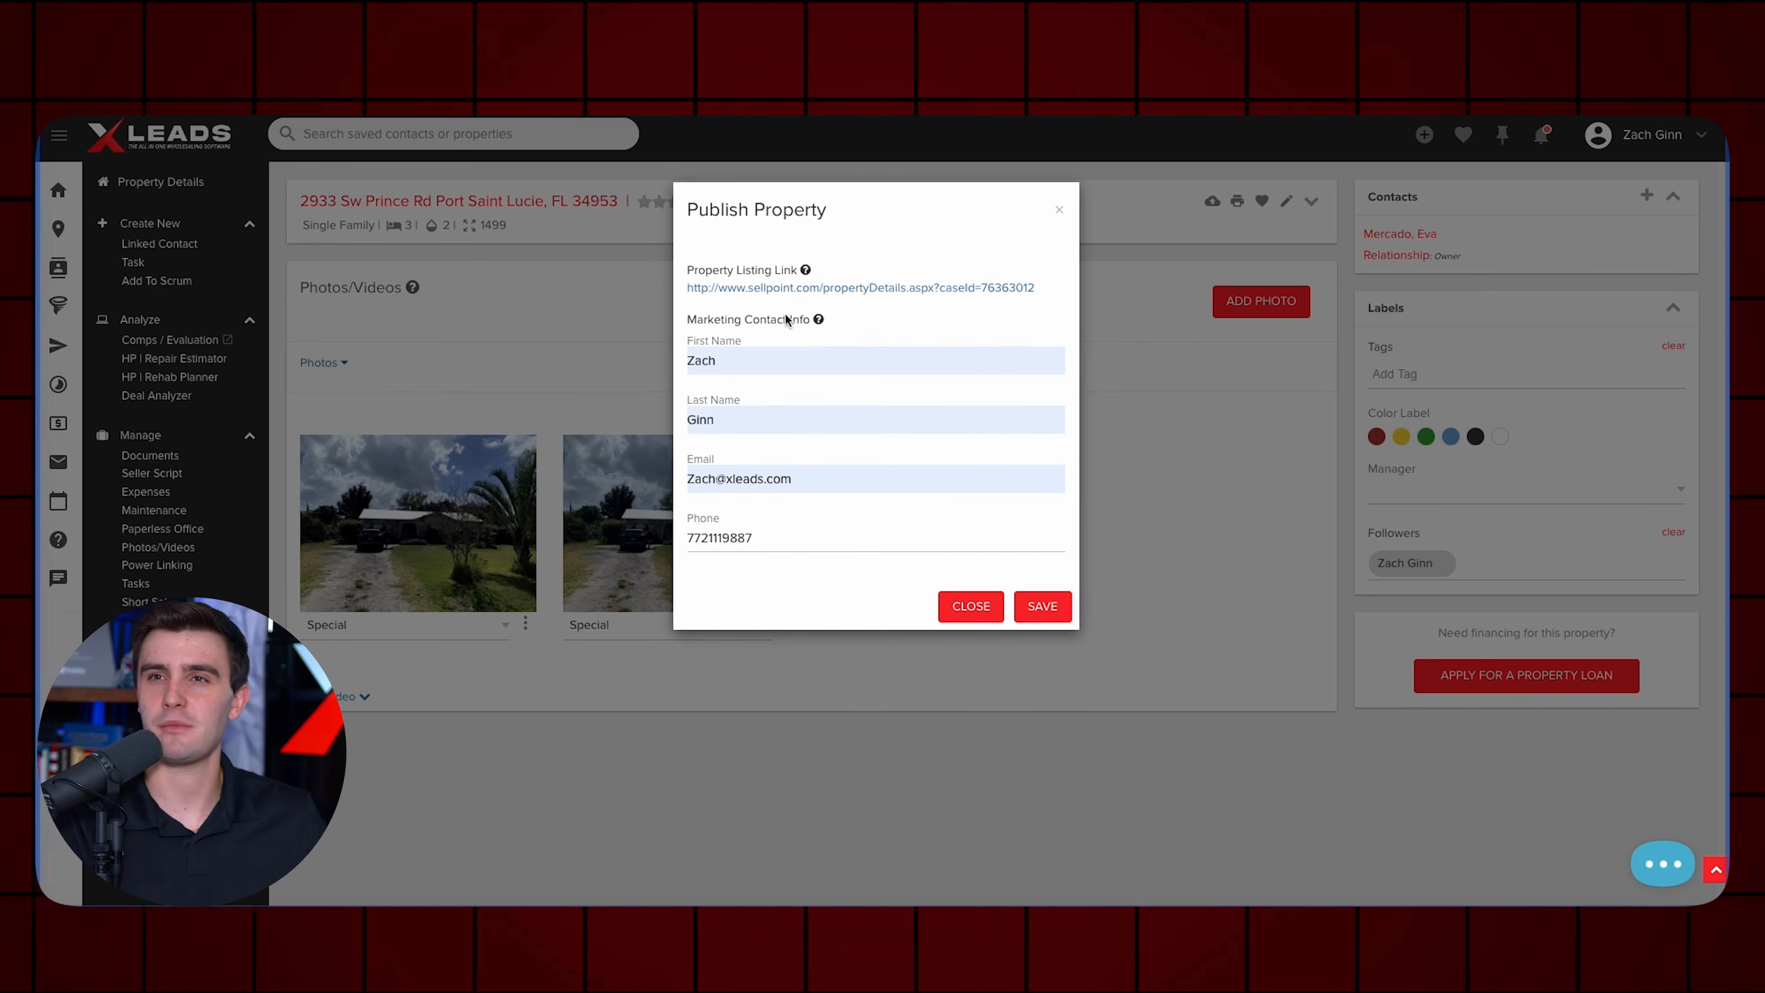
click(1042, 606)
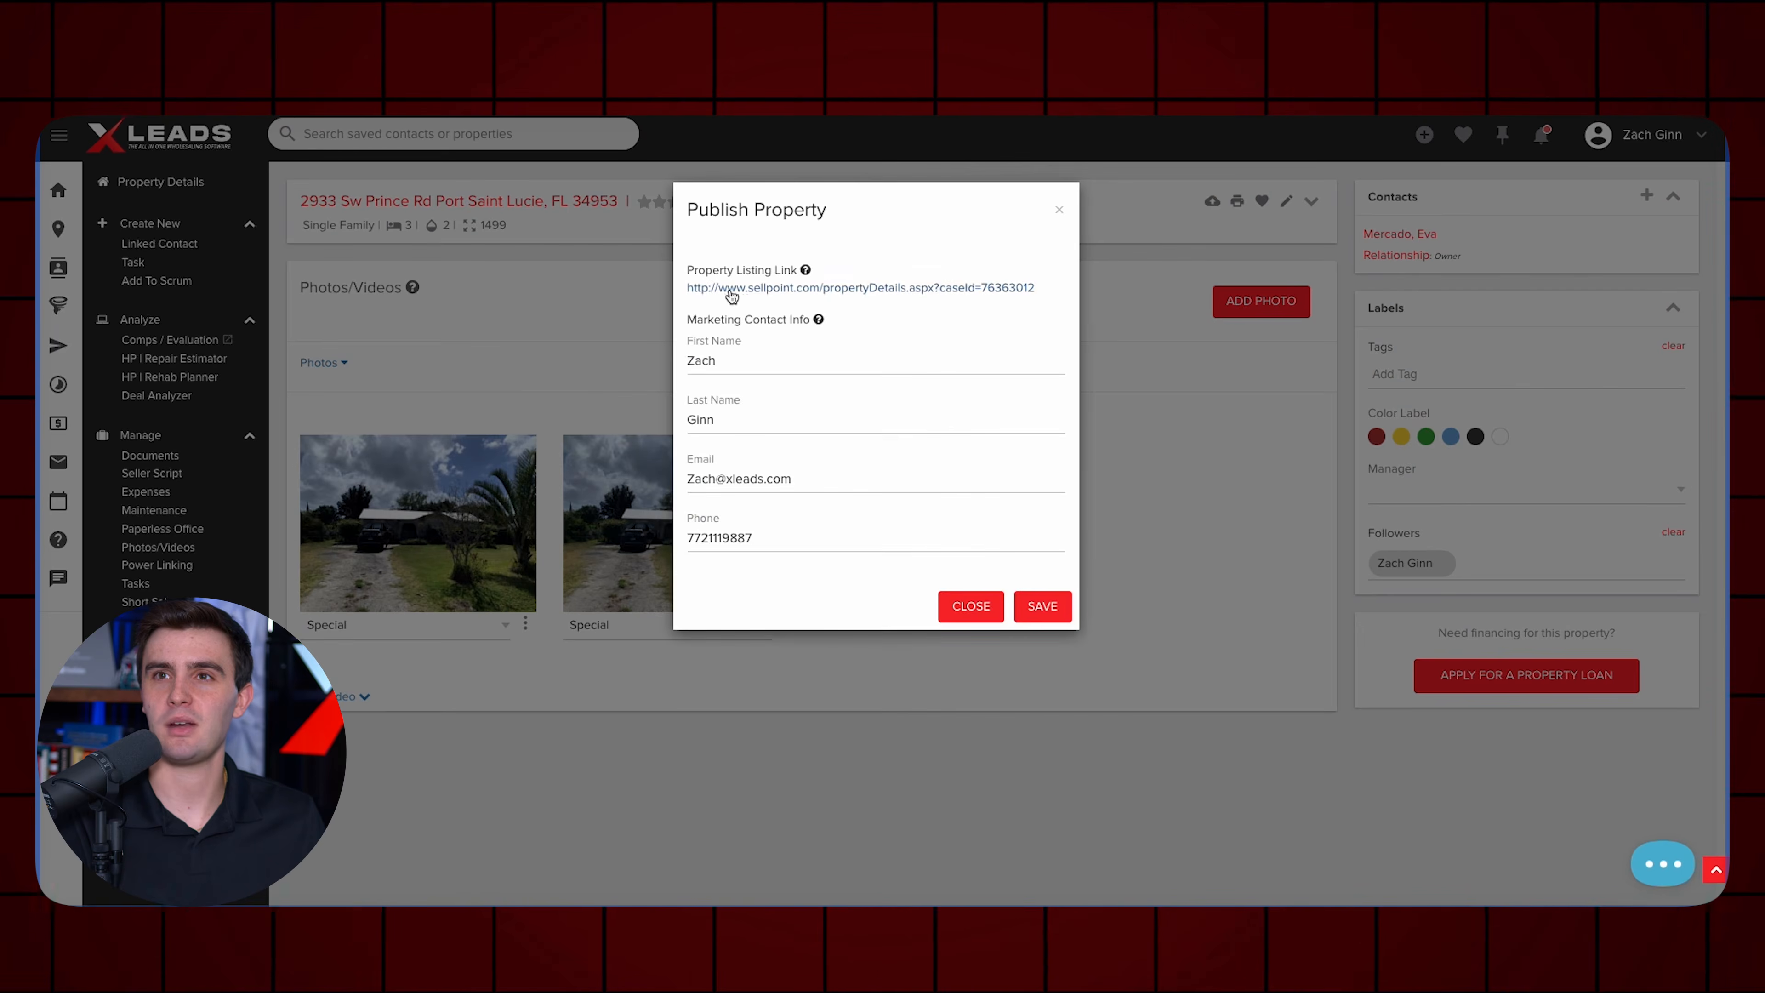
Open the property listing link and review the published page's price, photos and contact details.
click(726, 289)
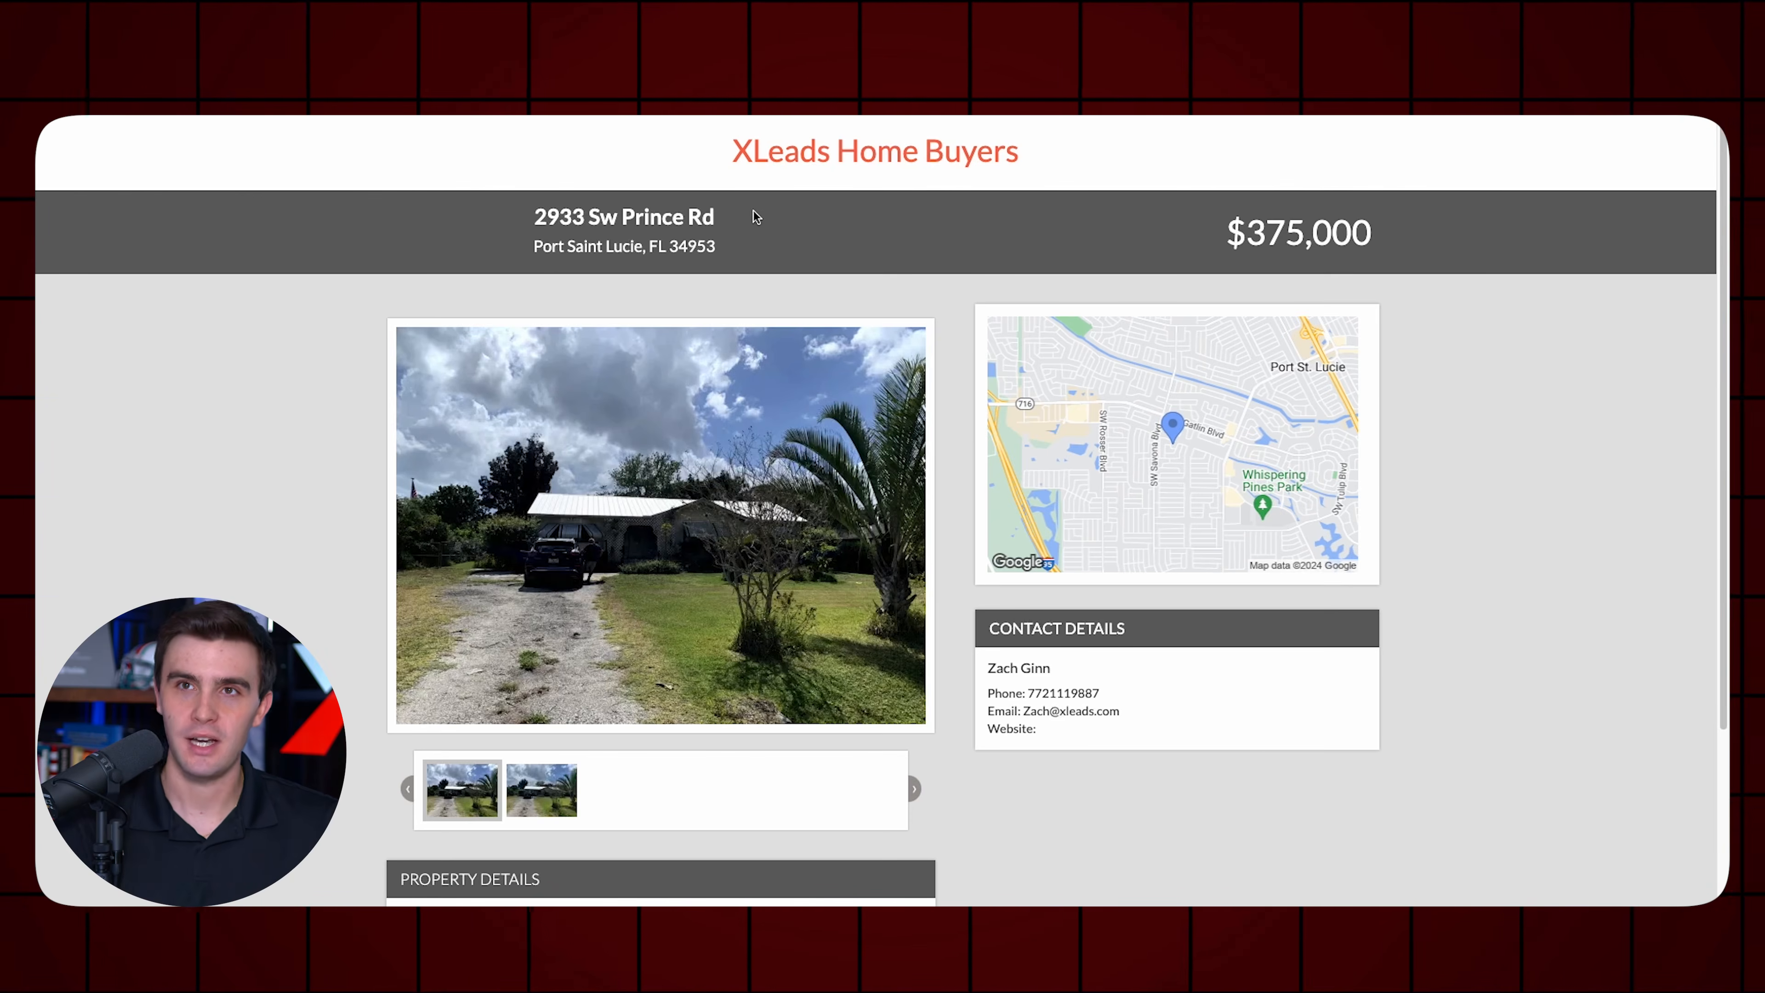
triple_click(1244, 230)
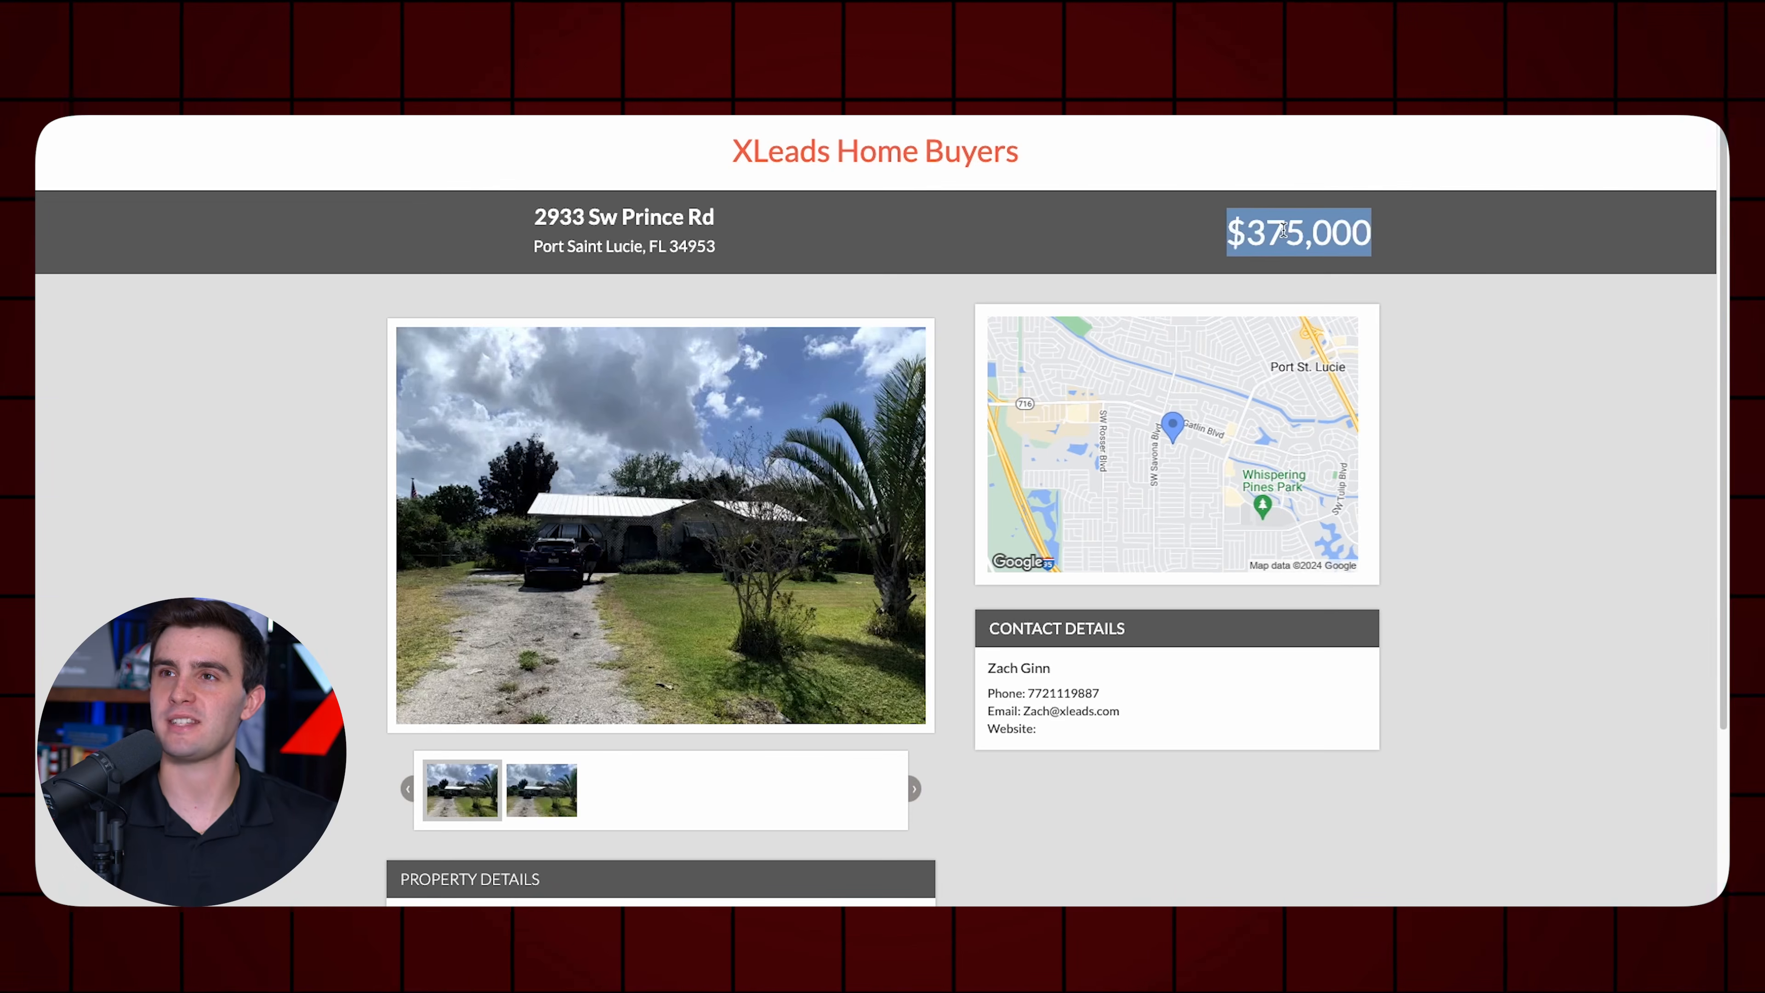
click(1469, 433)
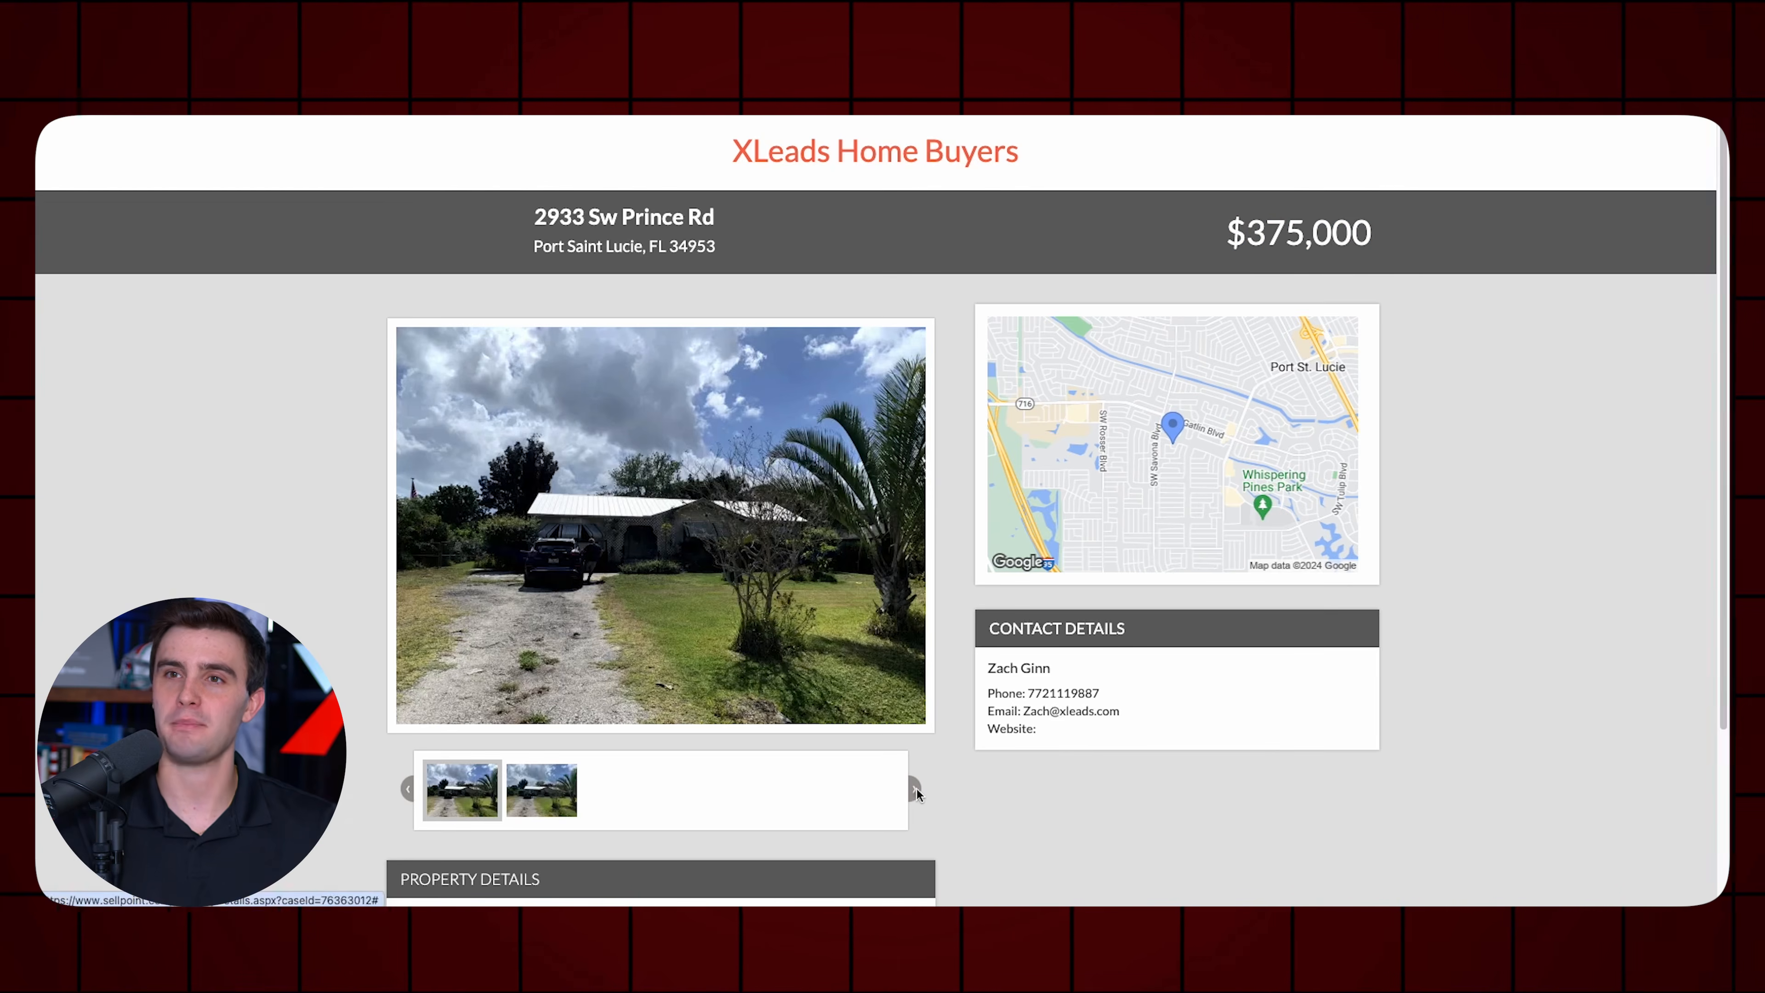
click(528, 801)
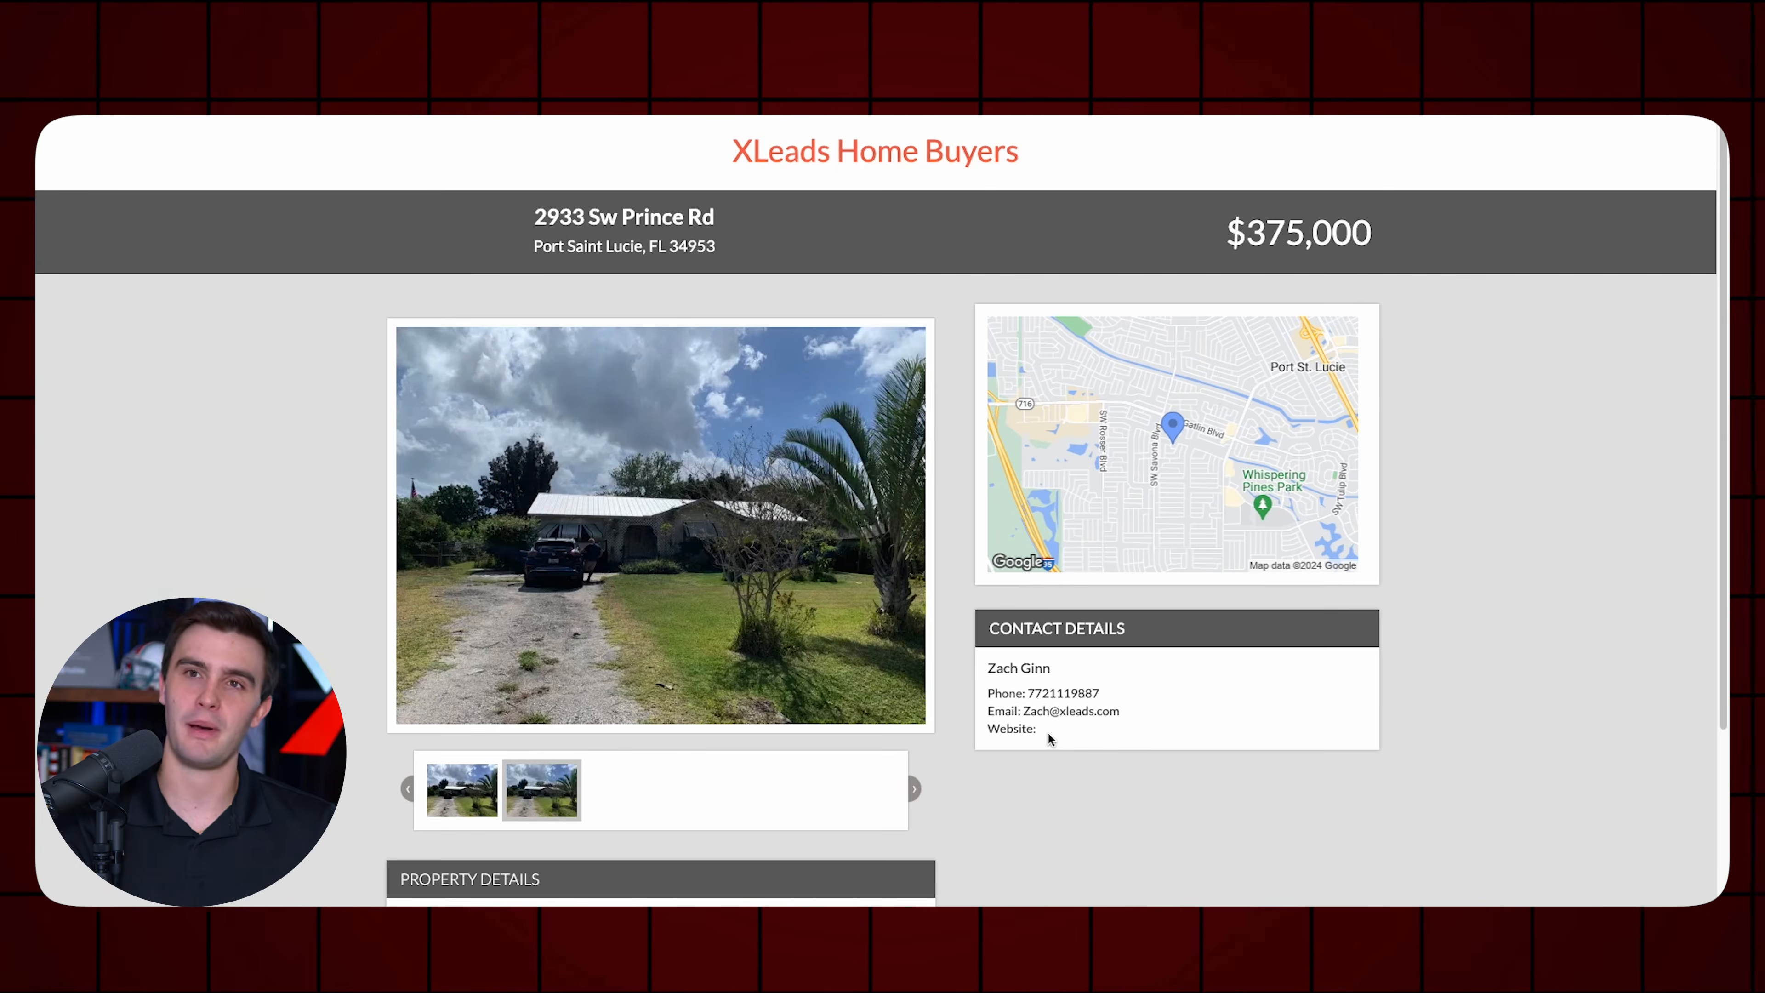
scroll(1048, 731, down, 3)
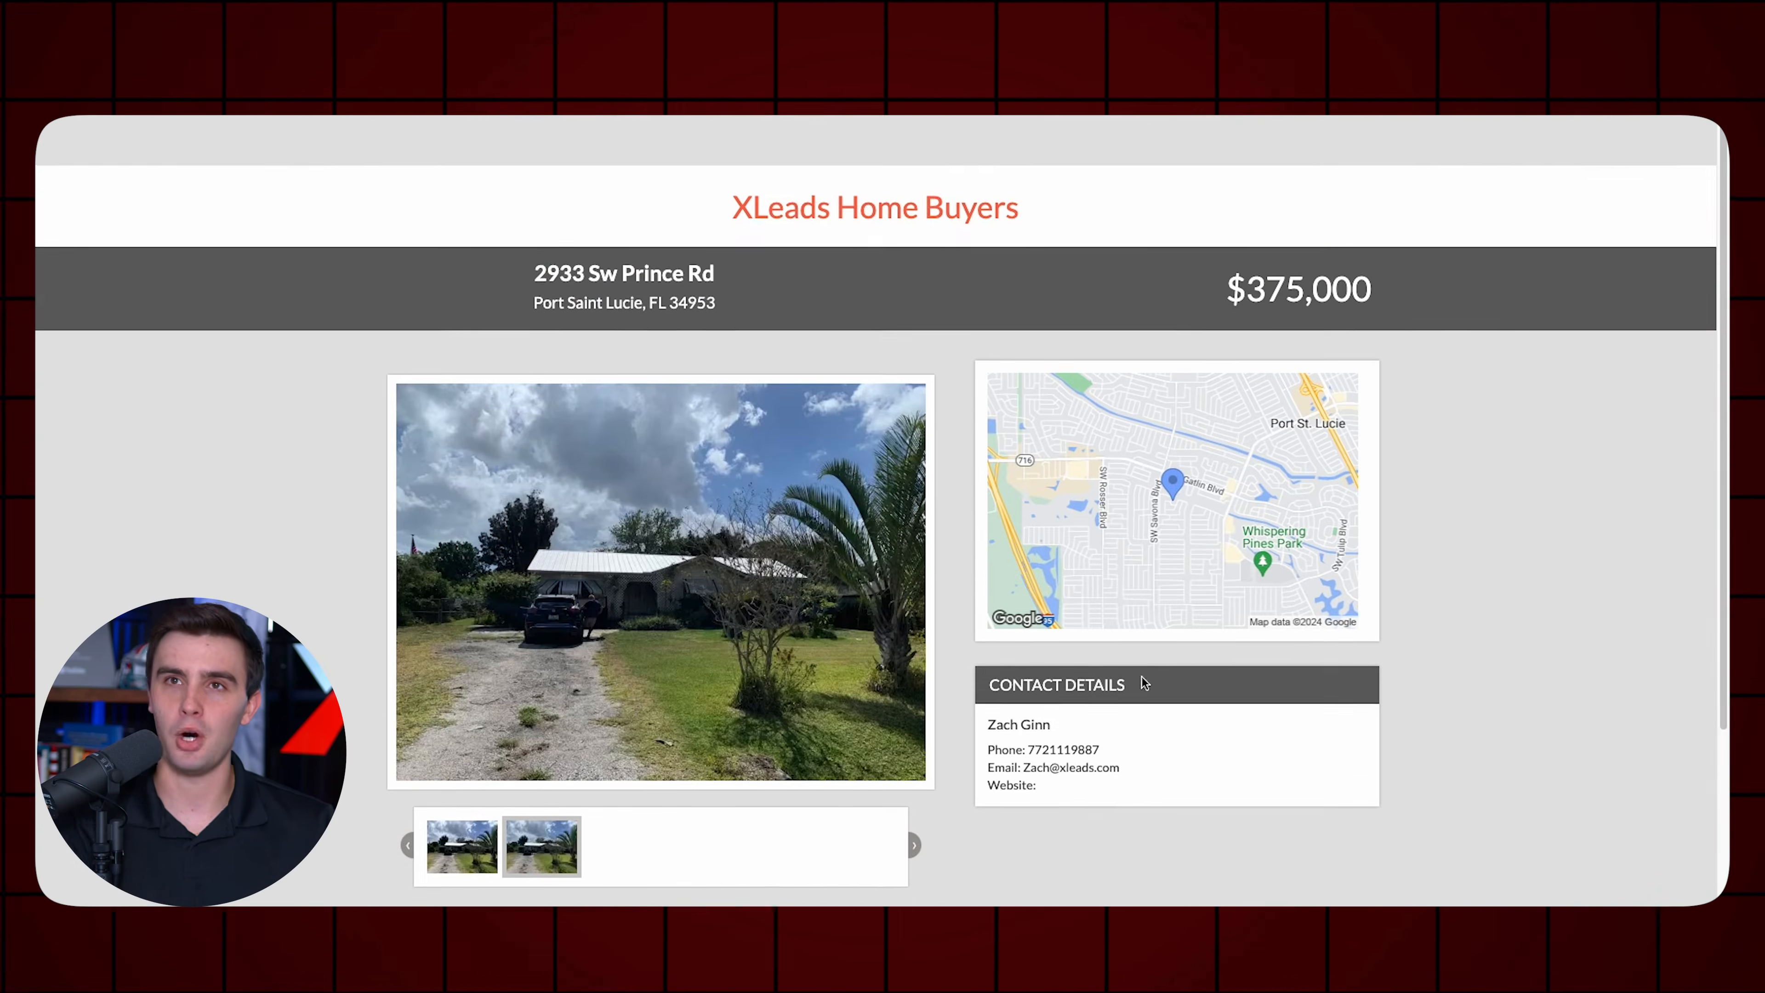
scroll(1140, 676, up, 3)
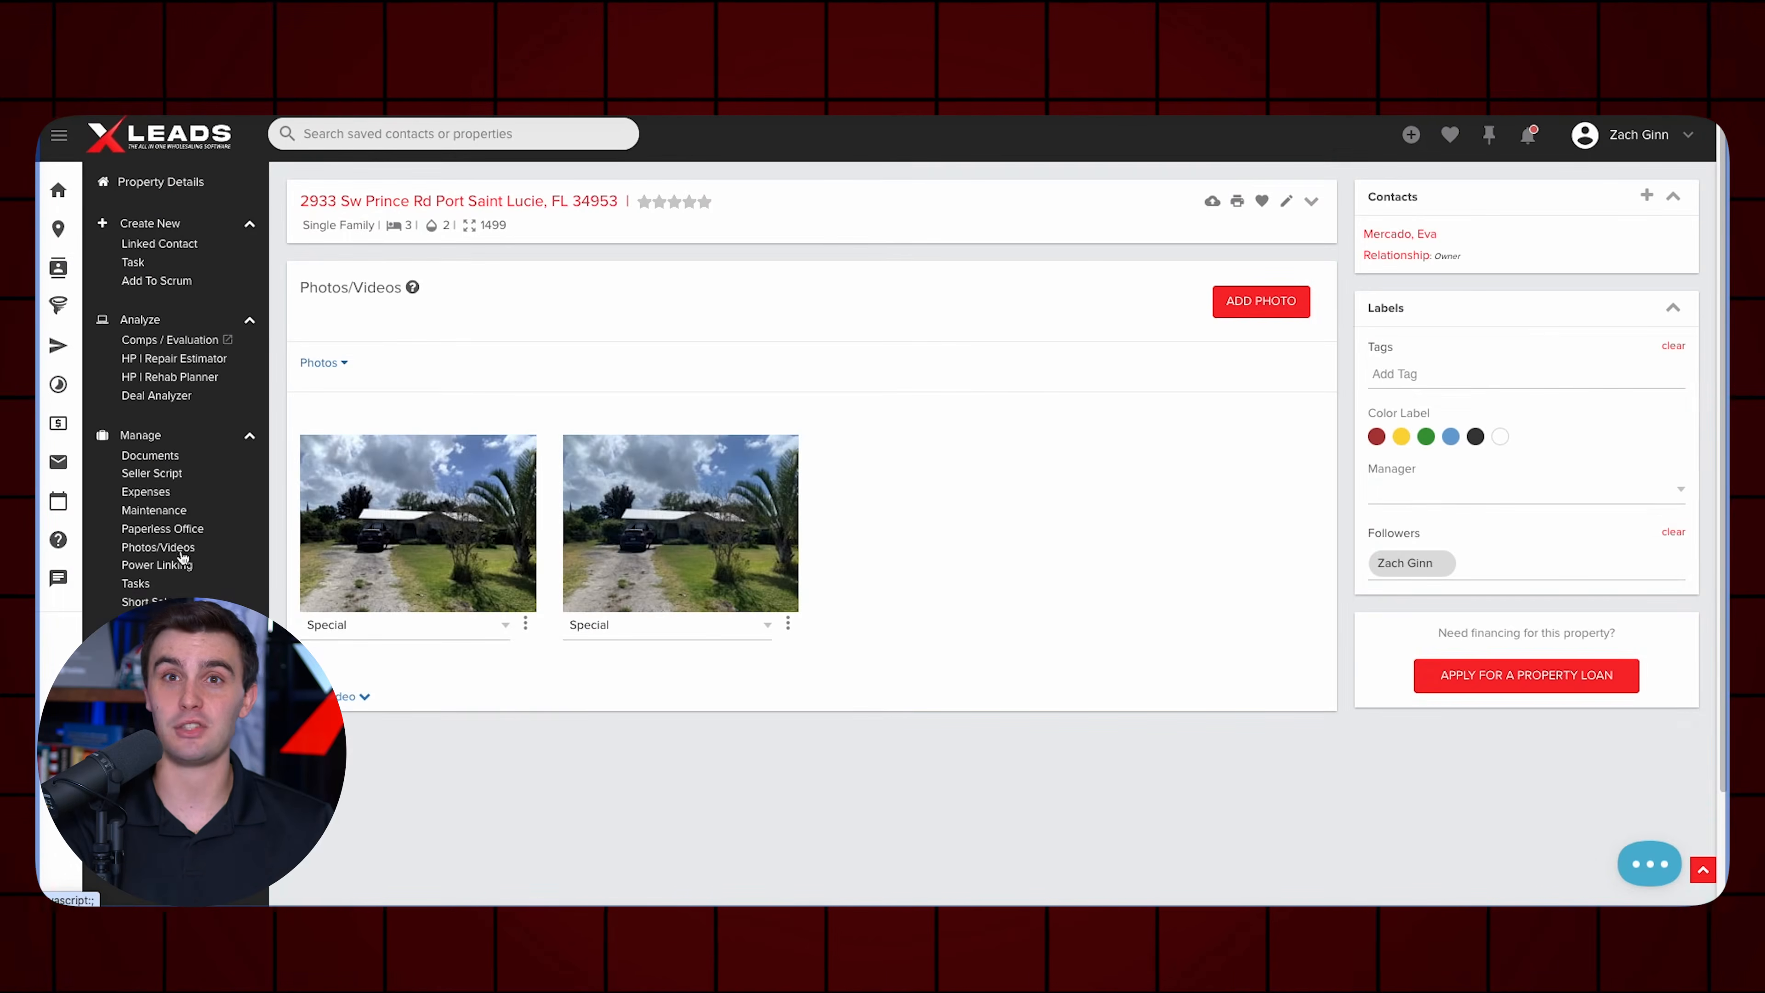
Return to the CRM and start a new email from its email section.
mouse_move(38, 483)
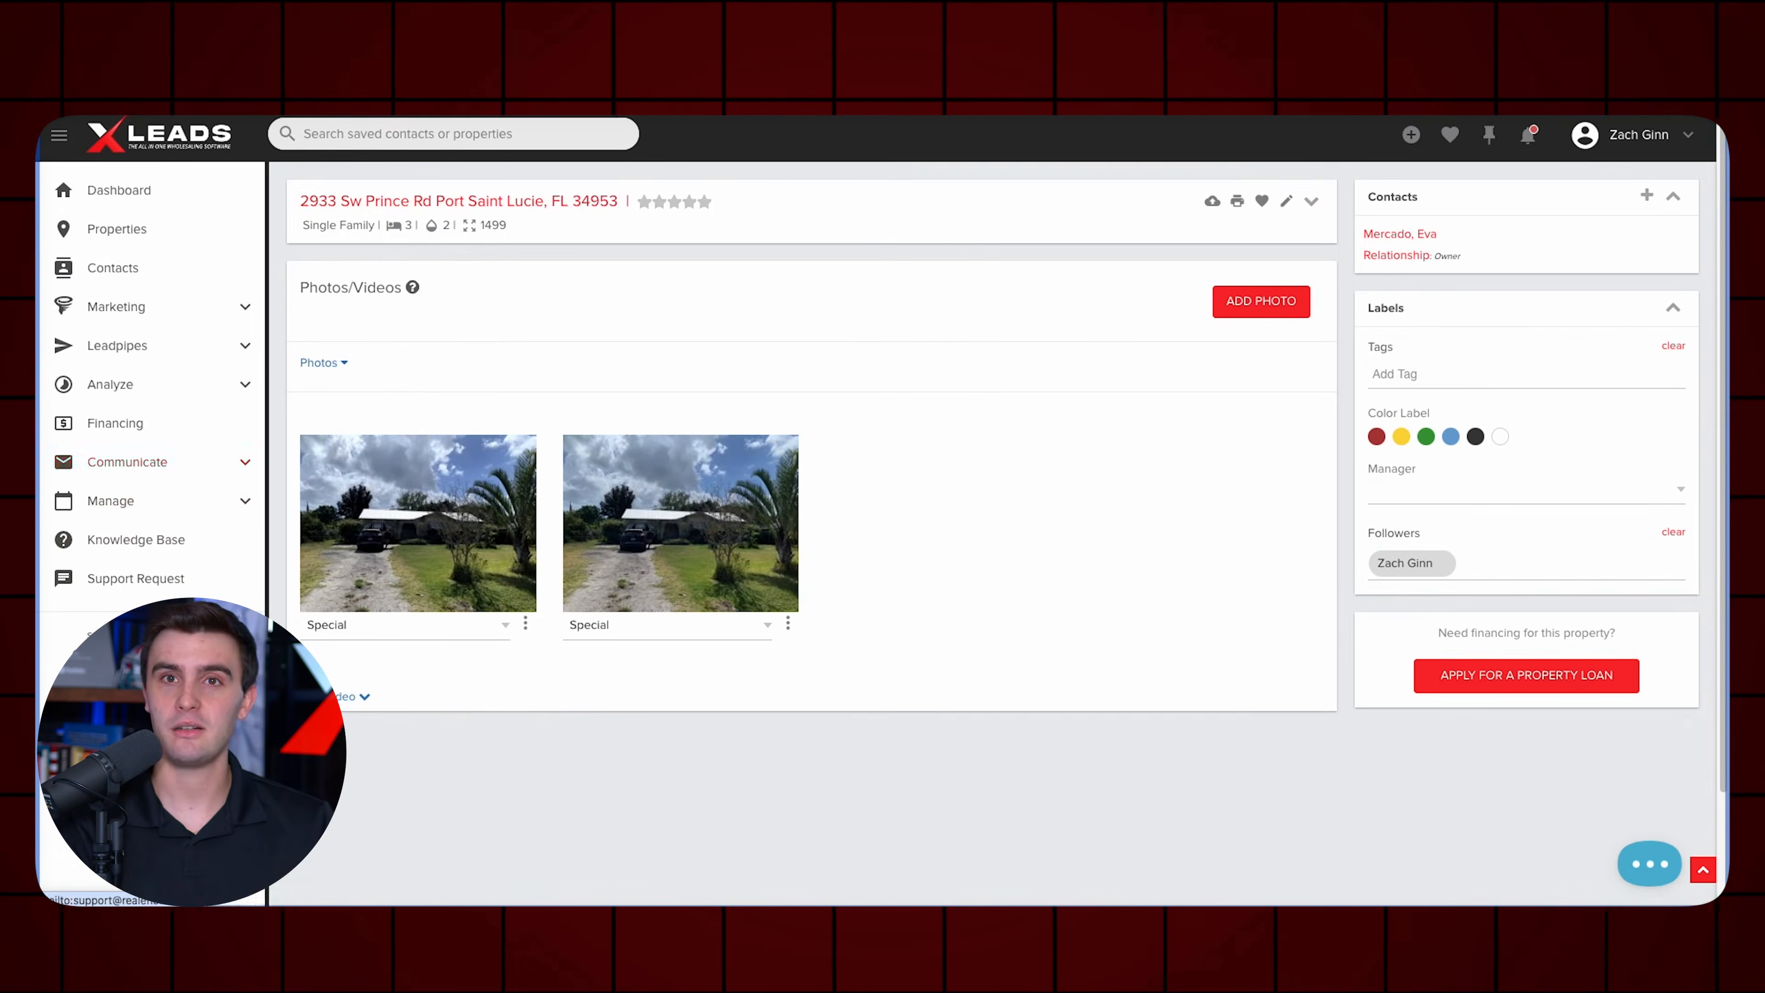
click(125, 462)
click(114, 502)
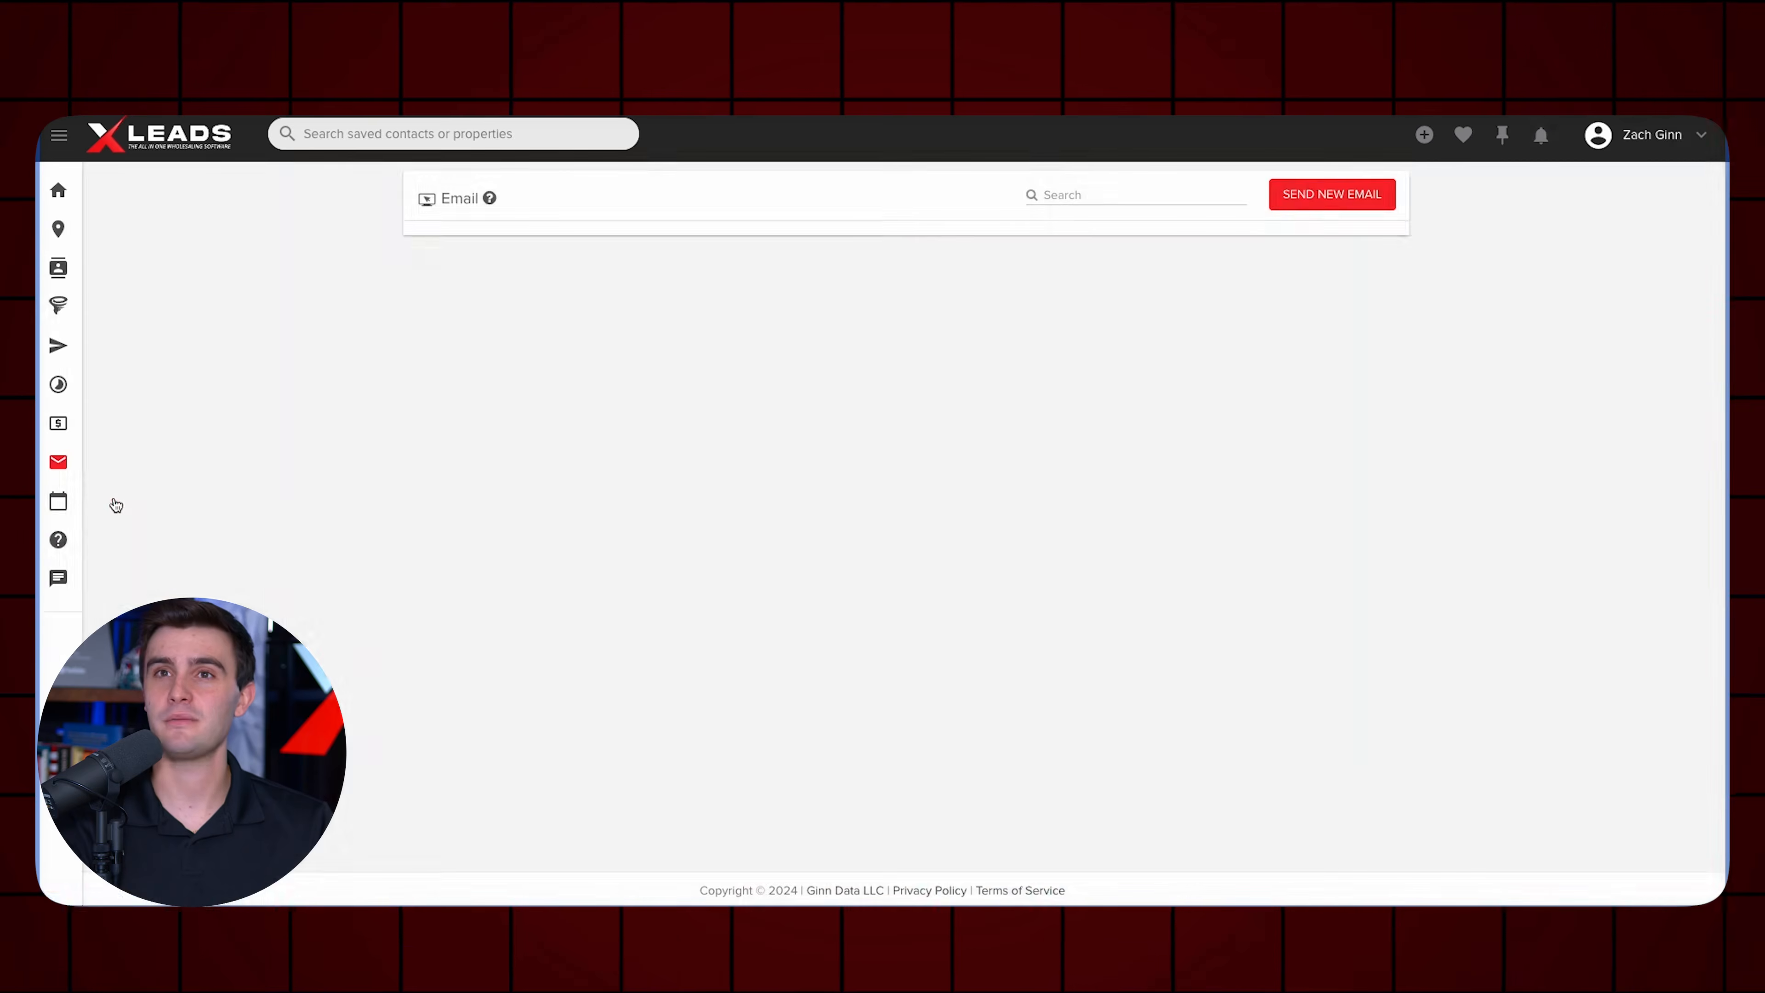
click(1310, 187)
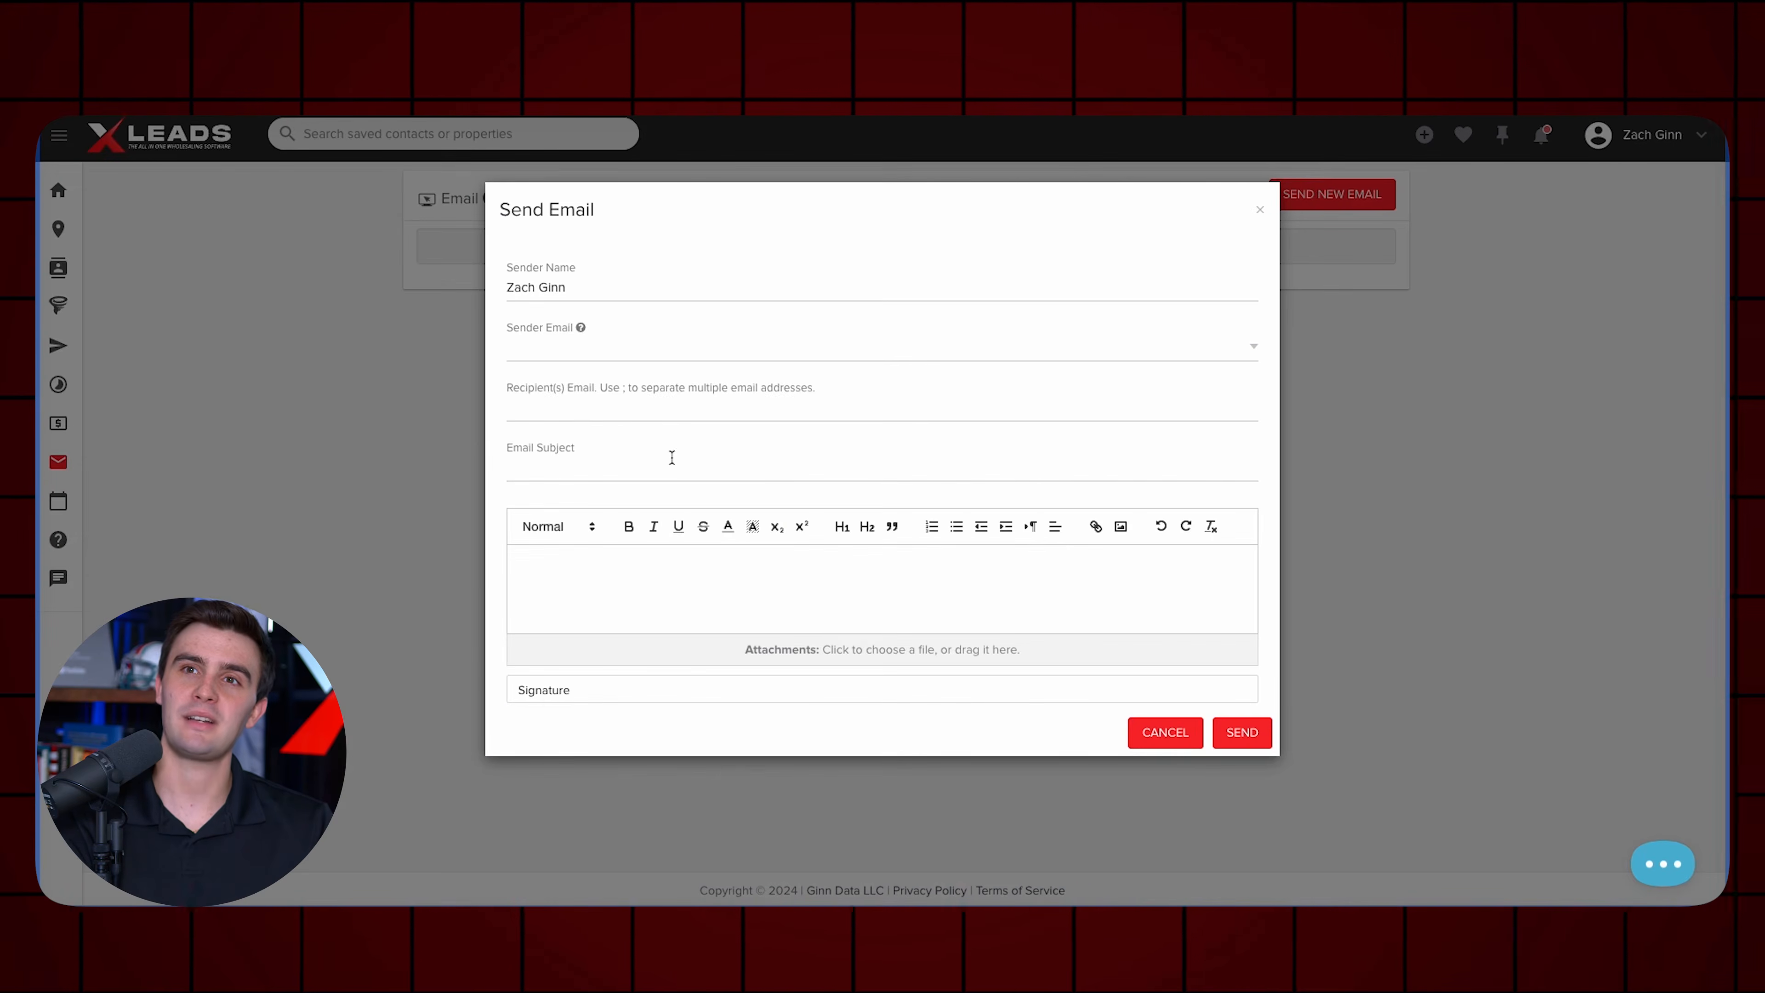